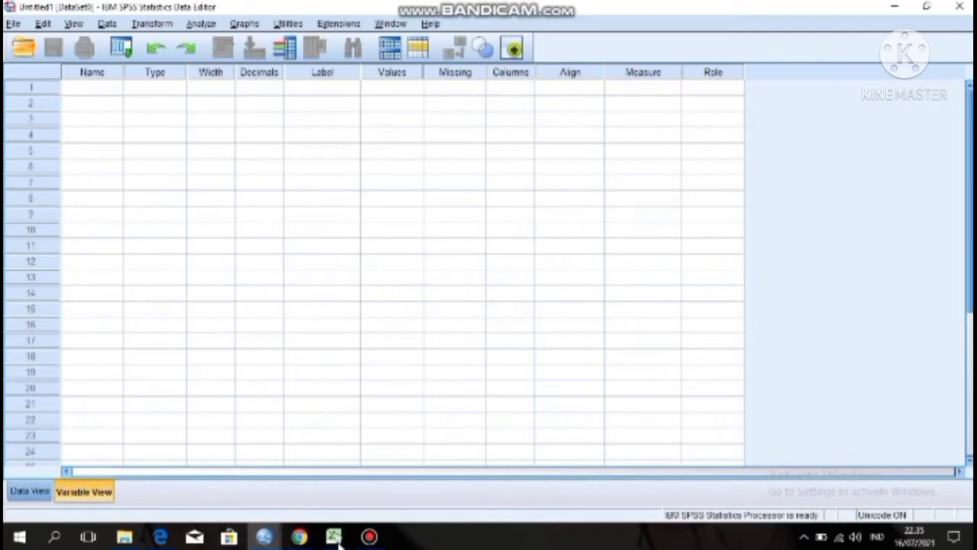
# Define the first five variables in rows 1 to 5, named X1, X2, X3, X4 and X5.
pyautogui.click(91, 89)
pyautogui.click(91, 88)
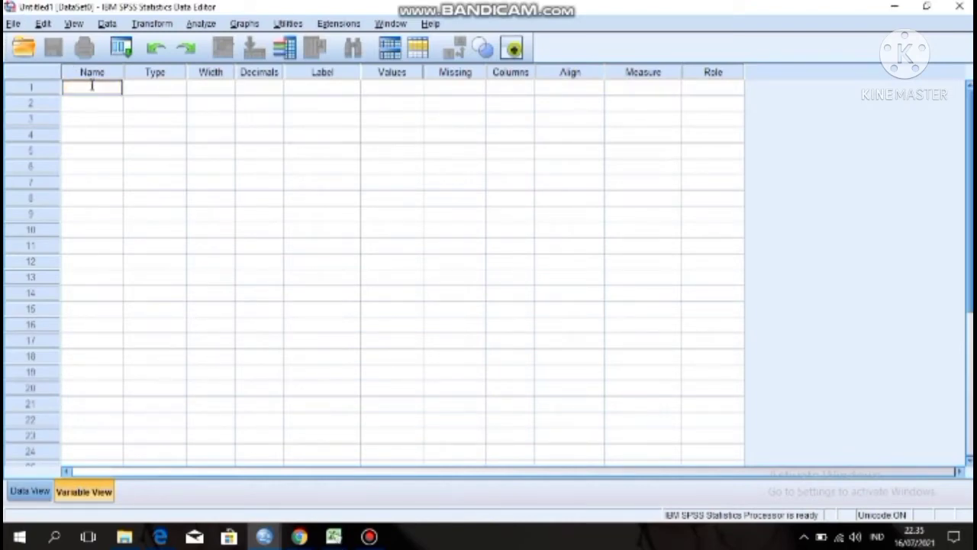
pyautogui.write('x1')
pyautogui.press('Return')
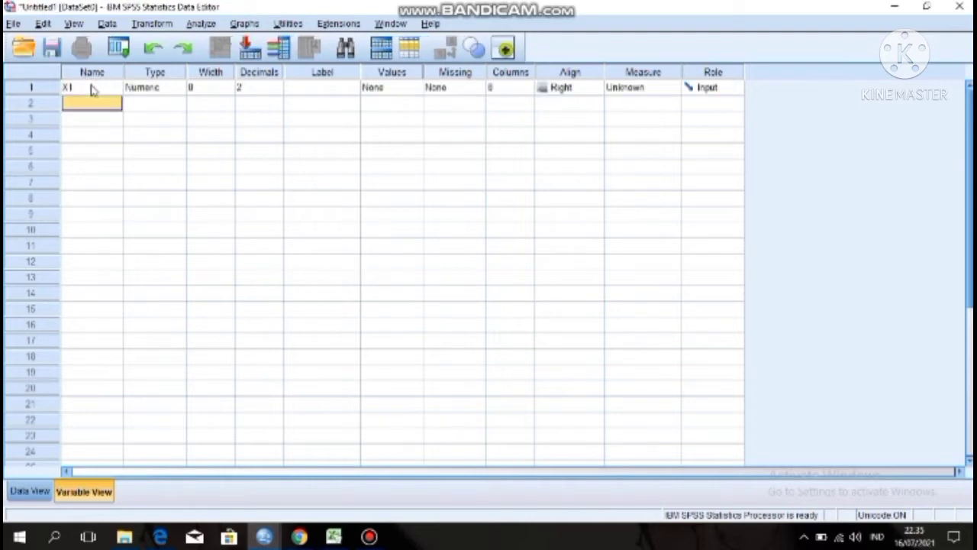
pyautogui.write('x2')
pyautogui.press('Return')
pyautogui.write('x3')
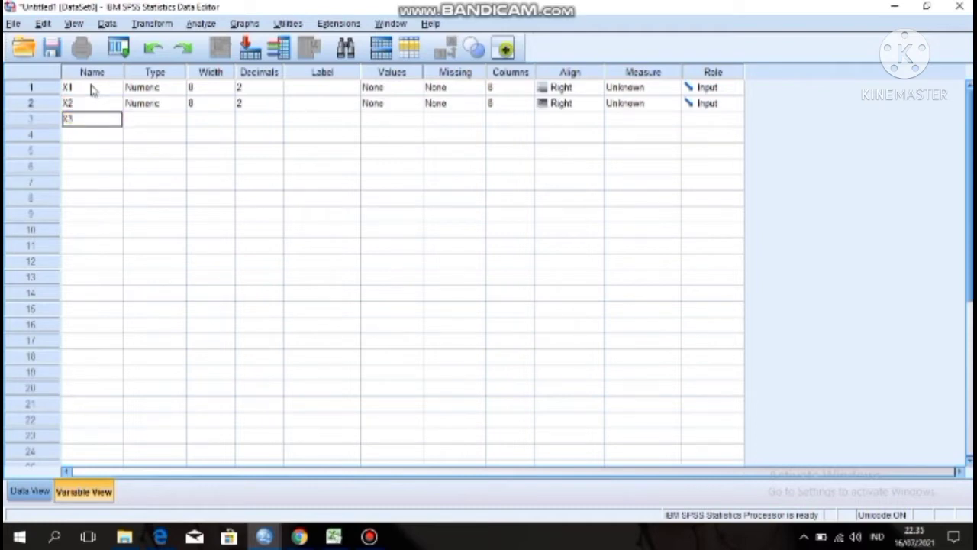
pyautogui.press('Return')
pyautogui.write('x4')
pyautogui.press('Return')
pyautogui.write('x5')
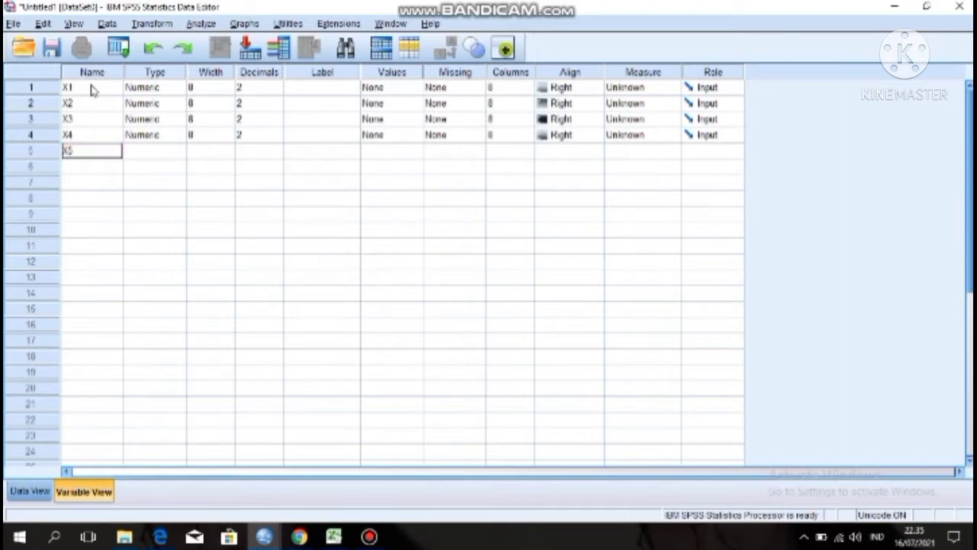
pyautogui.press('Return')
# Add five more variables in rows 6 to 10, named X6, X7, X8, X9 and X10.
pyautogui.write('x6')
pyautogui.press('Return')
pyautogui.write('x7')
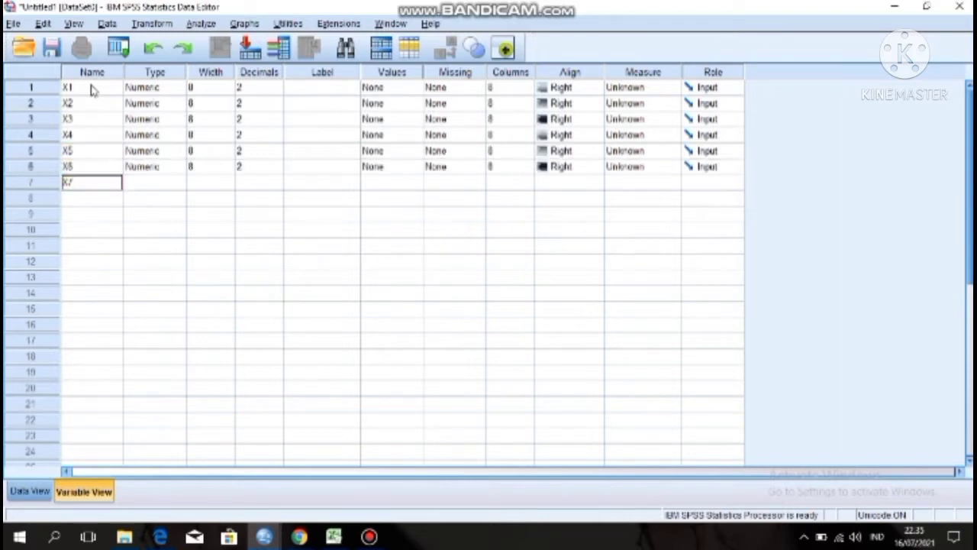
pyautogui.press('Return')
pyautogui.write('x8')
pyautogui.press('Return')
pyautogui.write('x9')
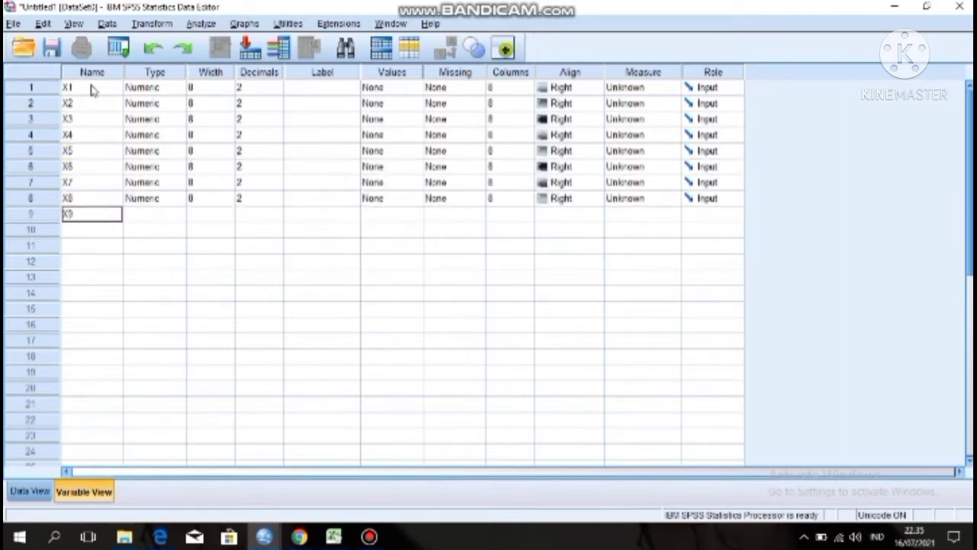
pyautogui.press('Return')
pyautogui.write('x1')
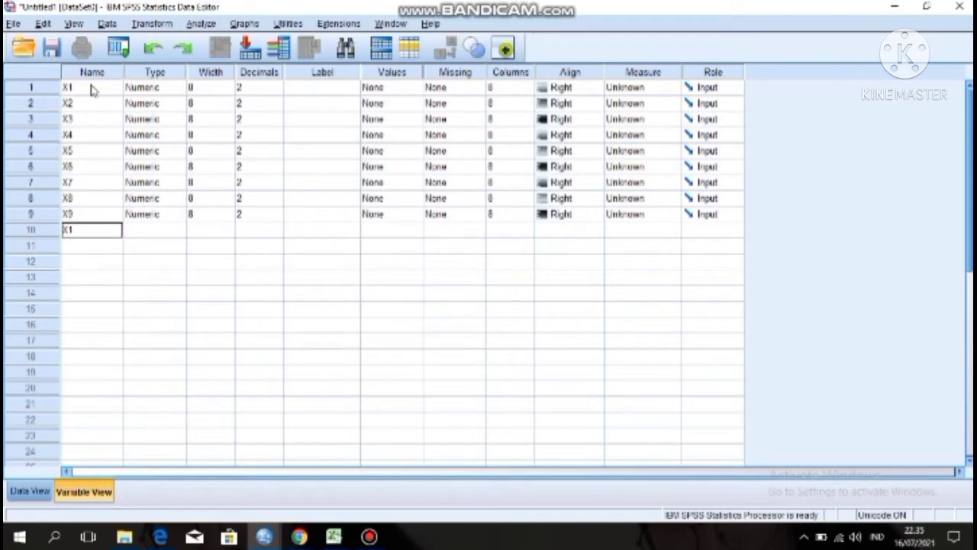
pyautogui.write('0')
pyautogui.press('Return')
# Add the variables X11, X12, X13, X14 and X15 in rows 11 to 15.
pyautogui.write('x')
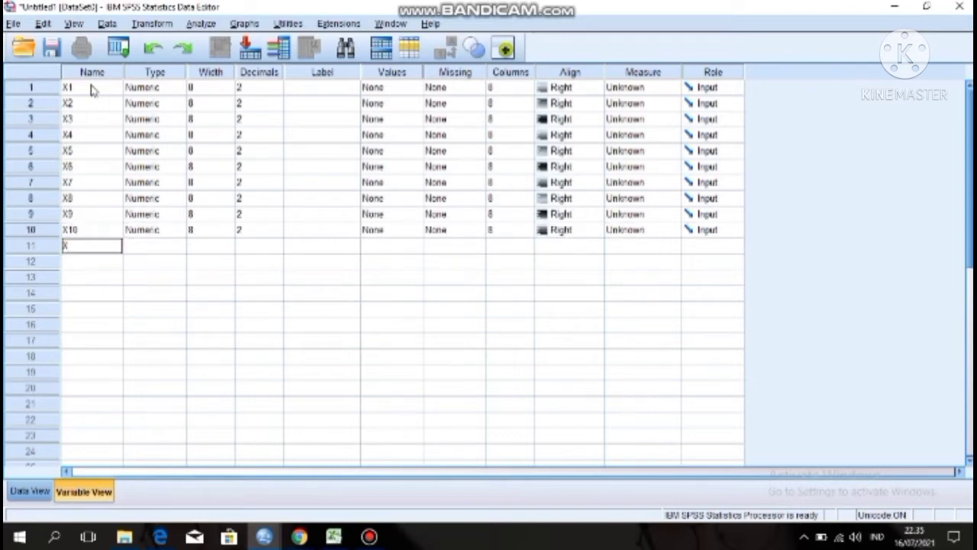
pyautogui.write('11')
pyautogui.press('Return')
pyautogui.write('X12')
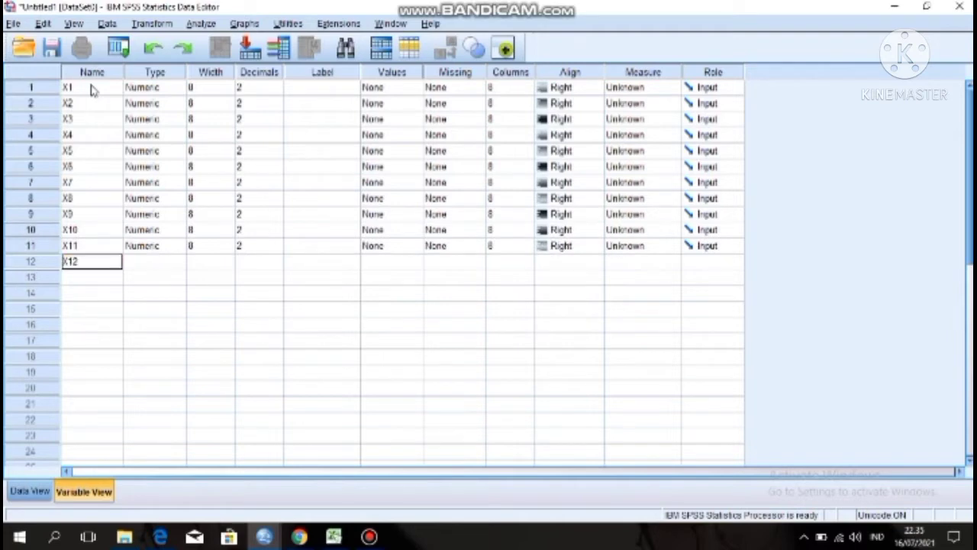
pyautogui.press('Return')
pyautogui.write('X13')
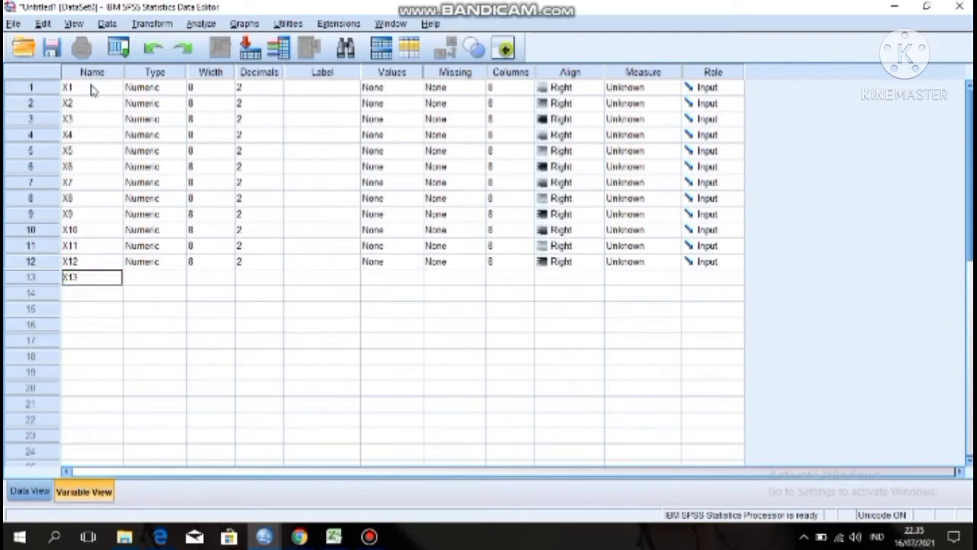
pyautogui.press('Return')
pyautogui.write('X14')
pyautogui.press('Return')
pyautogui.write('X')
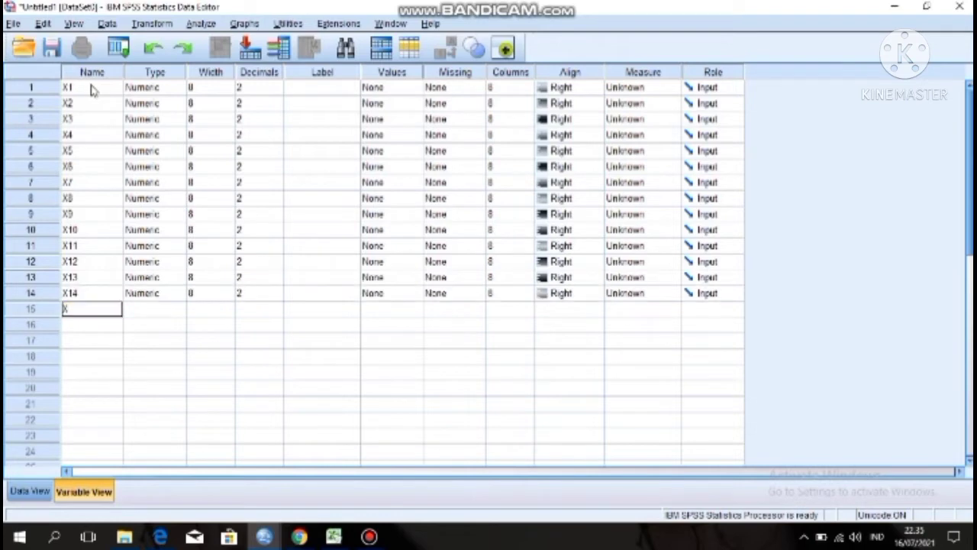
pyautogui.write('15')
pyautogui.press('Return')
# Add the variables X16, X17, X18, X19 and X20 in rows 16 to 20, followed by Y1 in row 21.
pyautogui.write('X')
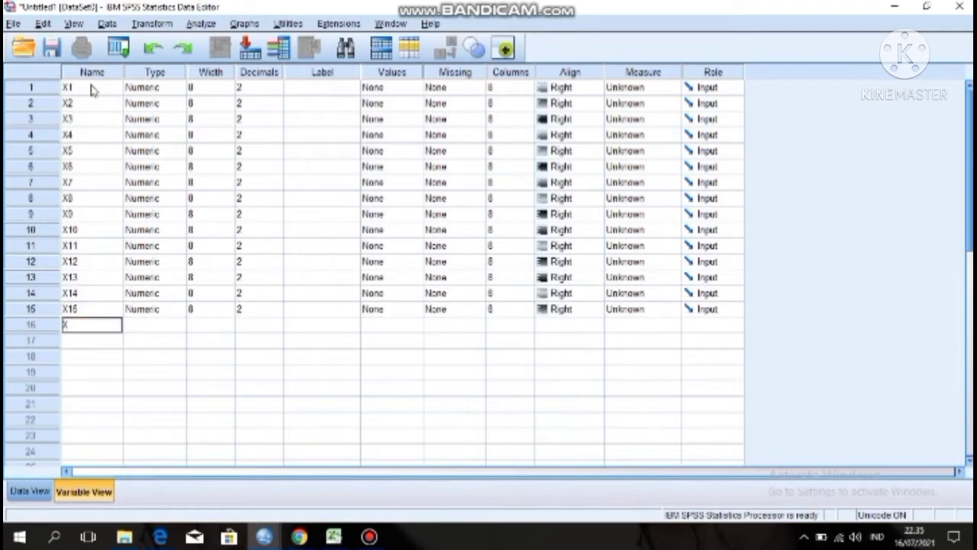
pyautogui.write('16')
pyautogui.press('Return')
pyautogui.write('X1')
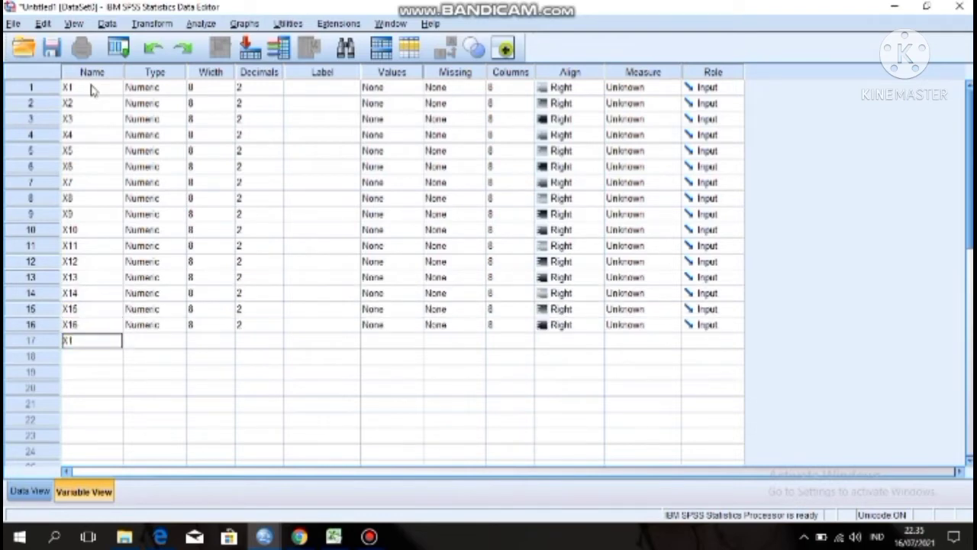
pyautogui.write('7')
pyautogui.press('Return')
pyautogui.write('X18')
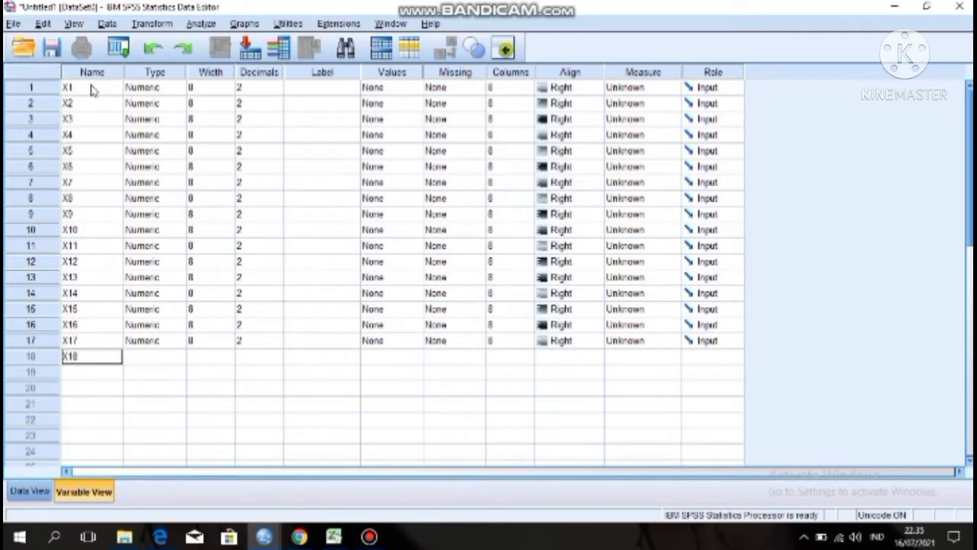
pyautogui.press('Return')
pyautogui.write('X19')
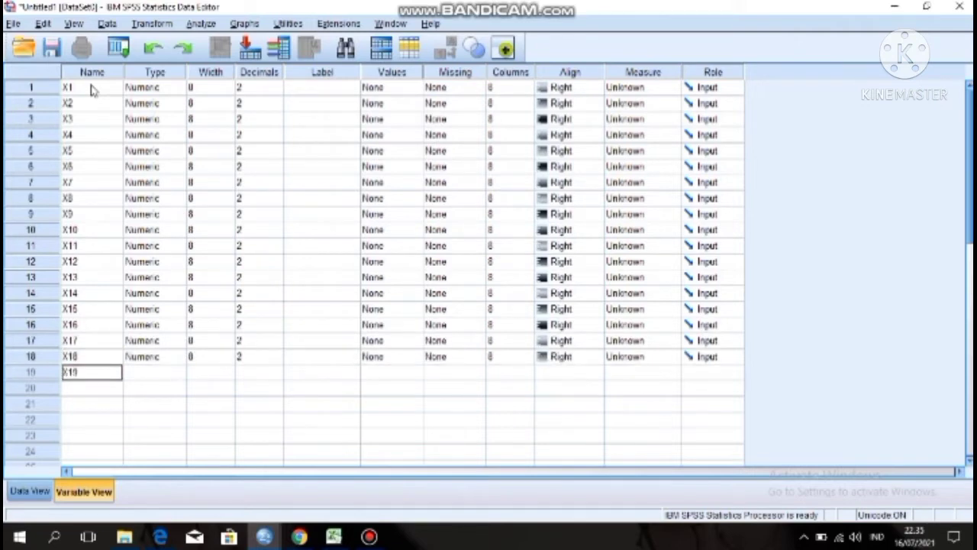
pyautogui.press('Return')
pyautogui.write('X2')
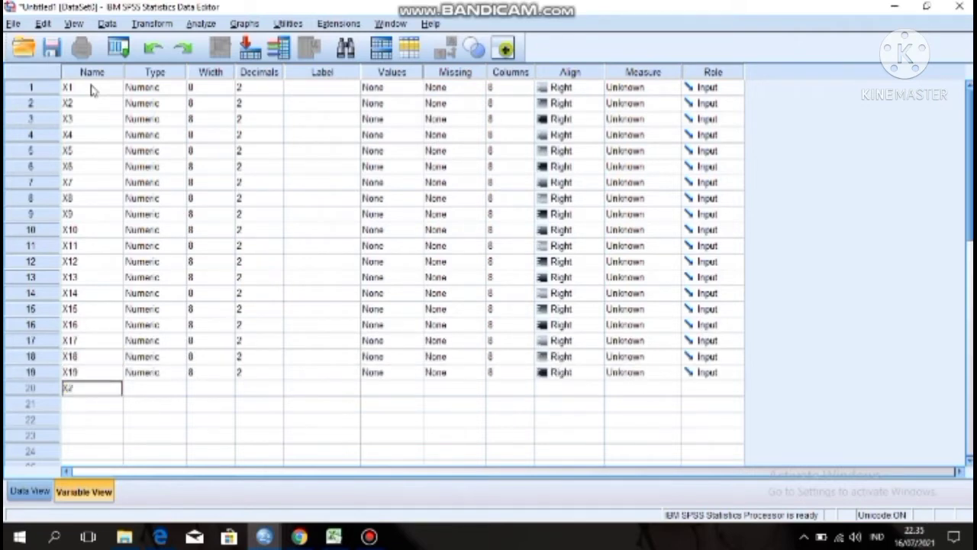
pyautogui.write('0')
pyautogui.press('Return')
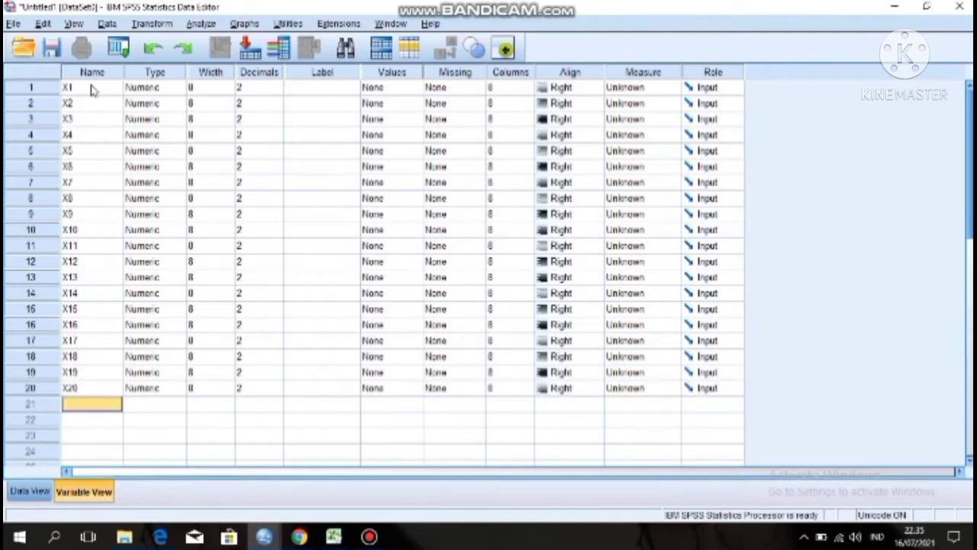
pyautogui.write('Y1')
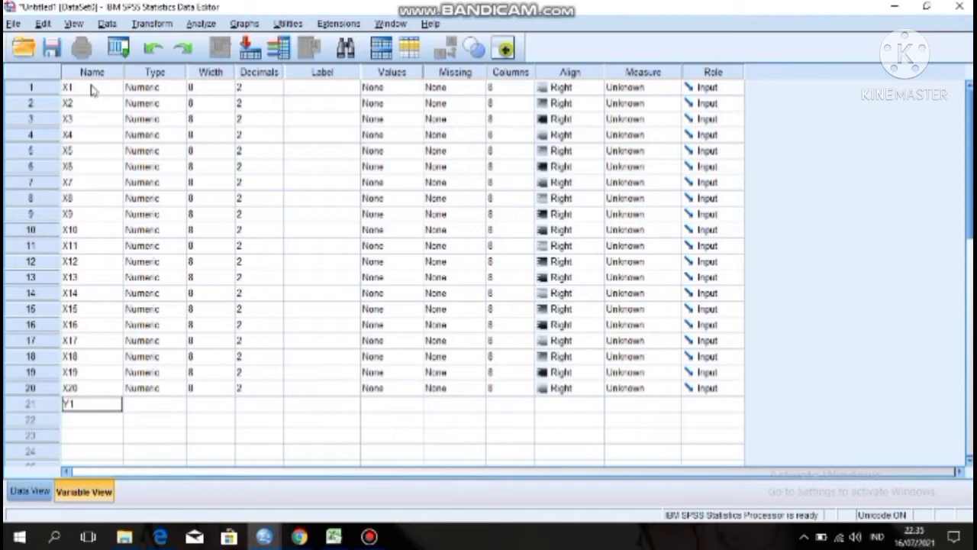
# Set the number of decimals to 0 for variables X1 through X5.
pyautogui.click(263, 88)
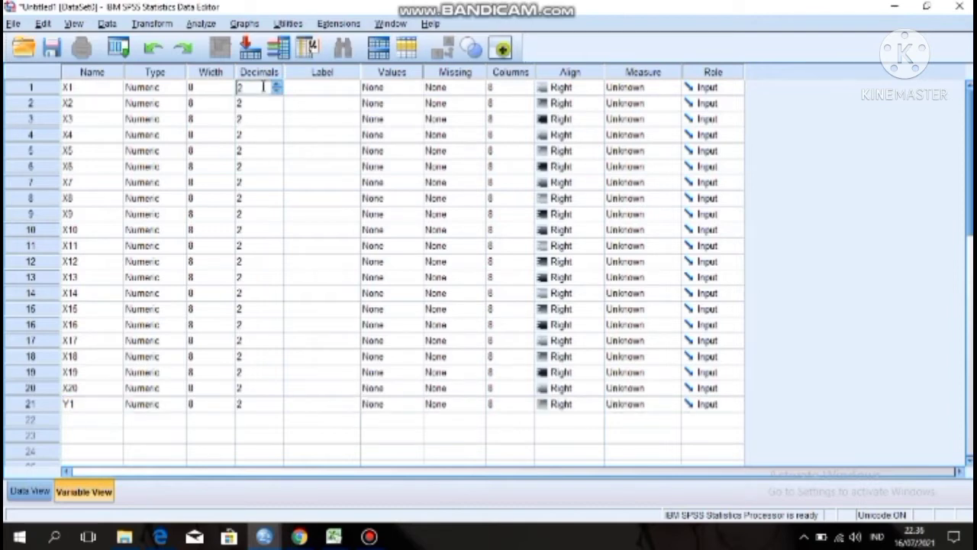
pyautogui.write('0')
pyautogui.click(260, 103)
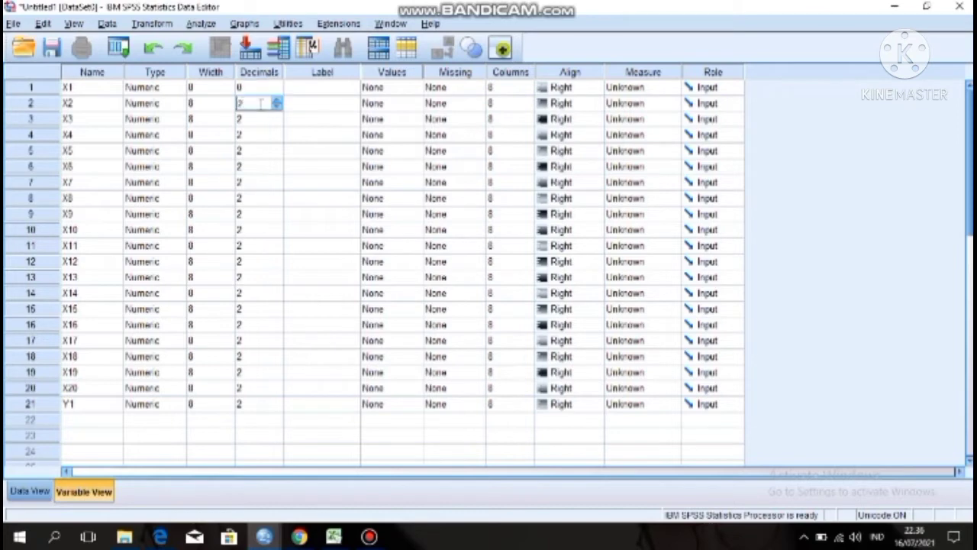
pyautogui.write('0')
pyautogui.click(258, 119)
pyautogui.write('0')
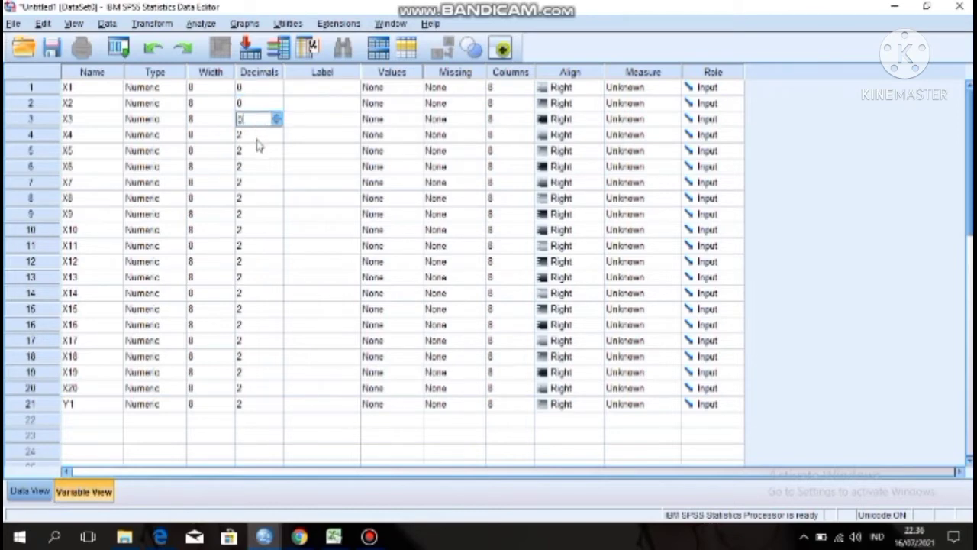
pyautogui.click(259, 136)
pyautogui.write('0')
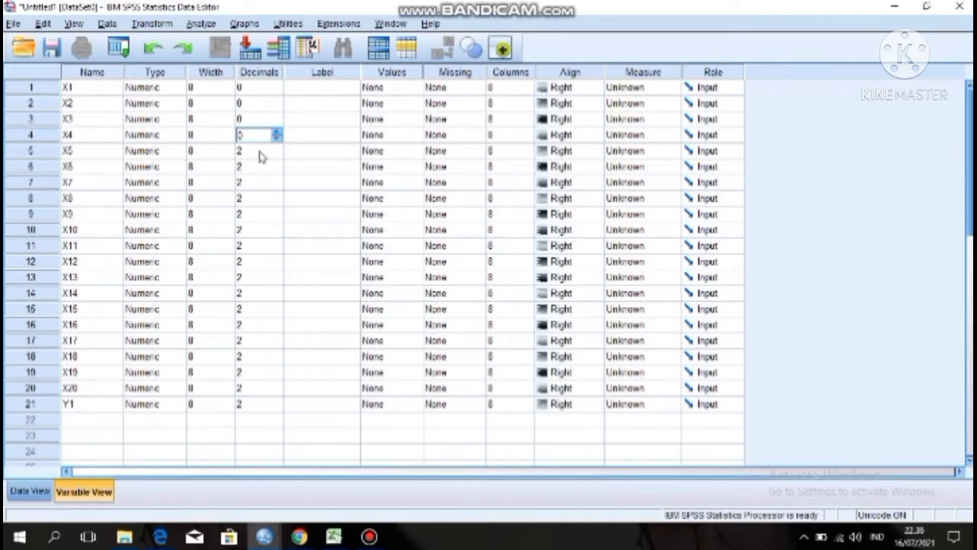
pyautogui.click(260, 151)
pyautogui.write('0')
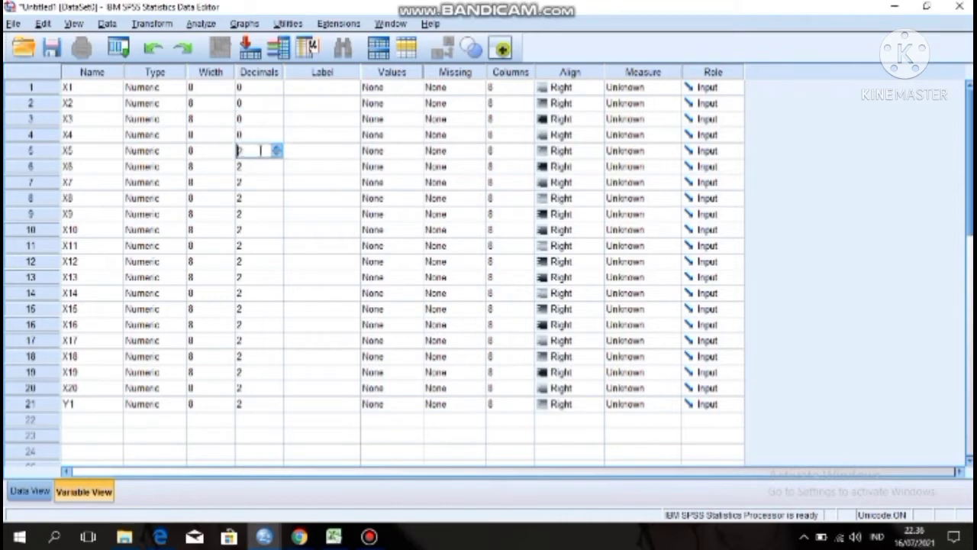
# Set the number of decimals to 0 for variables X6 through X10.
pyautogui.click(264, 166)
pyautogui.write('0')
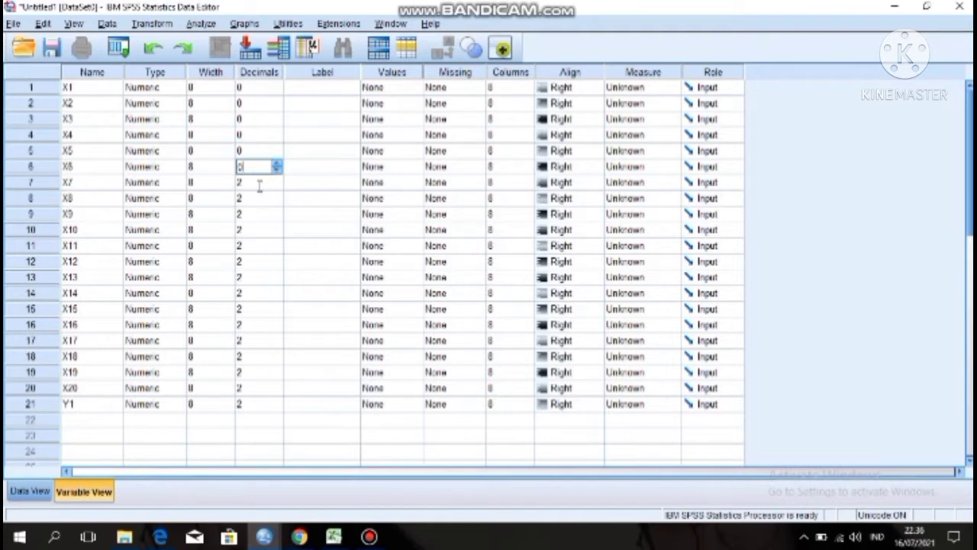
pyautogui.click(259, 183)
pyautogui.write('0')
pyautogui.click(260, 199)
pyautogui.write('0')
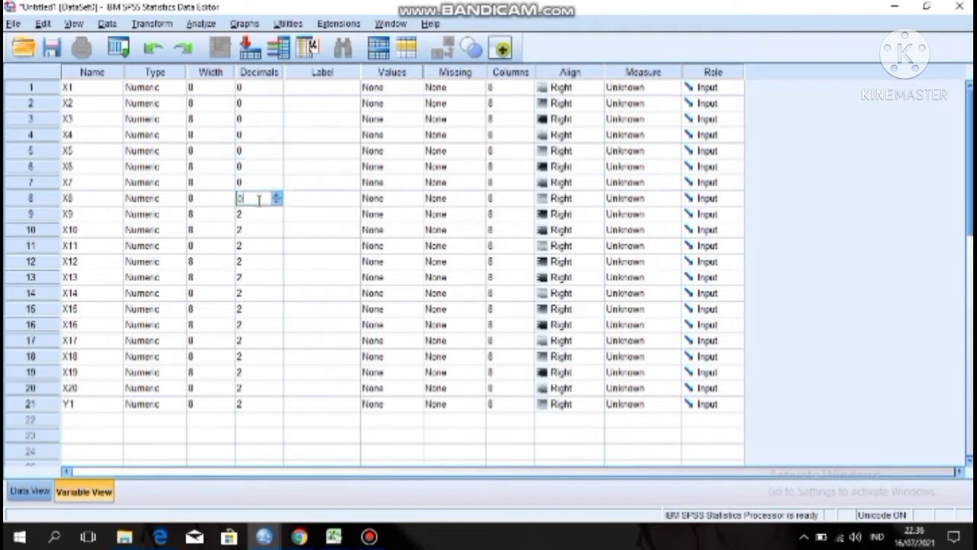
pyautogui.click(257, 214)
pyautogui.write('0')
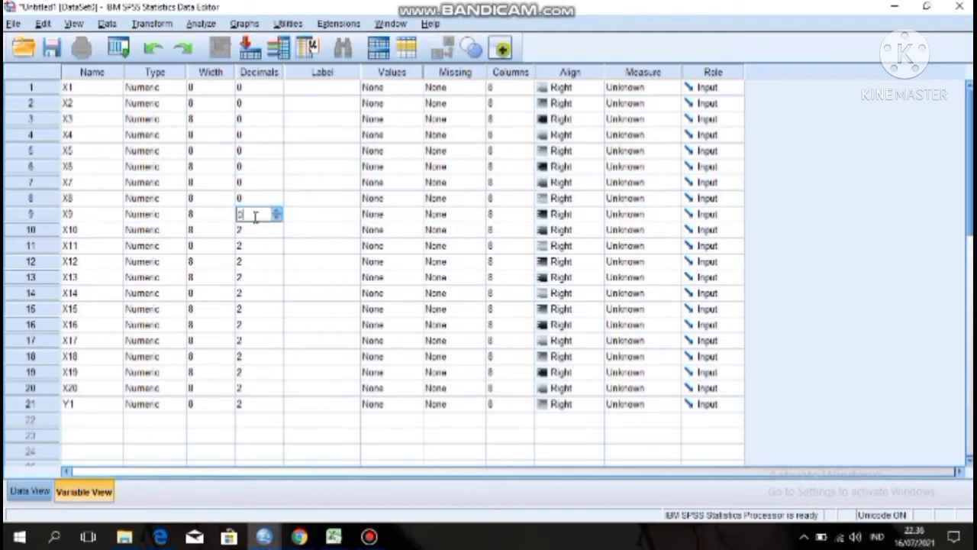
pyautogui.click(256, 231)
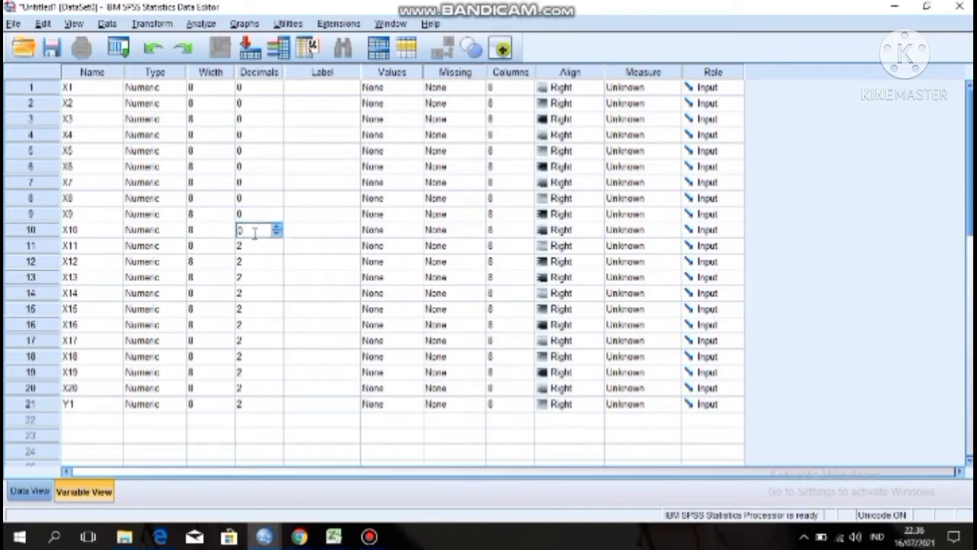
pyautogui.write('0')
# Set the number of decimals to 0 for variables X11 through X15.
pyautogui.click(255, 246)
pyautogui.write('0')
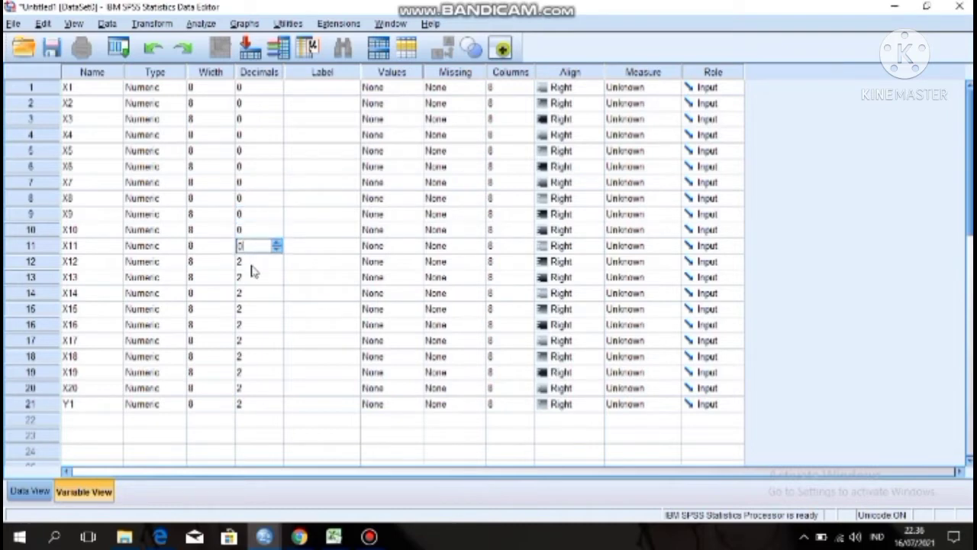
pyautogui.click(252, 263)
pyautogui.write('0')
pyautogui.click(252, 282)
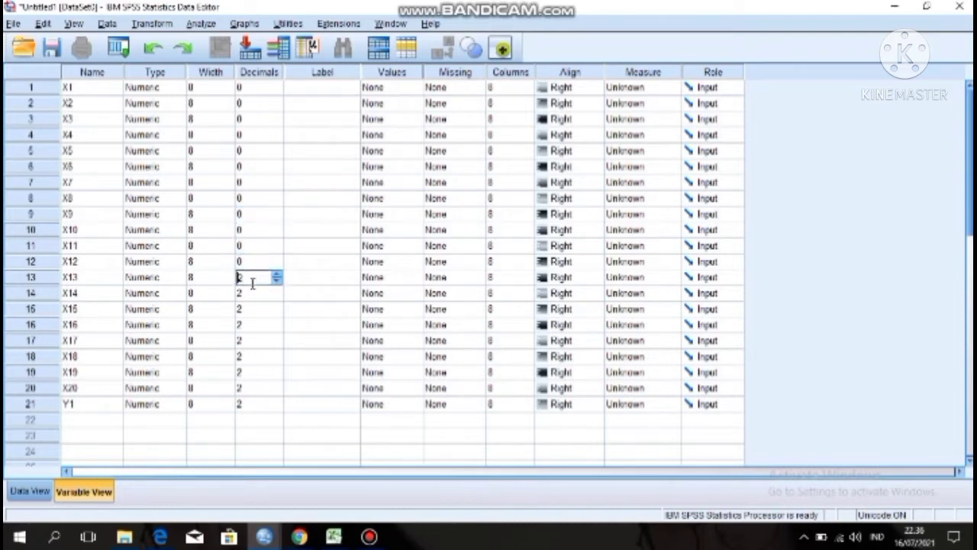
pyautogui.write('0')
pyautogui.click(253, 293)
pyautogui.write('0')
pyautogui.click(252, 309)
pyautogui.write('0')
# Set the number of decimals to 0 for variables X16 through X20 and for Y1.
pyautogui.click(255, 324)
pyautogui.write('0')
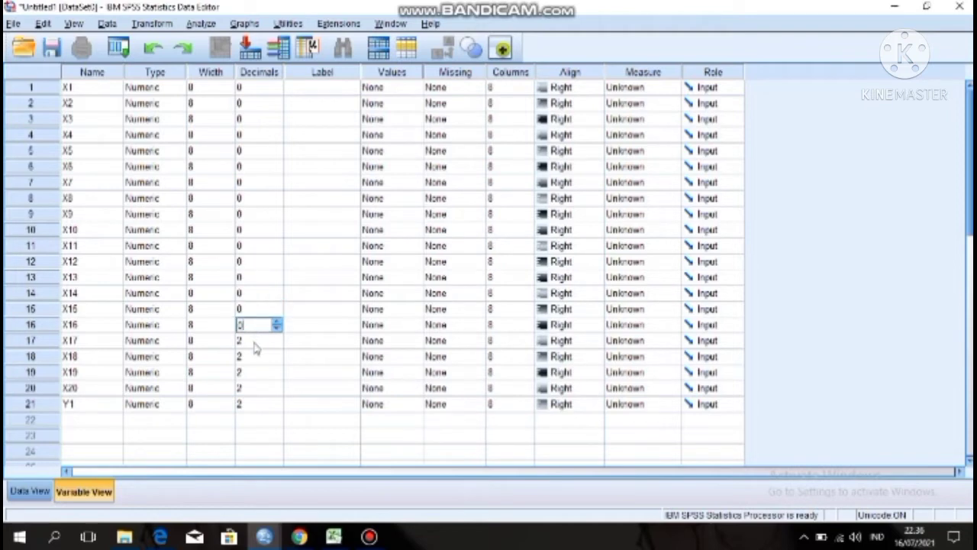
pyautogui.click(255, 340)
pyautogui.write('0')
pyautogui.click(253, 357)
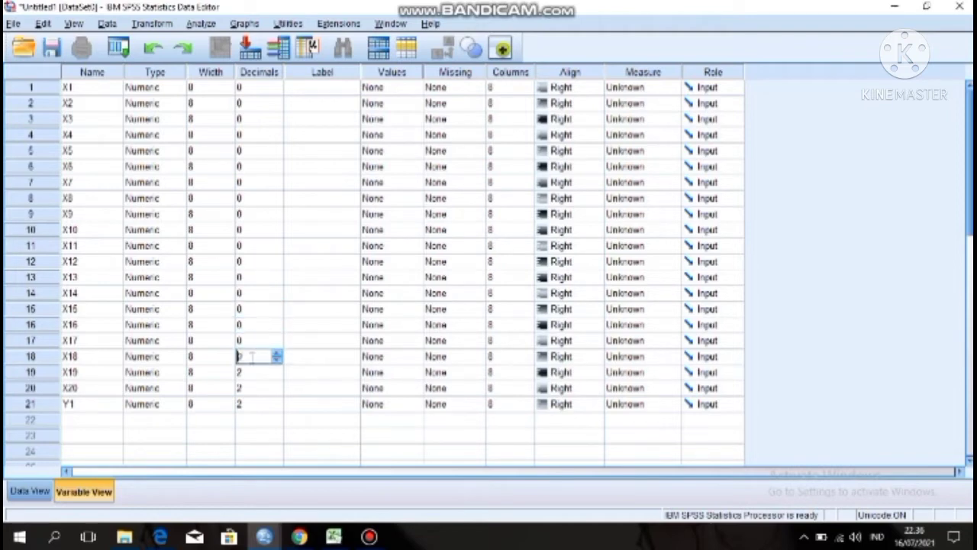
pyautogui.write('0')
pyautogui.click(253, 372)
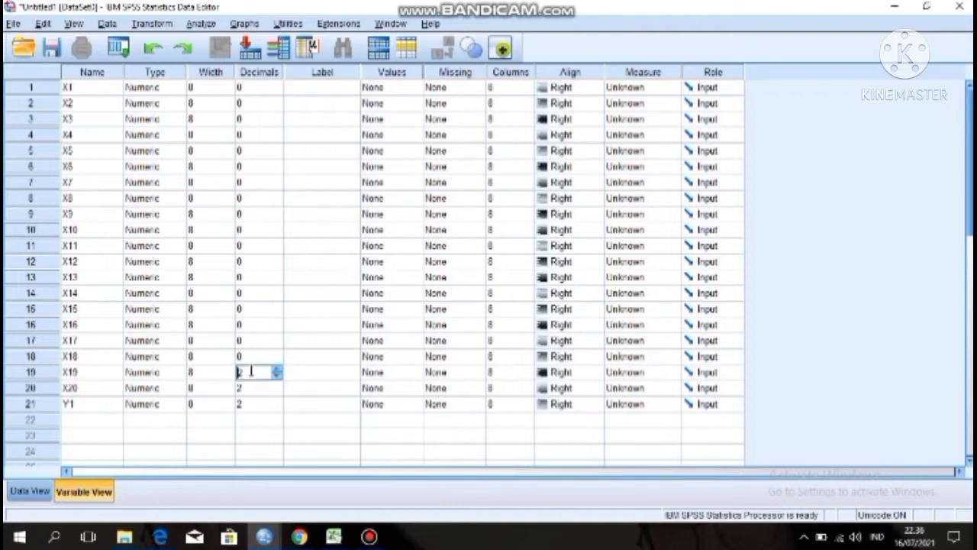
pyautogui.write('0')
pyautogui.click(251, 390)
pyautogui.write('0')
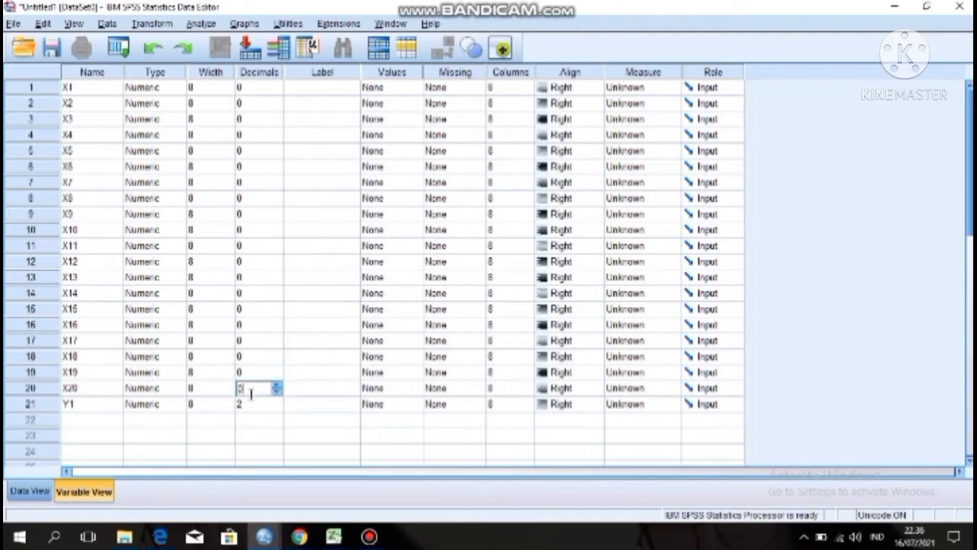
pyautogui.click(252, 408)
pyautogui.write('0')
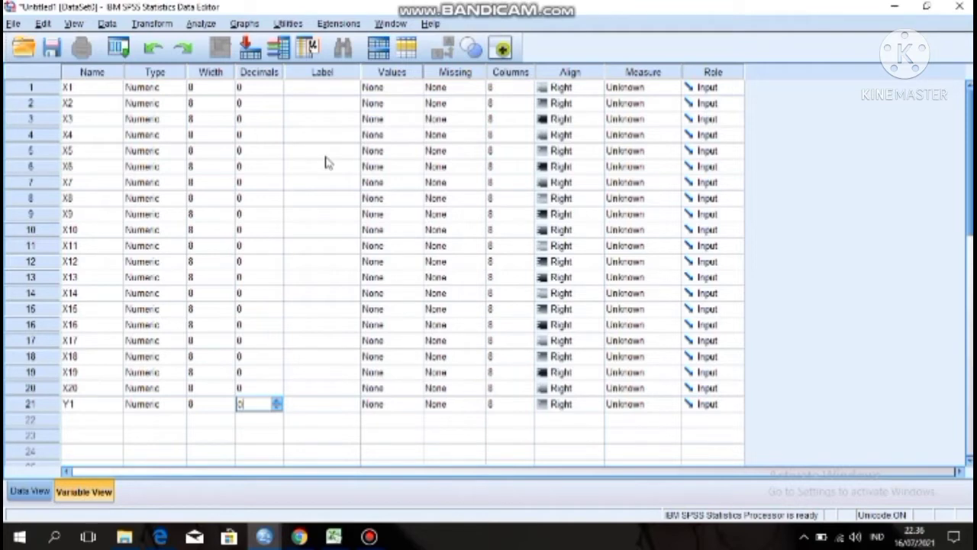
# Enter "Tampilan Fisik" as the label of variable X1.
pyautogui.click(324, 91)
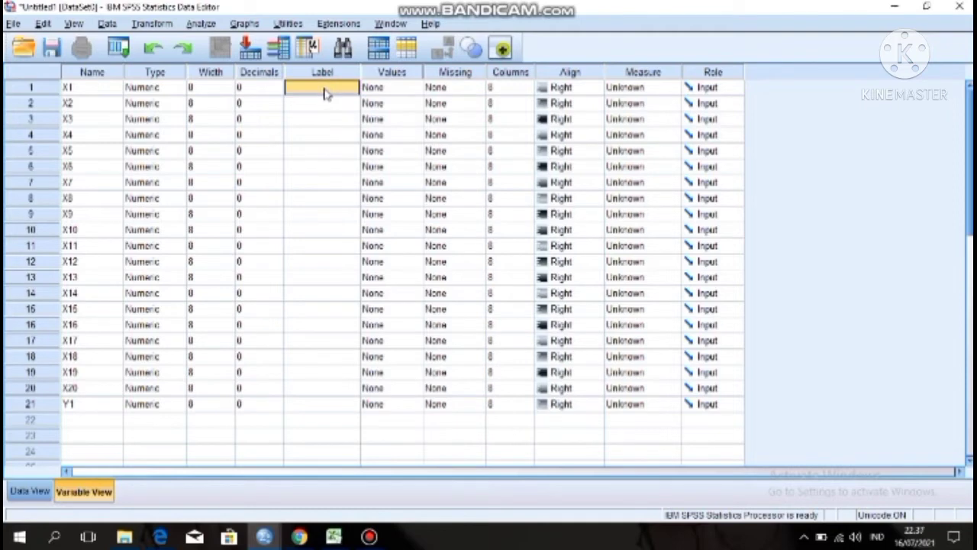
pyautogui.doubleClick(325, 91)
pyautogui.write('I am')
pyautogui.write('pilan')
pyautogui.write(' Fisik')
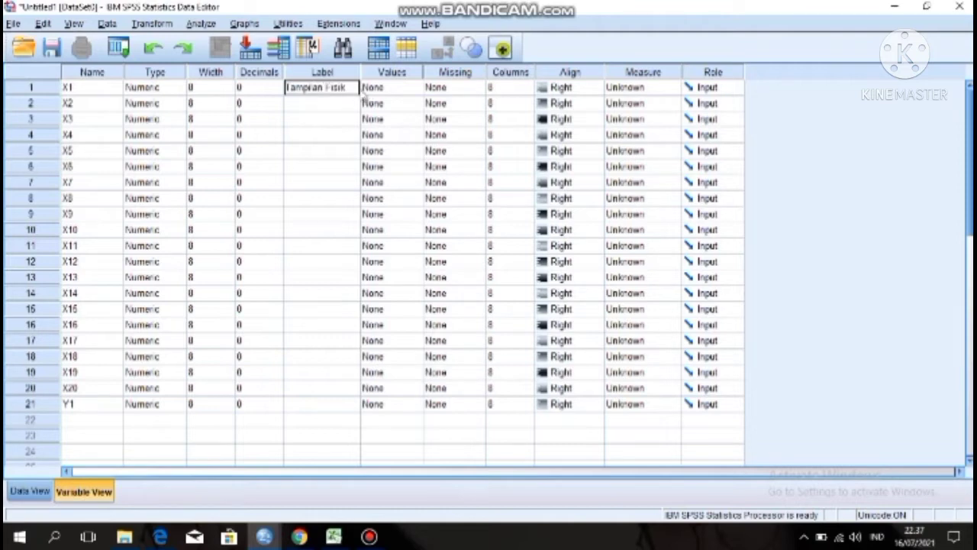
# Copy the label "Tampilan Fisik" from X1 to variables X2, X3 and X4.
pyautogui.moveTo(348, 87); pyautogui.dragTo(287, 87)
pyautogui.hotkey('ctrl', 'c')
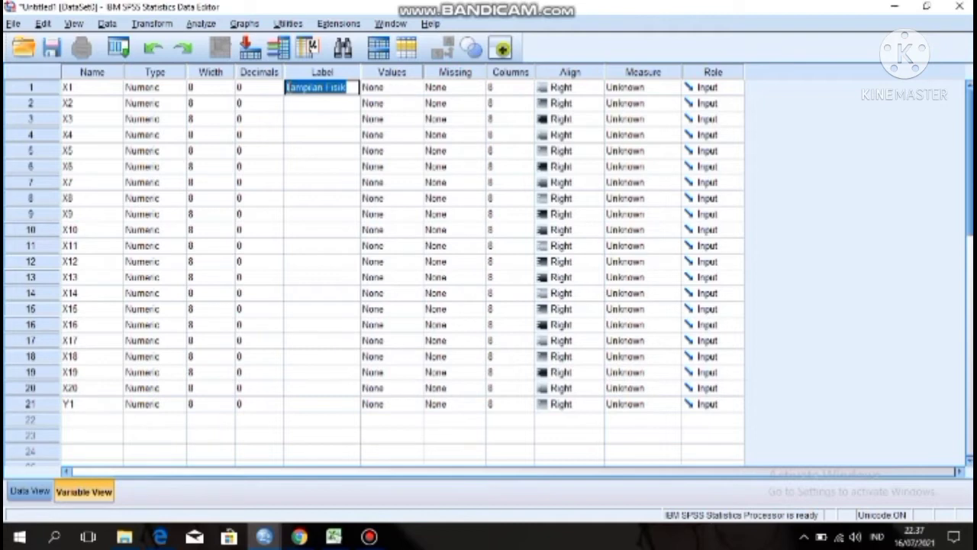
pyautogui.click(315, 105)
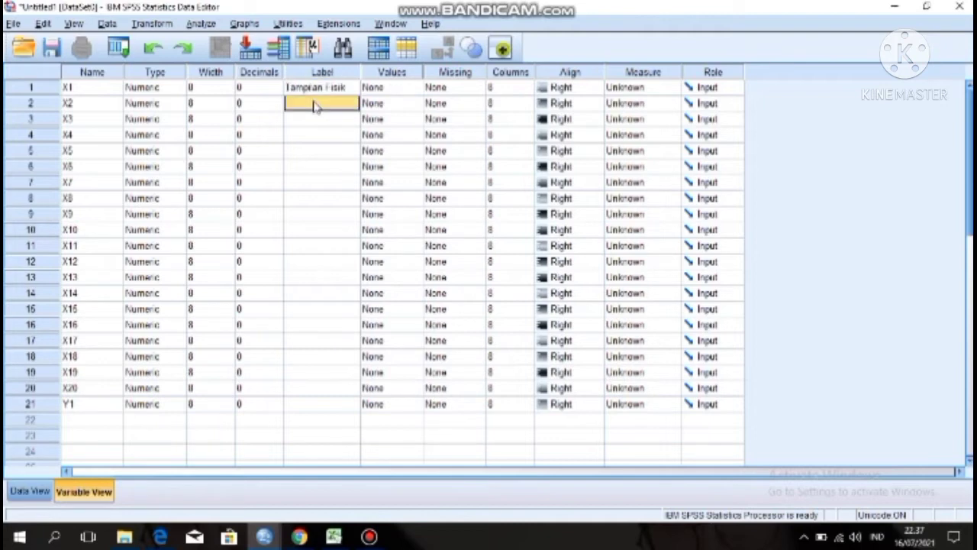
pyautogui.hotkey('ctrl', 'v')
pyautogui.click(317, 124)
pyautogui.hotkey('ctrl', 'v')
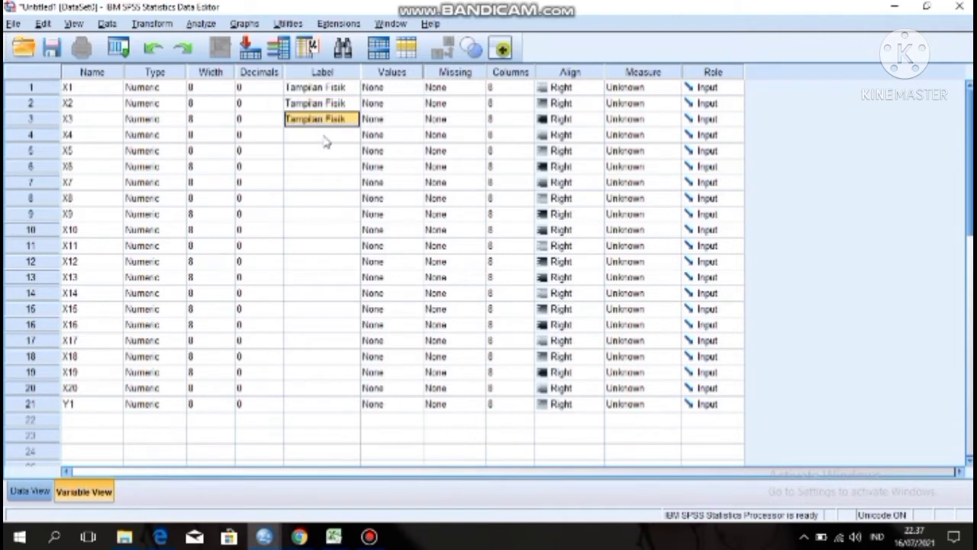
pyautogui.click(325, 136)
pyautogui.hotkey('ctrl', 'v')
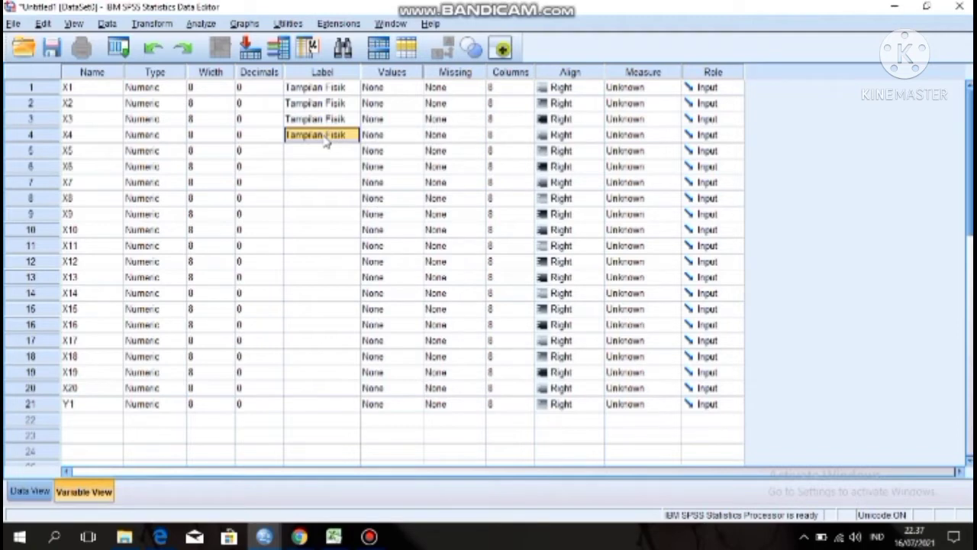
# Label variable X5 "Keandalan" and copy that label to X6 and X7.
pyautogui.click(336, 153)
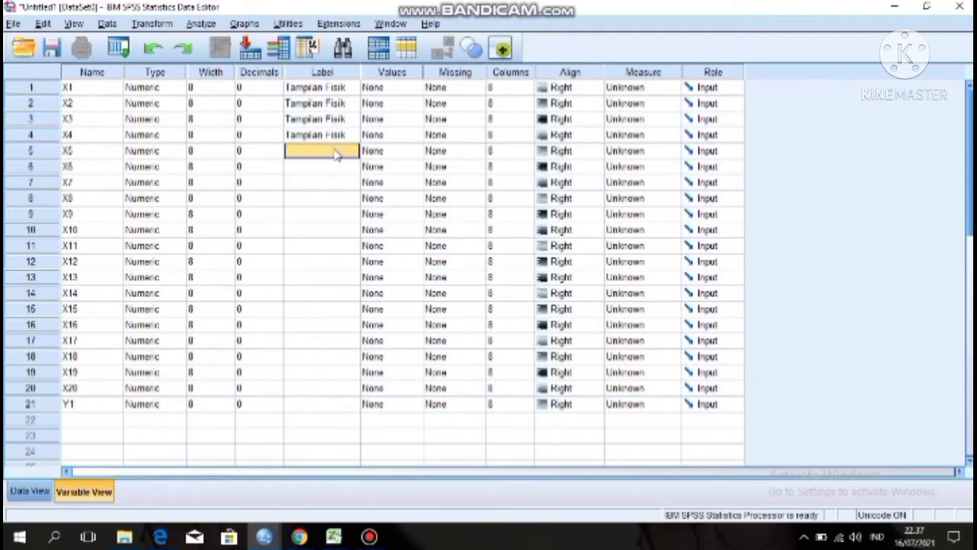
pyautogui.write('Keandalan')
pyautogui.hotkey('ctrl', 'a')
pyautogui.hotkey('ctrl', 'c')
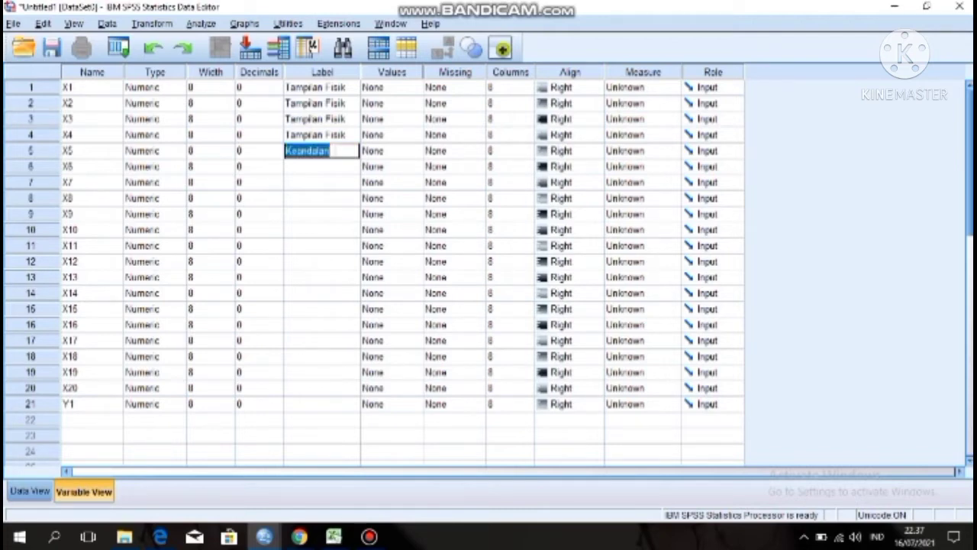
pyautogui.click(348, 166)
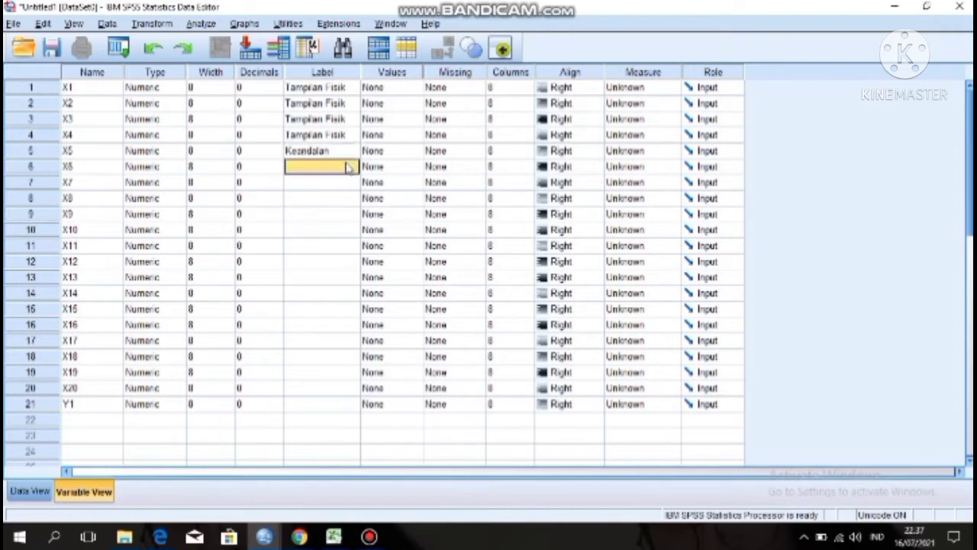
pyautogui.hotkey('ctrl', 'v')
pyautogui.press('Return')
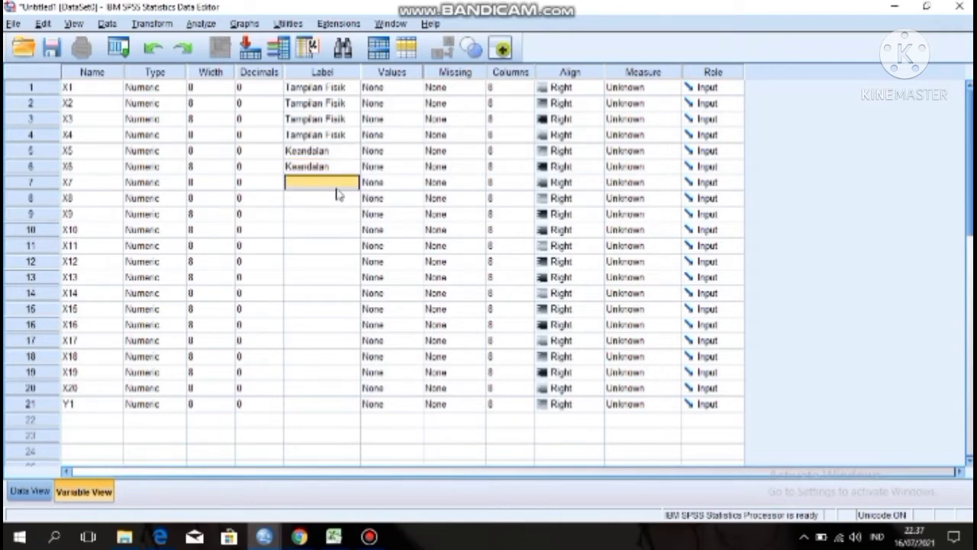
pyautogui.hotkey('ctrl', 'v')
pyautogui.press('Return')
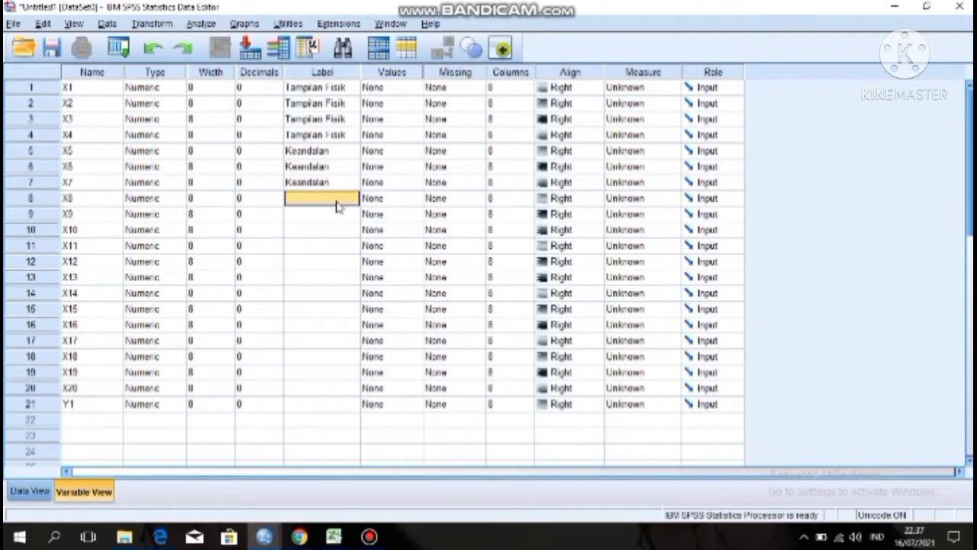
# Enter "Daya Tanggap" as the label of variable X8, correcting its capitalization.
pyautogui.doubleClick(337, 199)
pyautogui.write('Daya TAnggap')
pyautogui.click(321, 199)
pyautogui.press('BackSpace')
pyautogui.write('a')
# Copy the label "Daya Tanggap" from X8 to variables X9, X10 and X11.
pyautogui.moveTo(344, 202); pyautogui.dragTo(285, 198)
pyautogui.hotkey('ctrl', 'c')
pyautogui.click(290, 199)
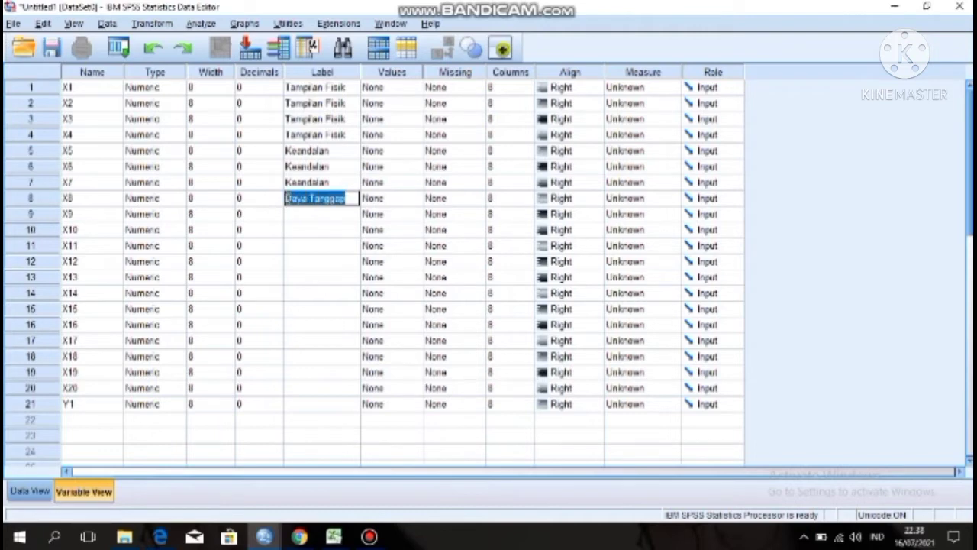
pyautogui.click(309, 220)
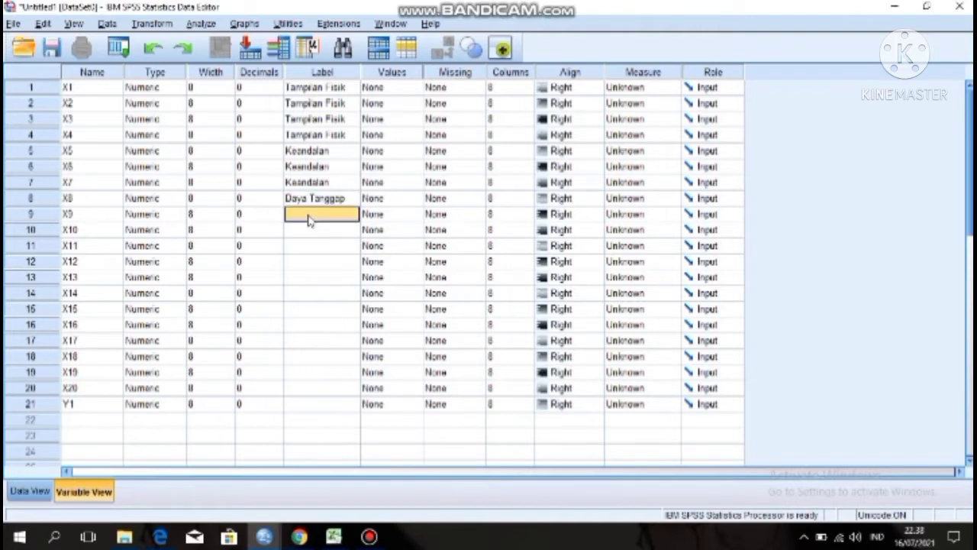
pyautogui.doubleClick(309, 217)
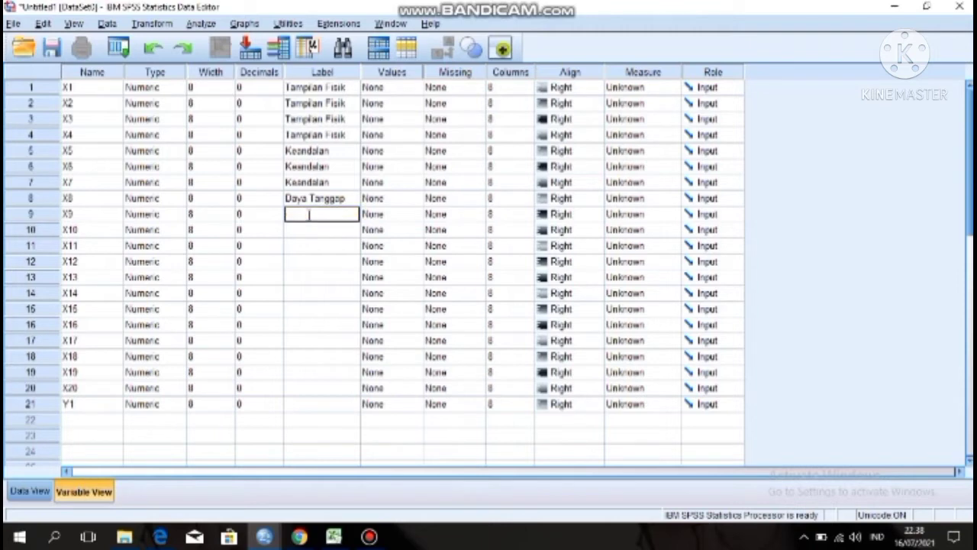
pyautogui.hotkey('ctrl', 'v')
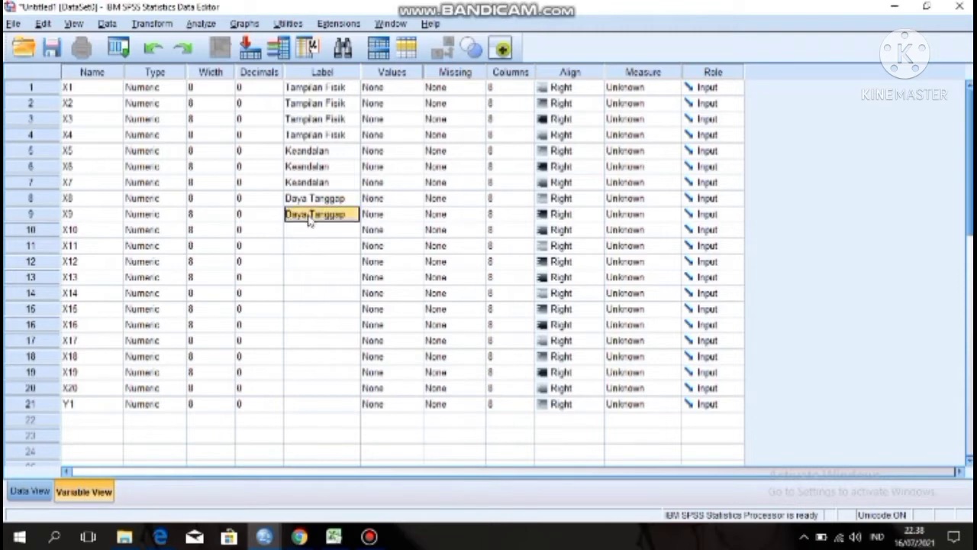
pyautogui.click(312, 232)
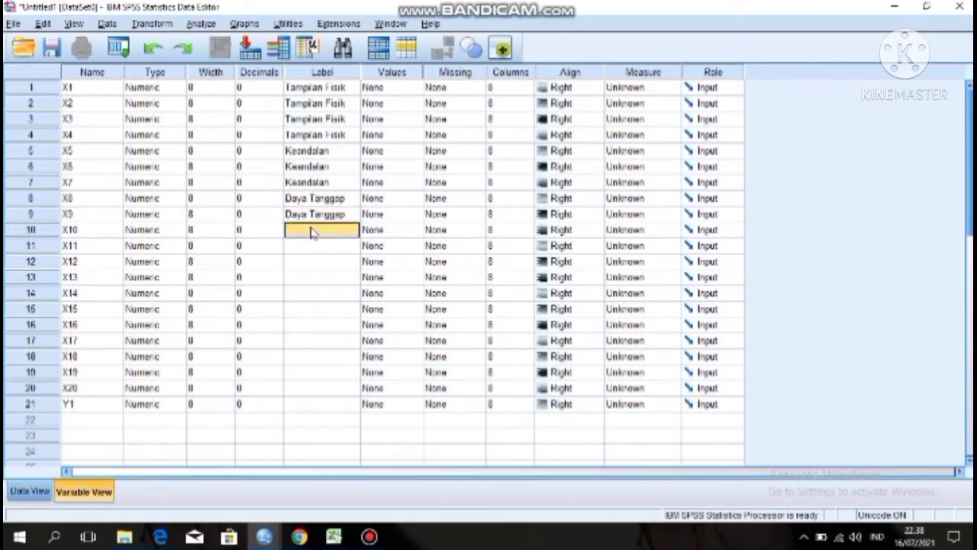
pyautogui.hotkey('ctrl', 'v')
pyautogui.click(332, 254)
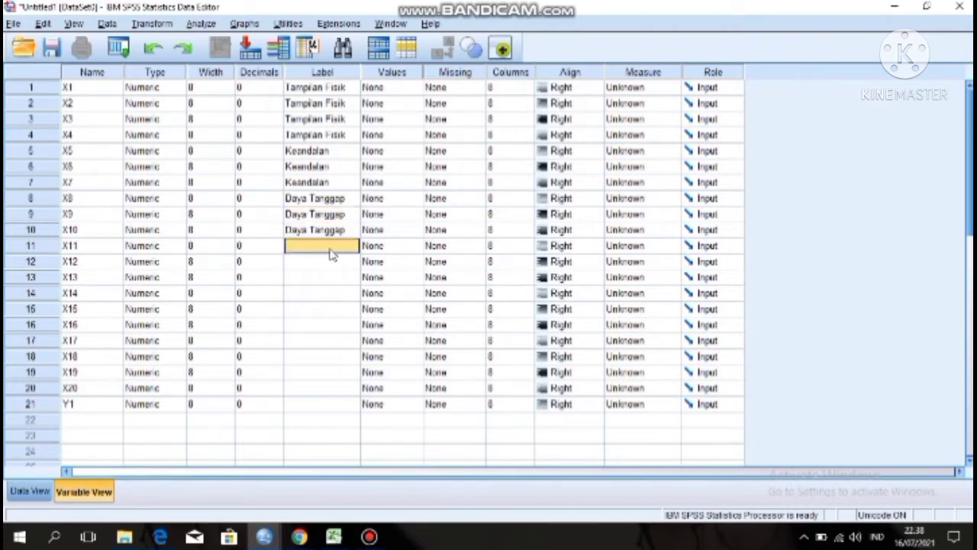
pyautogui.hotkey('ctrl', 'v')
# Label variable X12 "Jaminan" and copy that label to X13, X14 and X15.
pyautogui.click(338, 264)
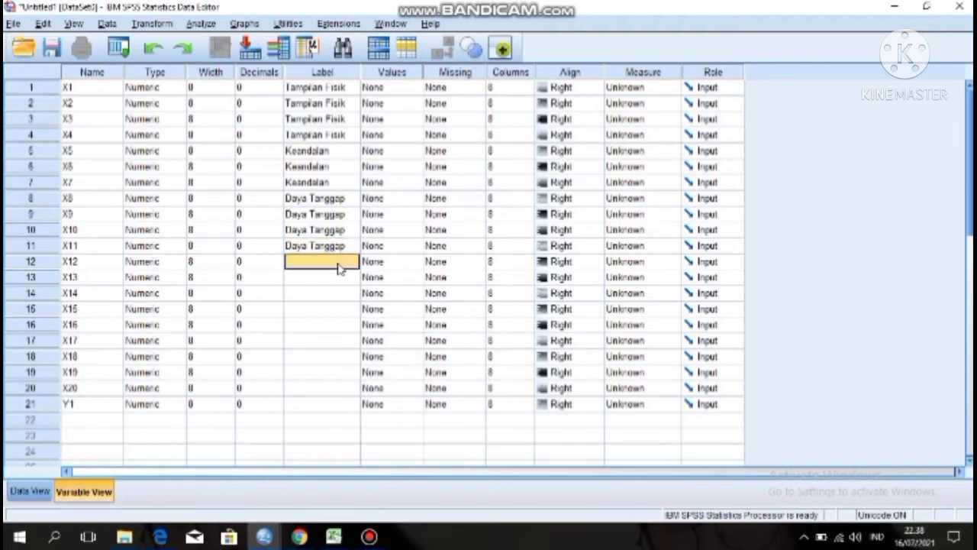
pyautogui.doubleClick(338, 263)
pyautogui.write('Jaminan')
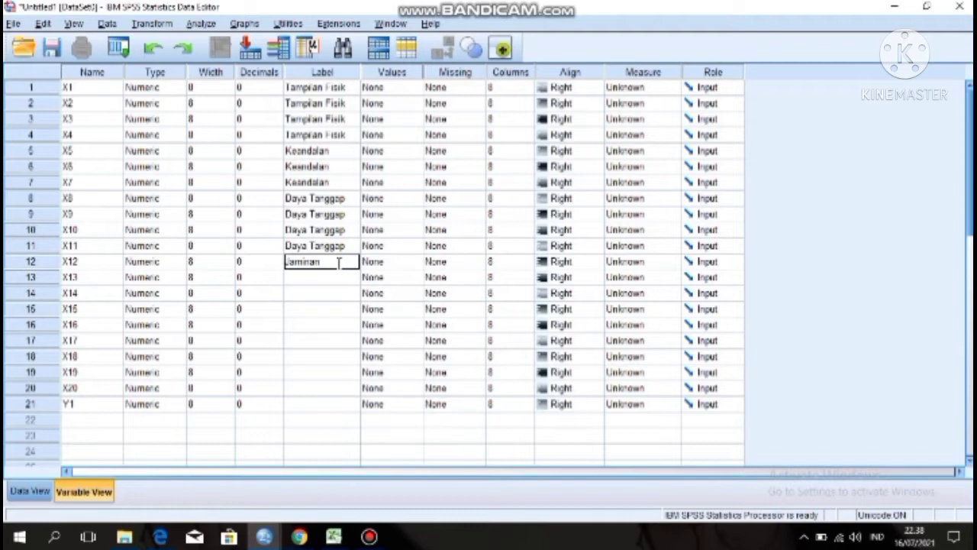
pyautogui.doubleClick(339, 264)
pyautogui.hotkey('ctrl', 'c')
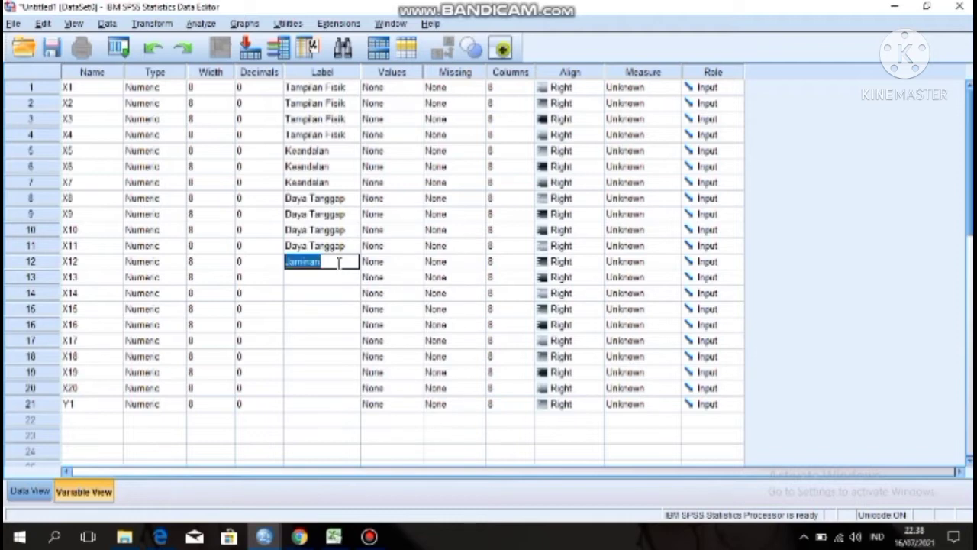
pyautogui.click(339, 282)
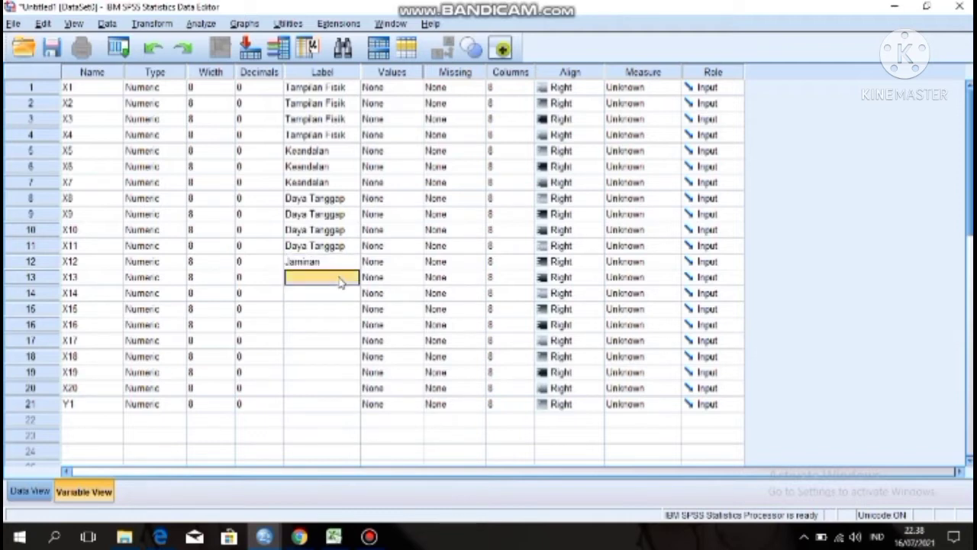
pyautogui.hotkey('ctrl', 'v')
pyautogui.click(340, 293)
pyautogui.hotkey('ctrl', 'v')
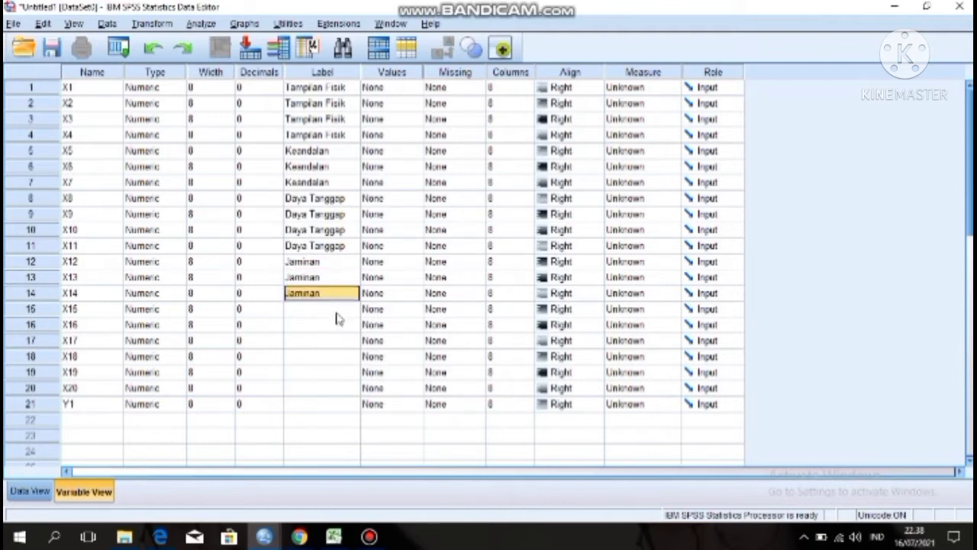
pyautogui.click(338, 310)
pyautogui.hotkey('ctrl', 'v')
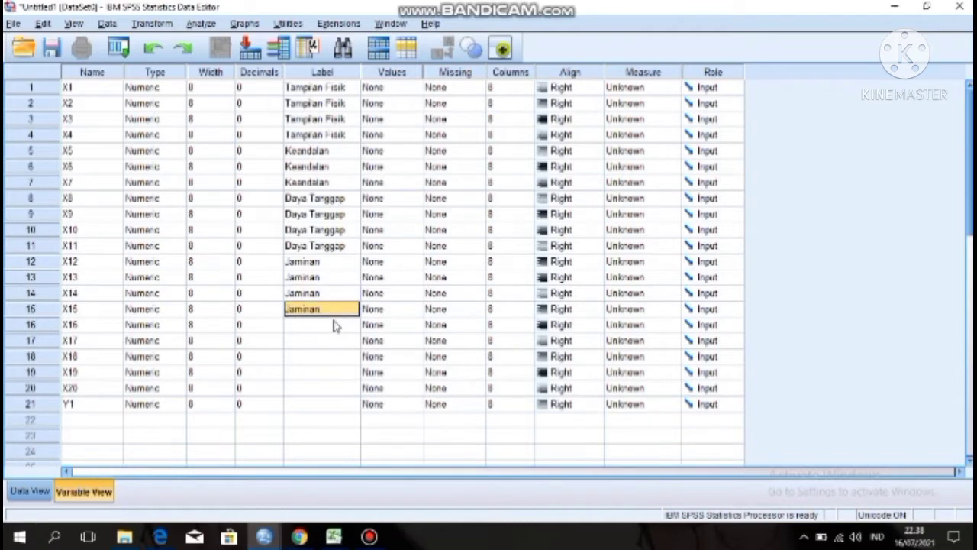
# Give variables X16 through X20 the label "Empati".
pyautogui.click(333, 329)
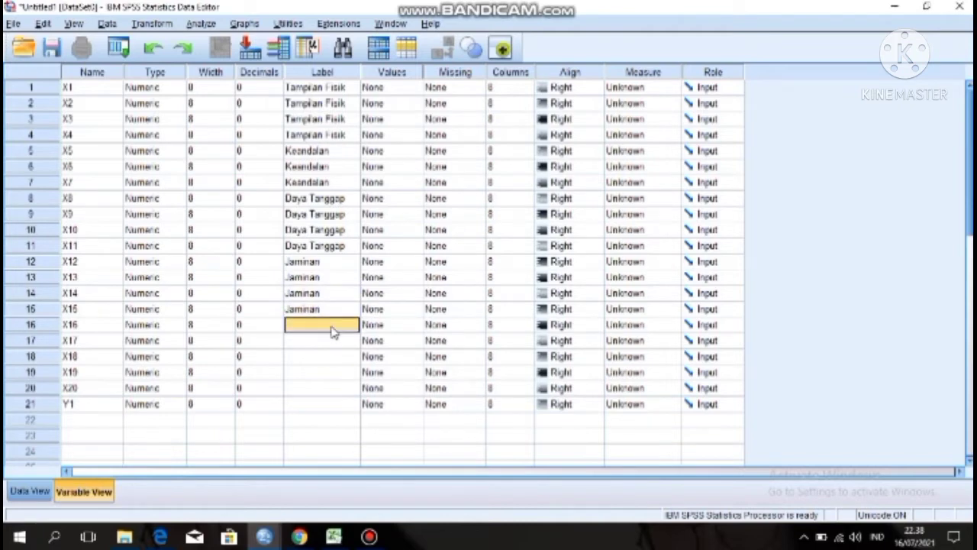
pyautogui.write('Empati')
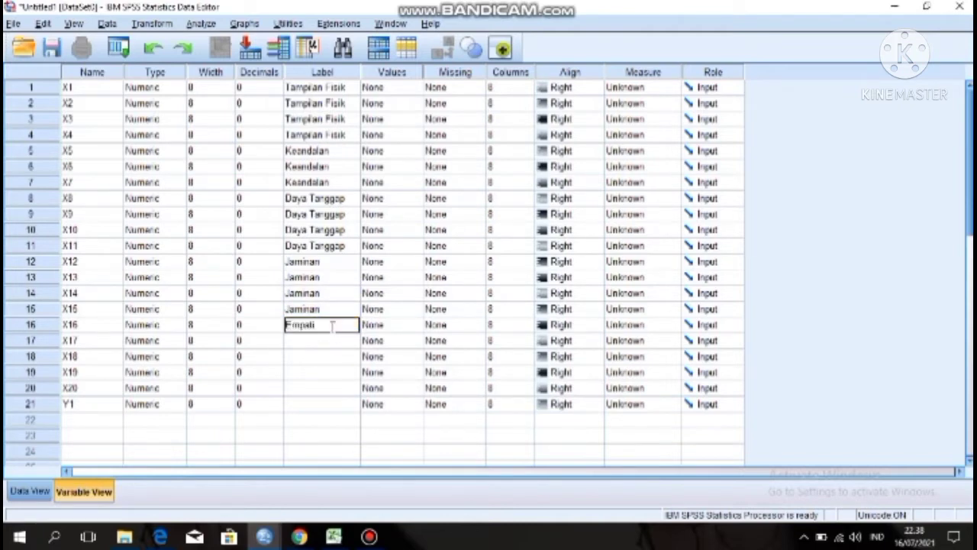
pyautogui.hotkey('ctrl', 'a')
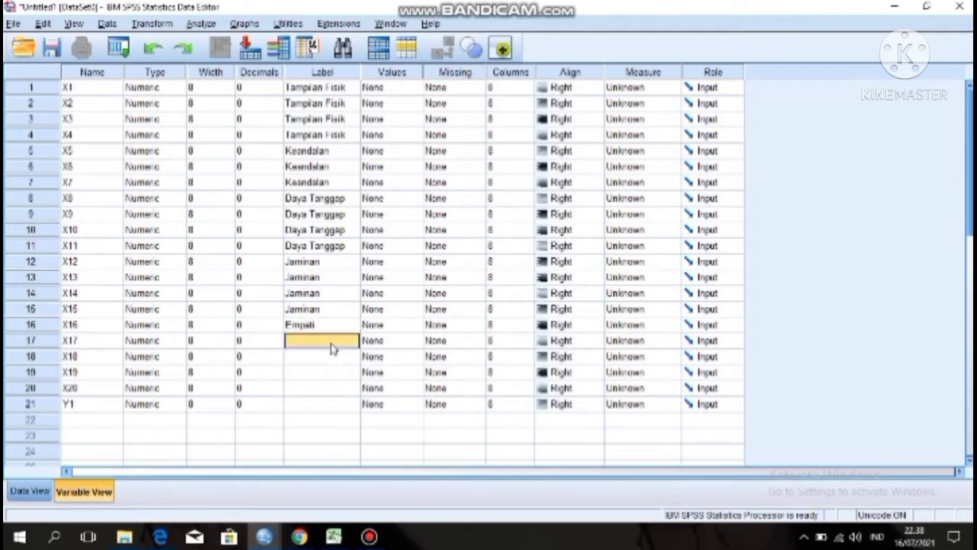
pyautogui.write('Empati')
pyautogui.click(328, 357)
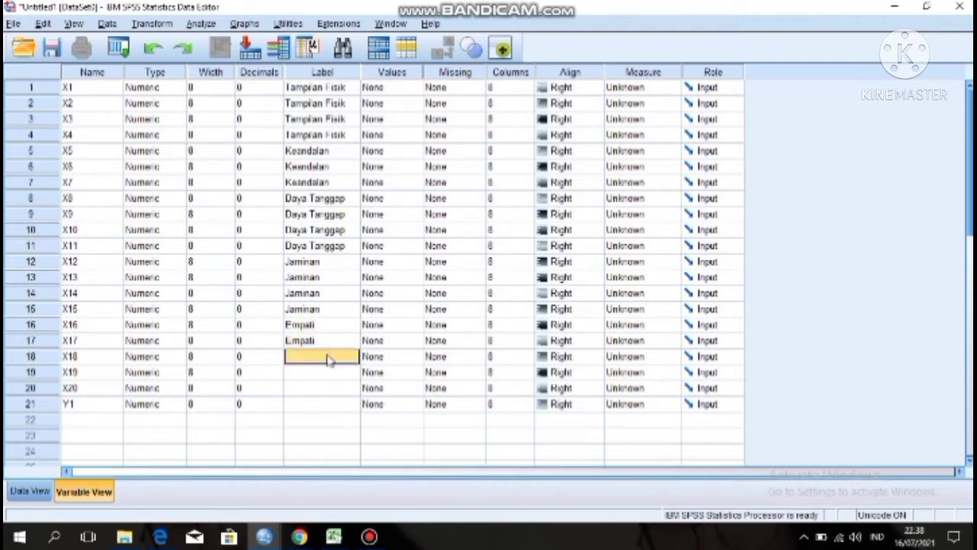
pyautogui.write('Empati')
pyautogui.click(318, 376)
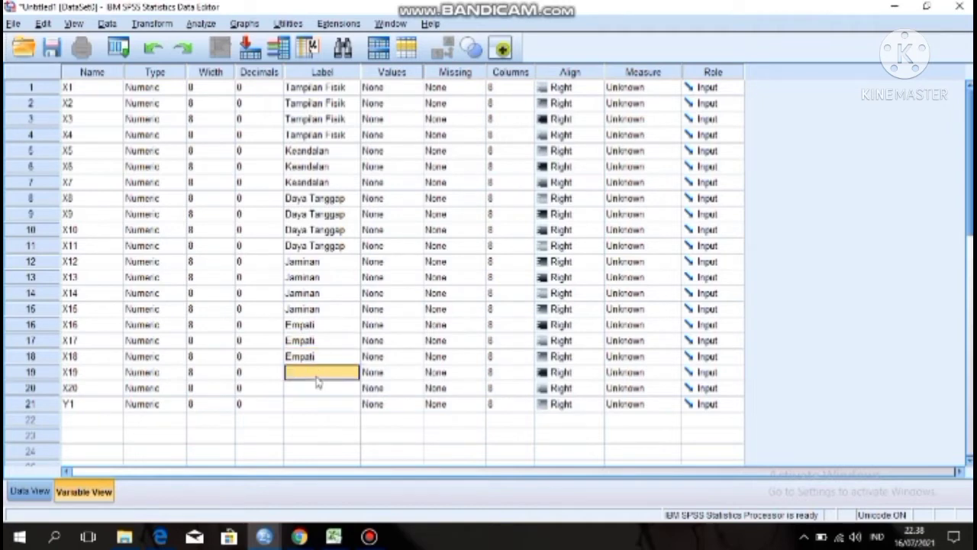
pyautogui.write('Empati')
pyautogui.click(314, 391)
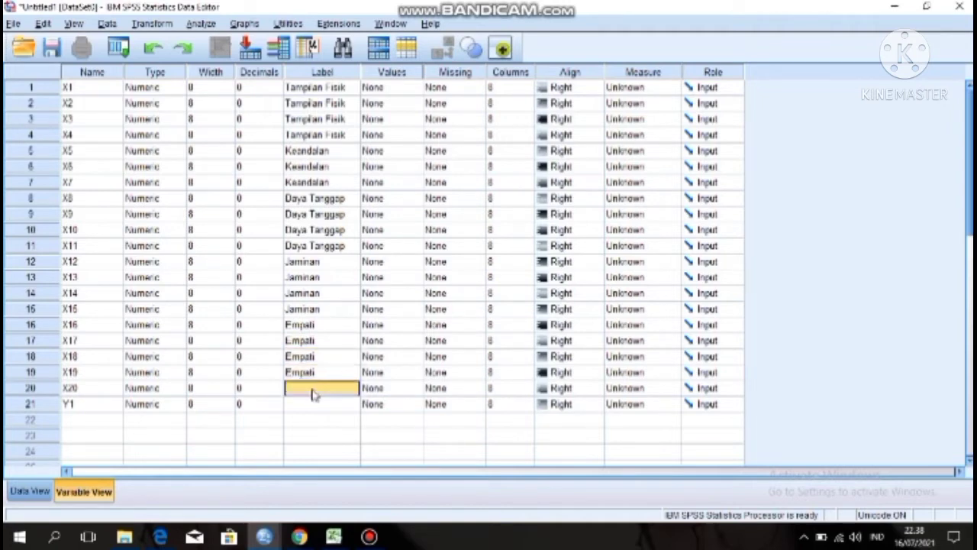
pyautogui.write('Empati')
# Check the Y variable's name in the Excel data sheet, return to SPSS and label variable Y1 "Kepuasan Pelanggan".
pyautogui.click(334, 537)
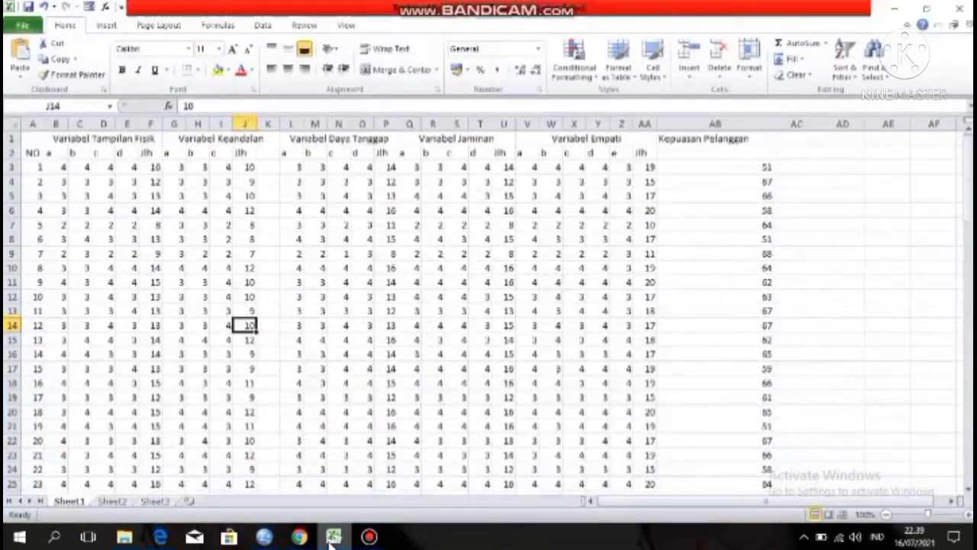
pyautogui.click(333, 538)
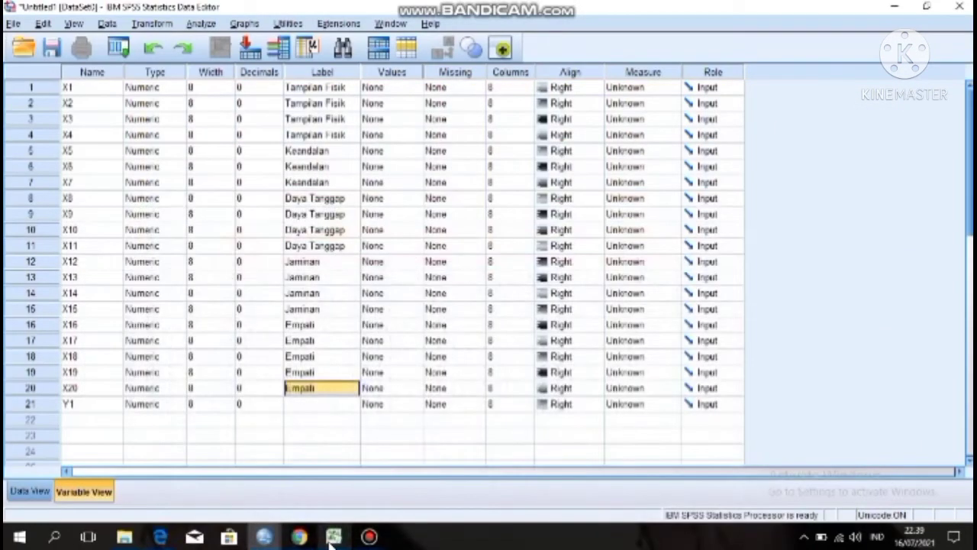
pyautogui.click(300, 405)
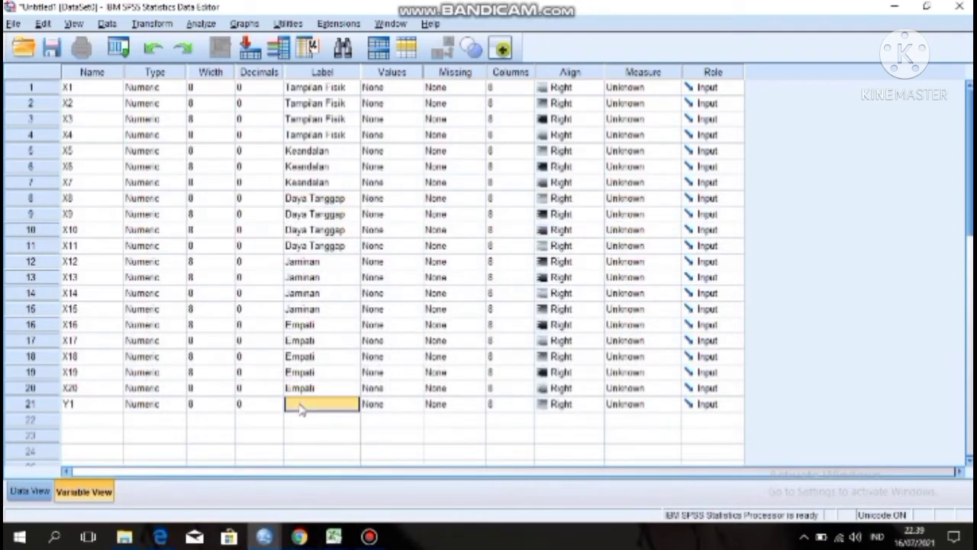
pyautogui.write('K')
pyautogui.write('epuasa')
pyautogui.write('n Pelanggan')
# Open the value labels of variable X1 and add value 5 with the label "Sangat Setuju".
pyautogui.click(410, 89)
pyautogui.click(415, 89)
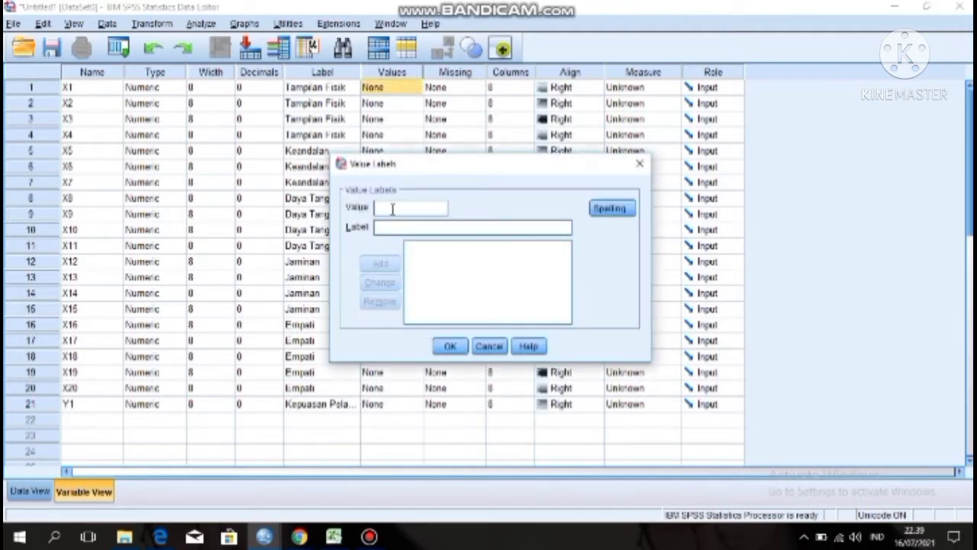
pyautogui.write('5')
pyautogui.write('SAn')
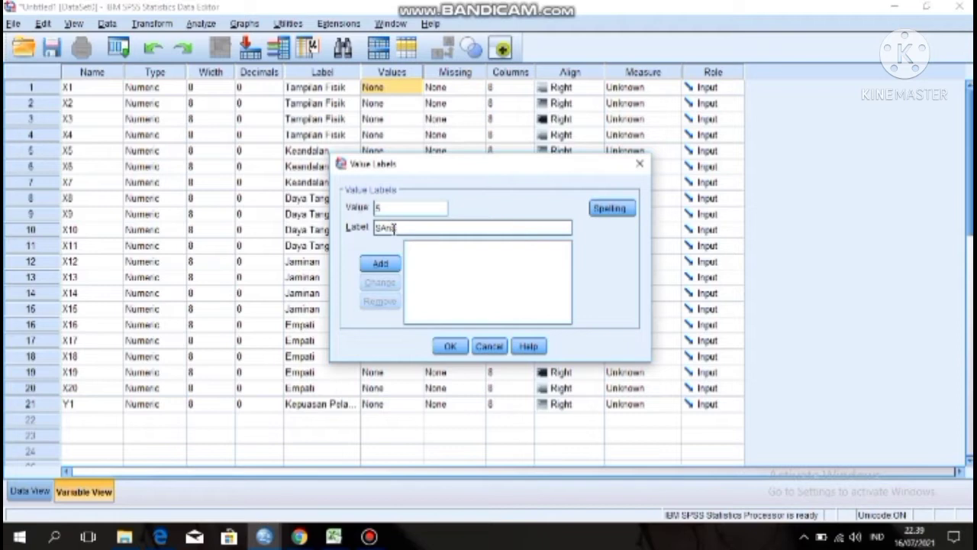
pyautogui.press('BackSpace')
pyautogui.press('BackSpace')
pyautogui.write('angat Setuju')
pyautogui.click(396, 263)
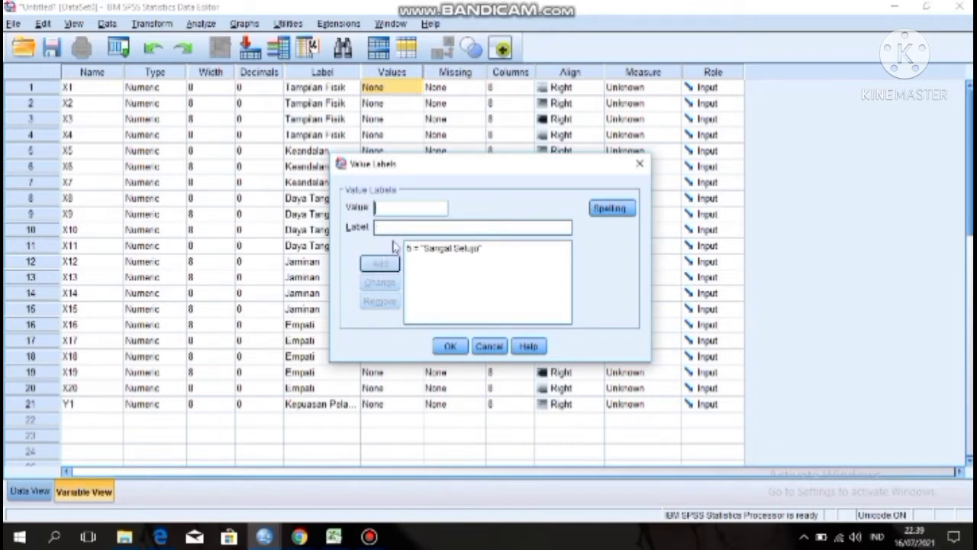
# Add the value label 4 = "Setuju" to variable X1.
pyautogui.click(401, 207)
pyautogui.write('4 = "')
pyautogui.write('Se')
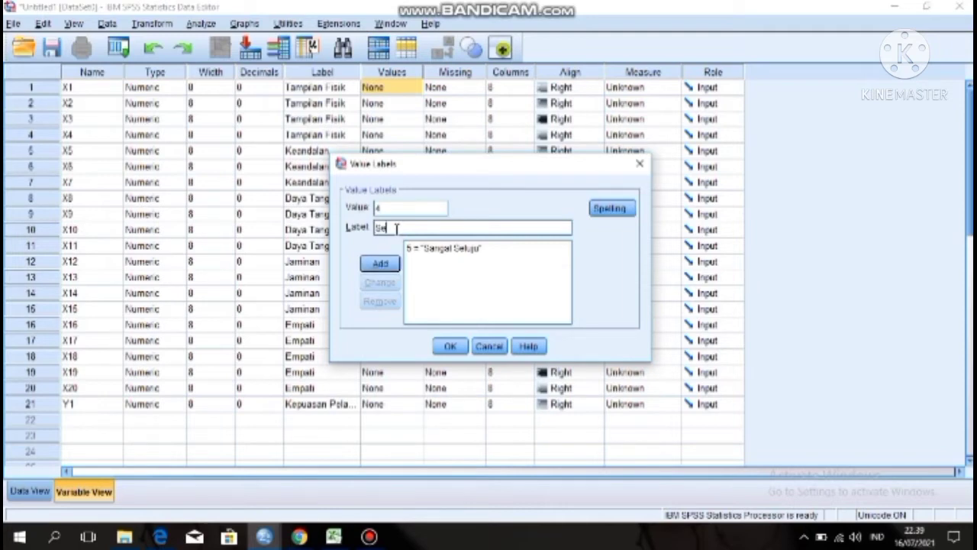
pyautogui.write('tuju')
pyautogui.click(396, 263)
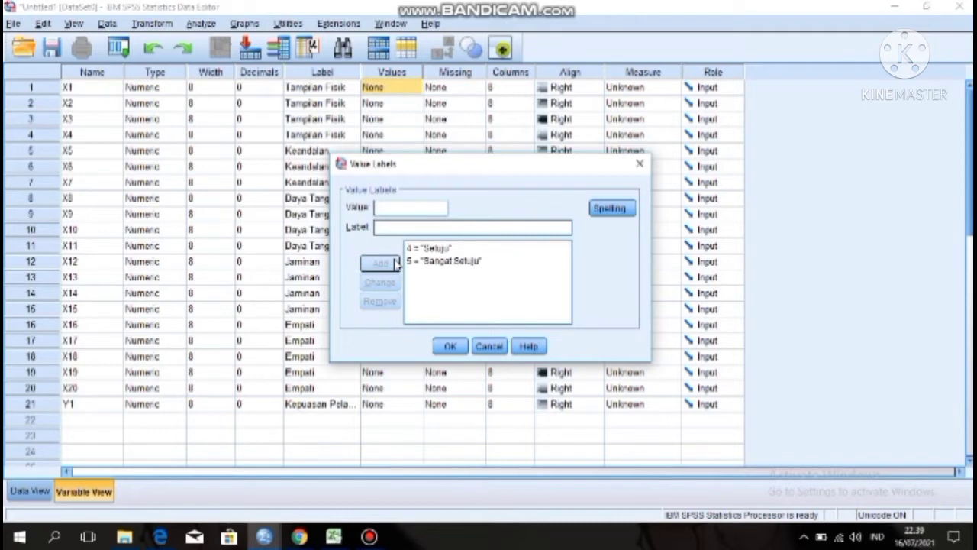
# Add the value label 3 = "Ragu-Ragu" to variable X1.
pyautogui.write('3')
pyautogui.click(398, 226)
pyautogui.write('Rsagu')
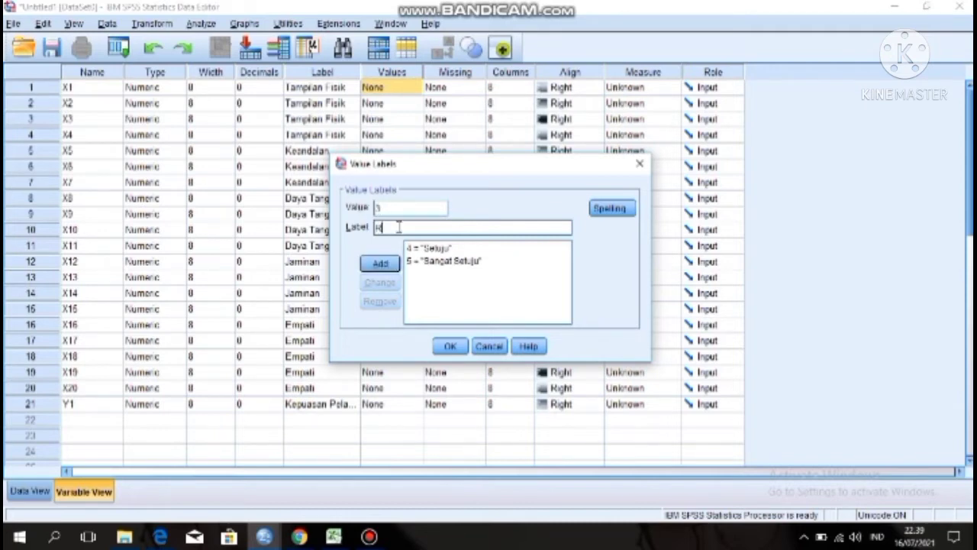
pyautogui.press('BackSpace')
pyautogui.press('BackSpace')
pyautogui.write('-Ragu')
pyautogui.press('Return')
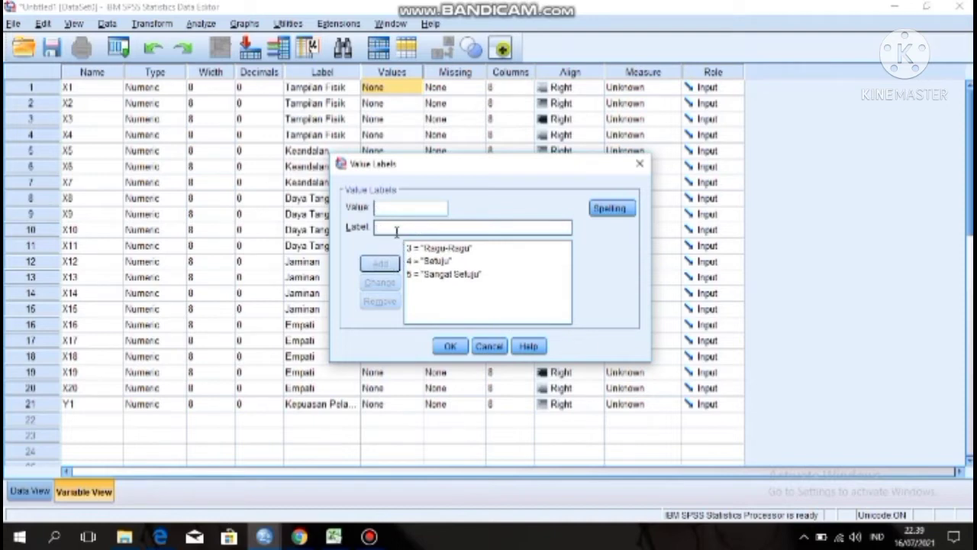
# Add the value label 2 = "Tidak Setuju" to variable X1.
pyautogui.write('2')
pyautogui.click(405, 229)
pyautogui.write('Tid')
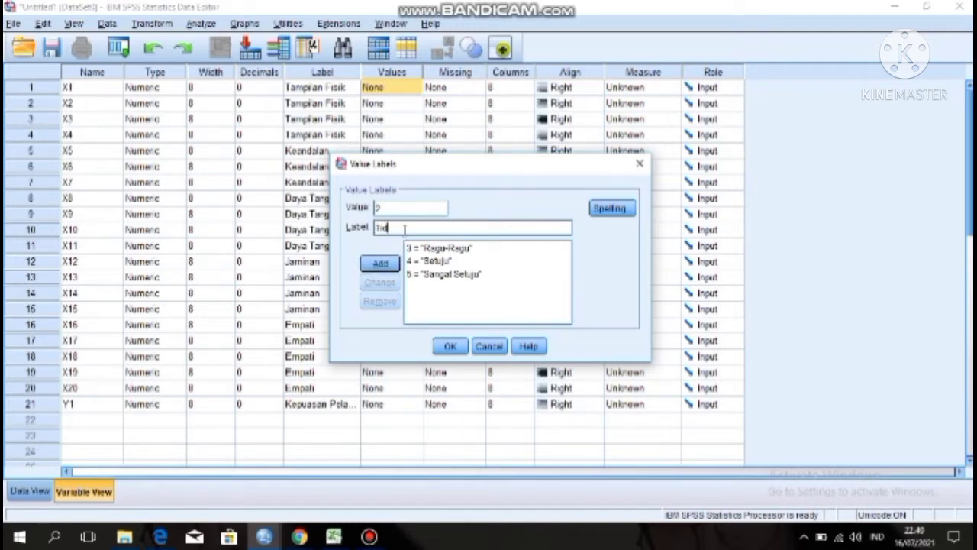
pyautogui.write('ak Setuju')
pyautogui.click(383, 264)
# Add the value label 1 = "Sangat Tidak Setuju" to variable X1.
pyautogui.write('1')
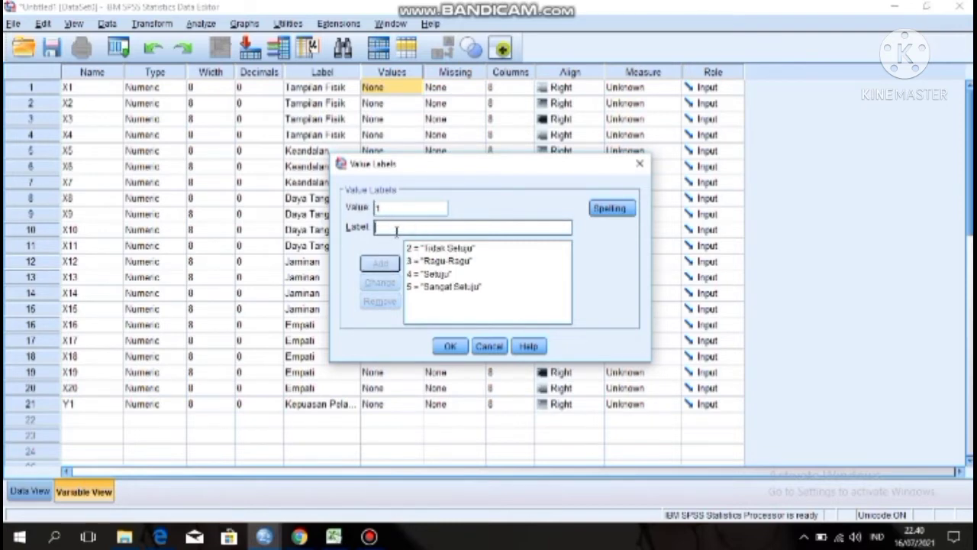
pyautogui.write('Sangat')
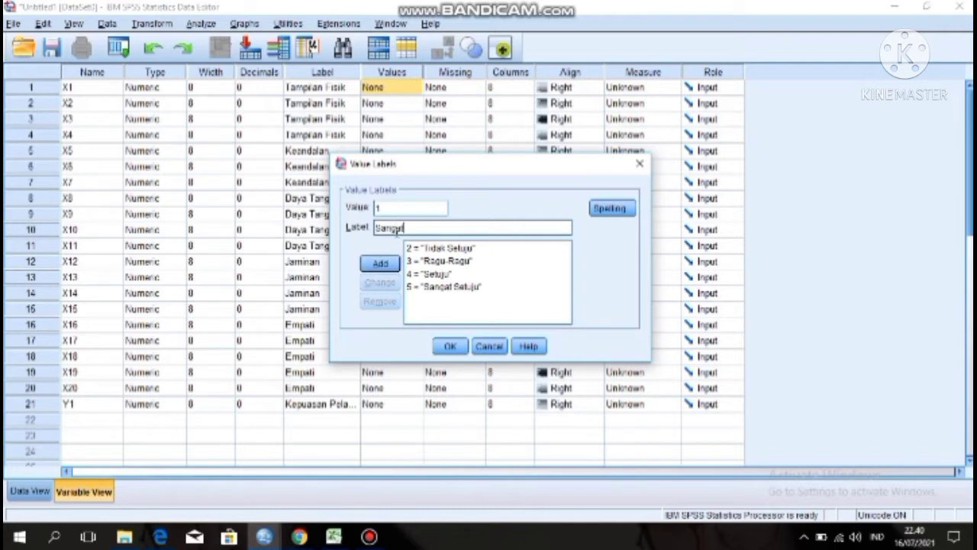
pyautogui.write(' Tidak Setuju')
pyautogui.click(382, 263)
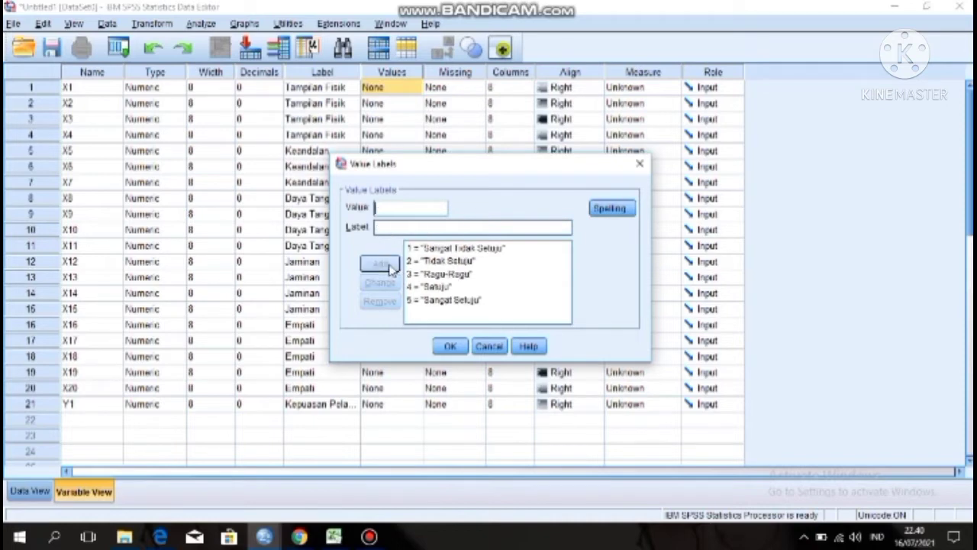
# Accept the value labels of X1 and apply the same set to variables X2 through X20 and Y1.
pyautogui.click(451, 347)
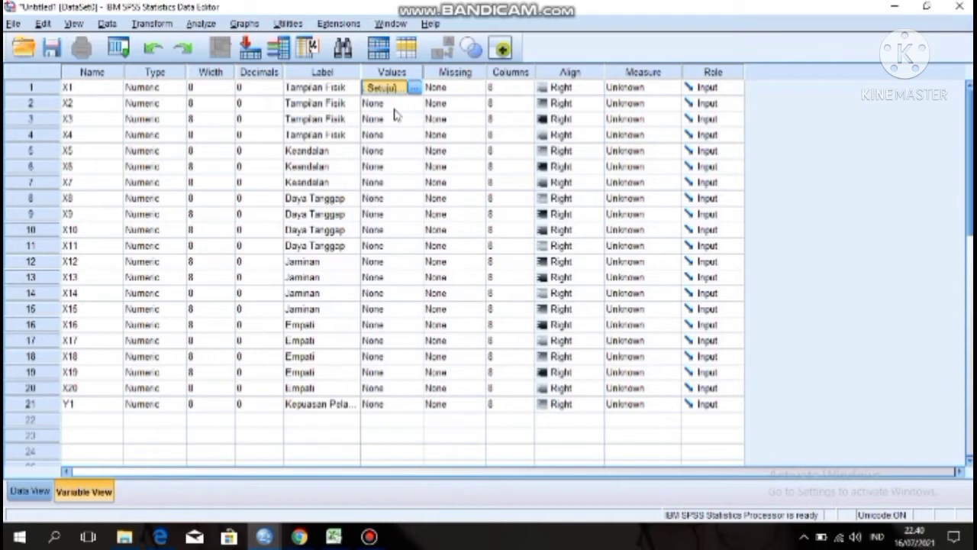
pyautogui.moveTo(397, 104); pyautogui.dragTo(396, 410)
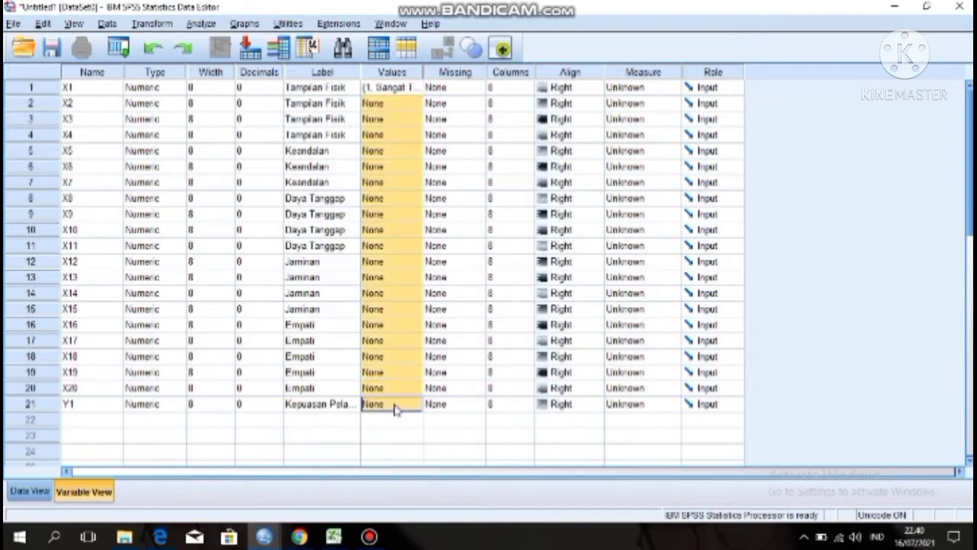
pyautogui.hotkey('ctrl', 'v')
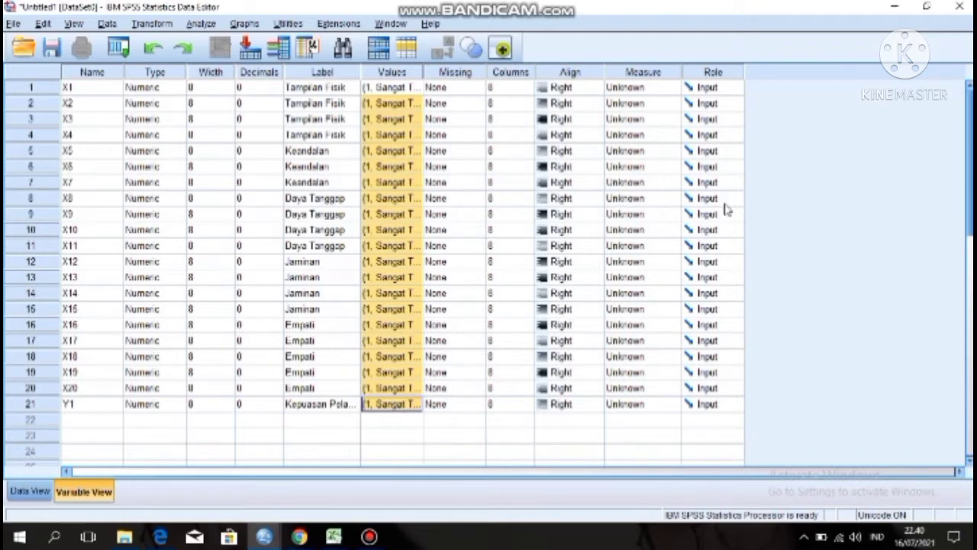
# Set the measurement level of the Tampilan Fisik variables X1 through X4 to Scale.
pyautogui.click(643, 90)
pyautogui.click(643, 103)
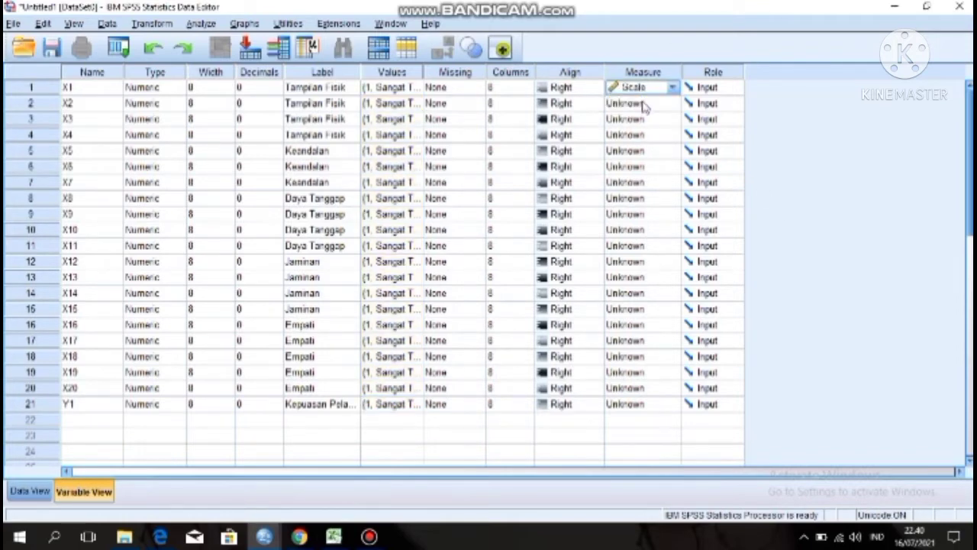
pyautogui.click(644, 105)
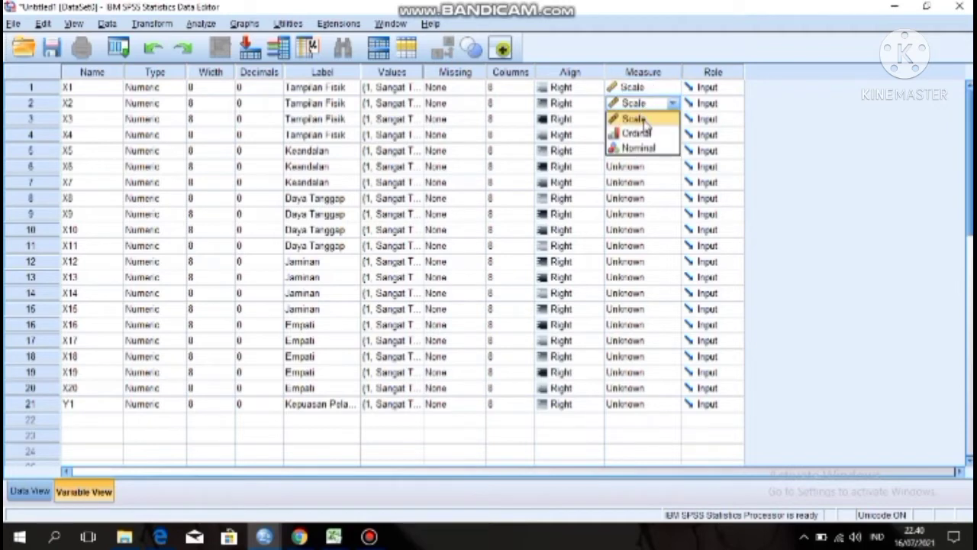
pyautogui.click(645, 119)
pyautogui.click(645, 120)
pyautogui.click(646, 135)
pyautogui.click(645, 135)
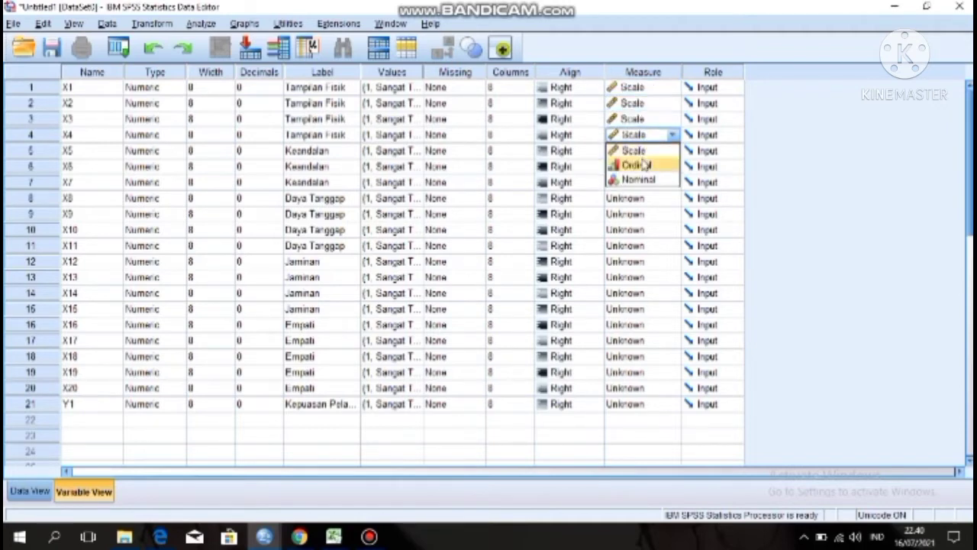
pyautogui.click(641, 152)
# Set the measurement level of the Keandalan variables X5, X6 and X7 to Scale.
pyautogui.click(642, 152)
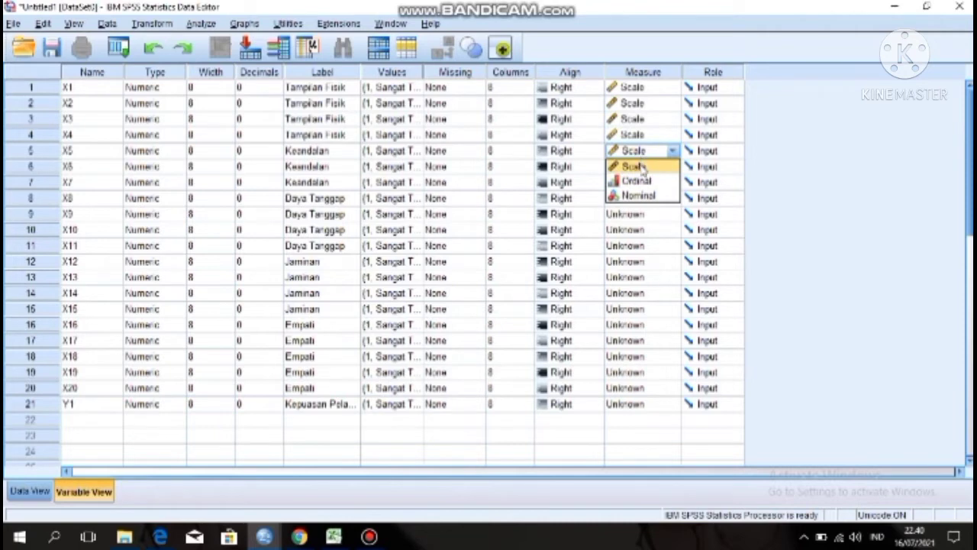
pyautogui.click(643, 167)
pyautogui.click(643, 167)
pyautogui.click(640, 183)
pyautogui.click(640, 184)
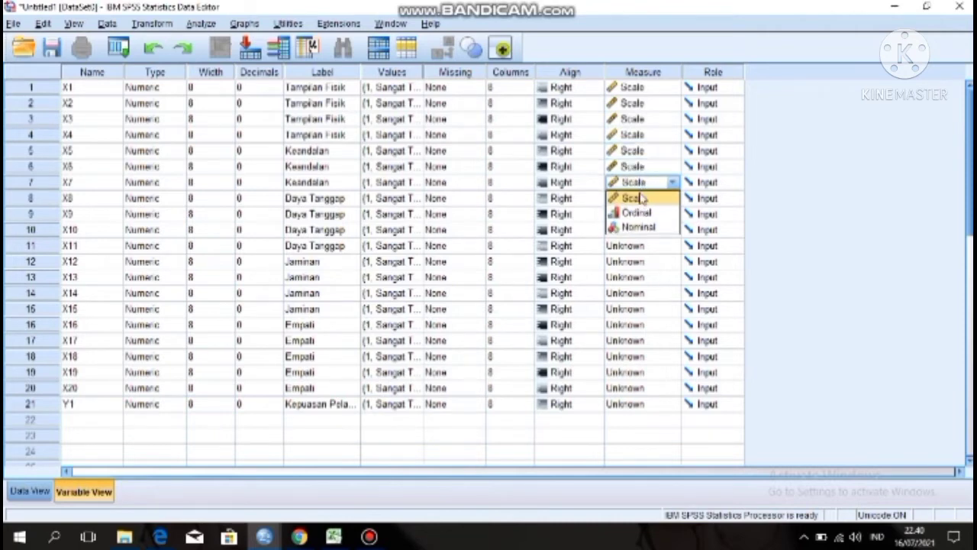
pyautogui.click(641, 198)
# Set the measurement level of the Daya Tanggap variables X8 through X11 to Scale.
pyautogui.click(641, 198)
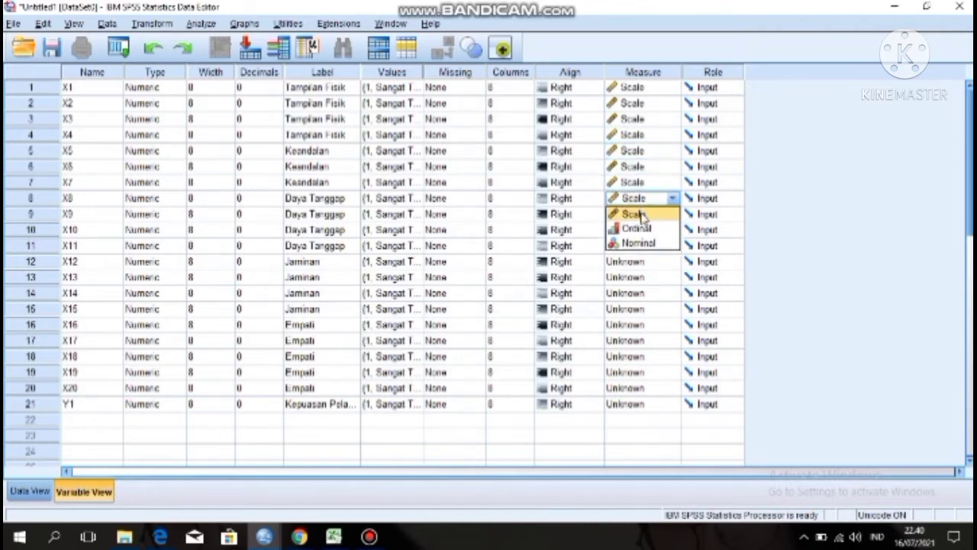
pyautogui.click(642, 215)
pyautogui.click(641, 215)
pyautogui.click(641, 231)
pyautogui.click(641, 231)
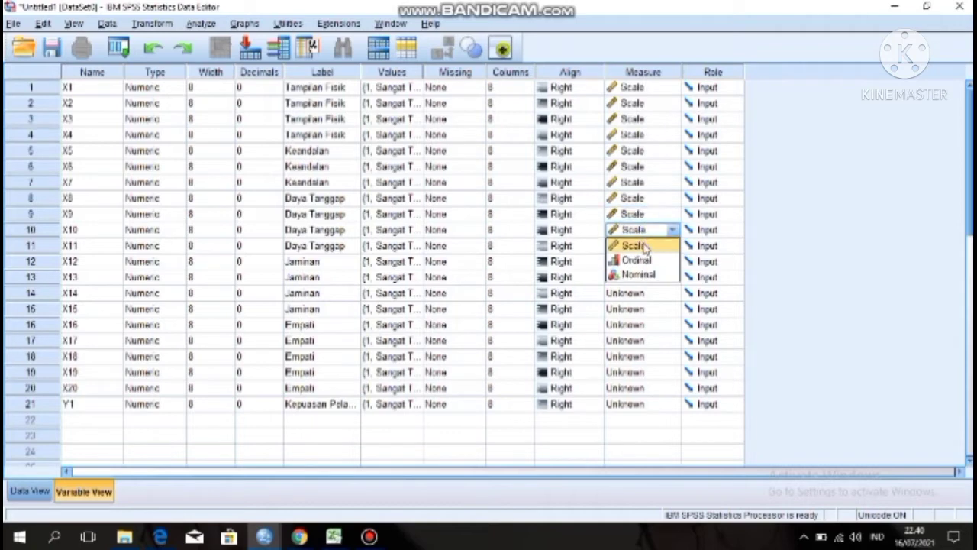
pyautogui.click(645, 246)
pyautogui.click(645, 246)
pyautogui.click(643, 262)
# Set the measurement level of the Jaminan variables X12 through X15 to Scale.
pyautogui.click(644, 262)
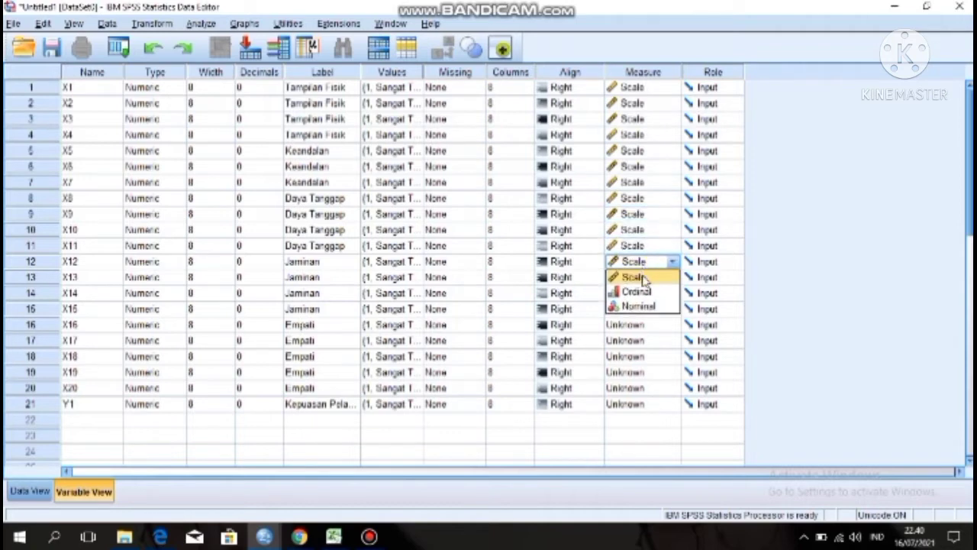
pyautogui.click(645, 277)
pyautogui.click(645, 277)
pyautogui.click(644, 294)
pyautogui.click(643, 294)
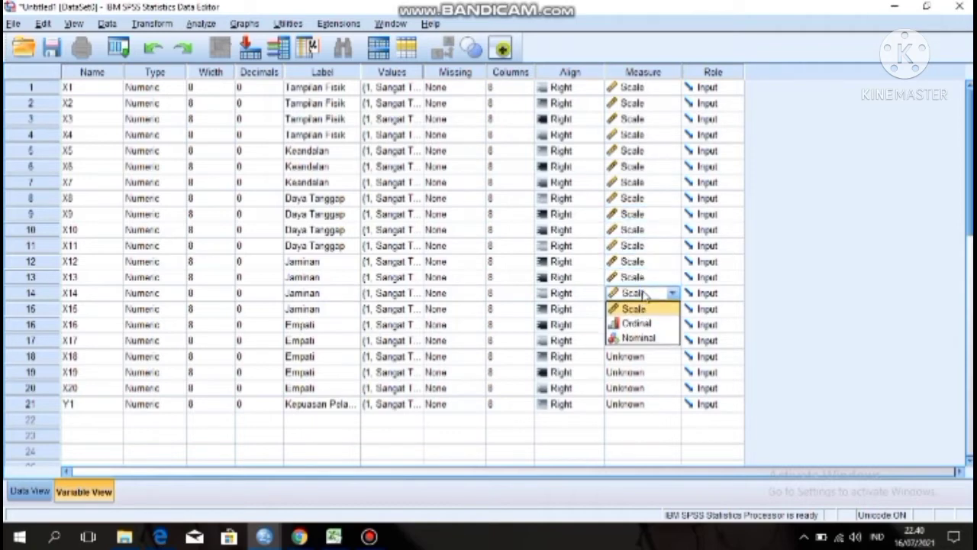
pyautogui.click(641, 310)
pyautogui.click(641, 309)
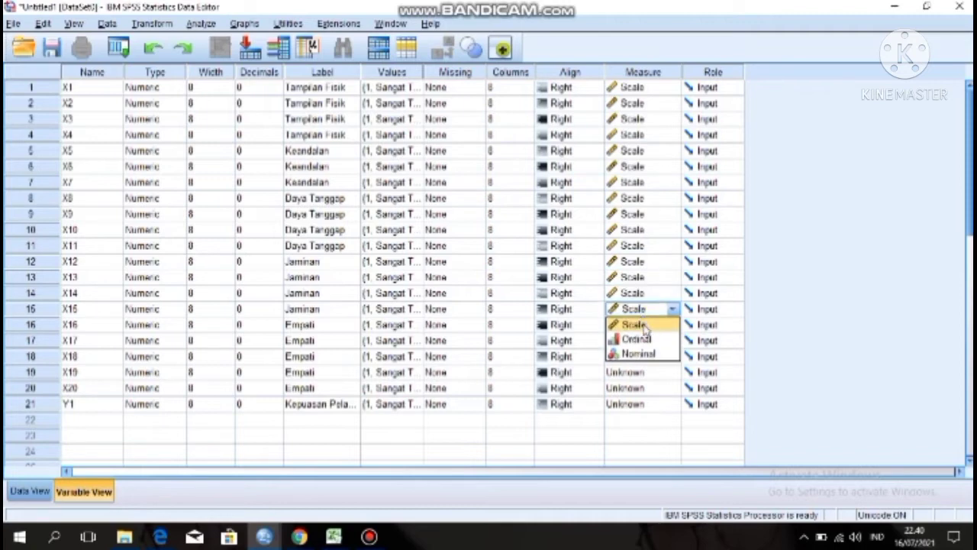
pyautogui.click(645, 324)
# Set the measurement level of the Empati variables X16 through X20 to Scale.
pyautogui.click(645, 325)
pyautogui.click(639, 341)
pyautogui.click(639, 341)
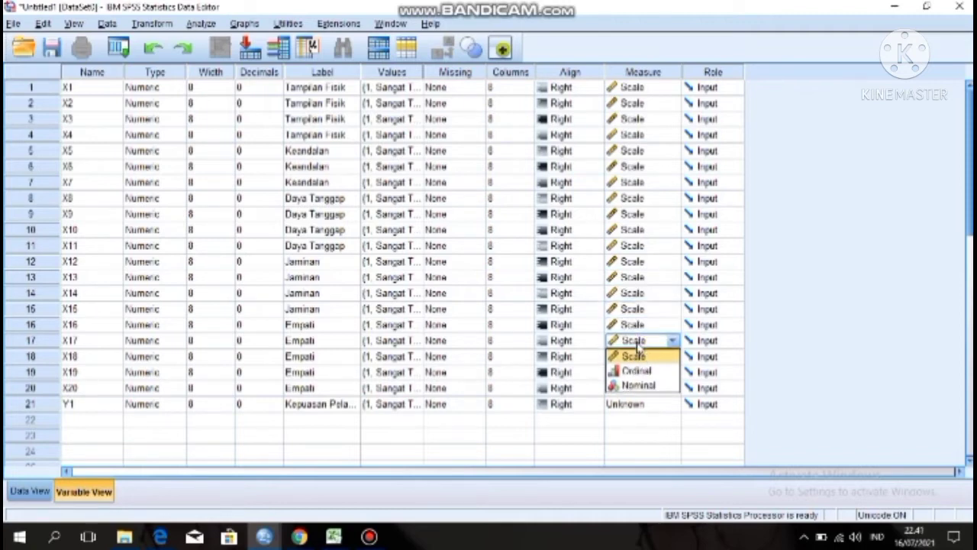
pyautogui.click(636, 359)
pyautogui.click(635, 359)
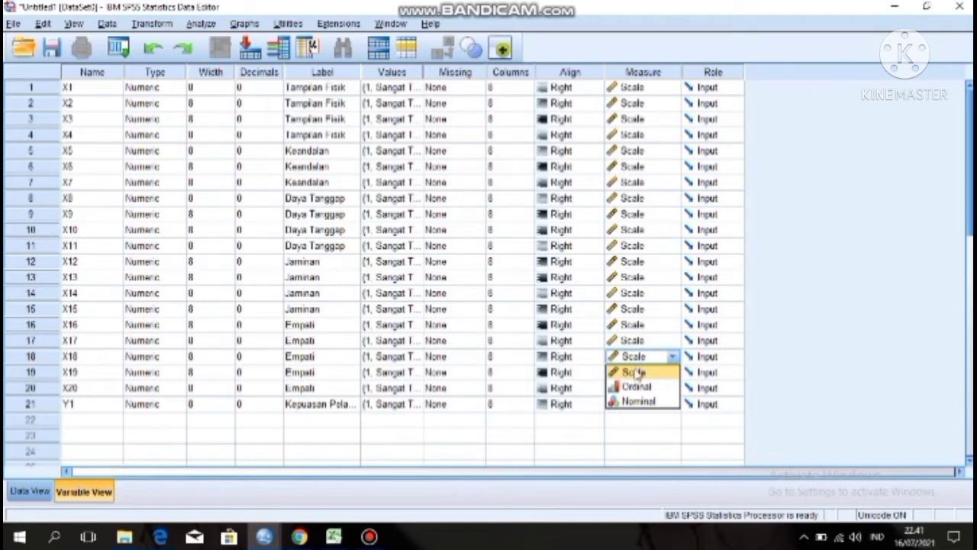
pyautogui.click(636, 372)
pyautogui.click(636, 372)
pyautogui.click(638, 388)
pyautogui.click(638, 388)
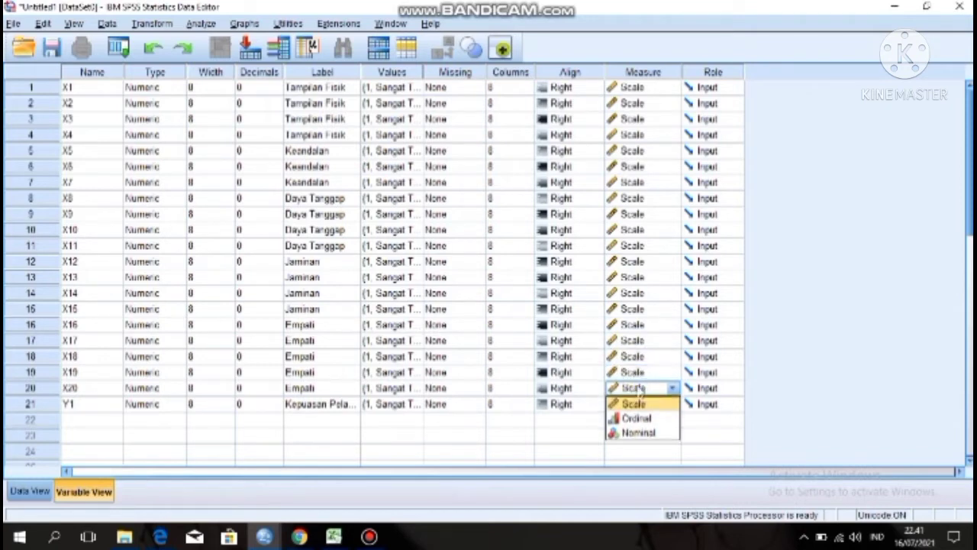
pyautogui.click(640, 404)
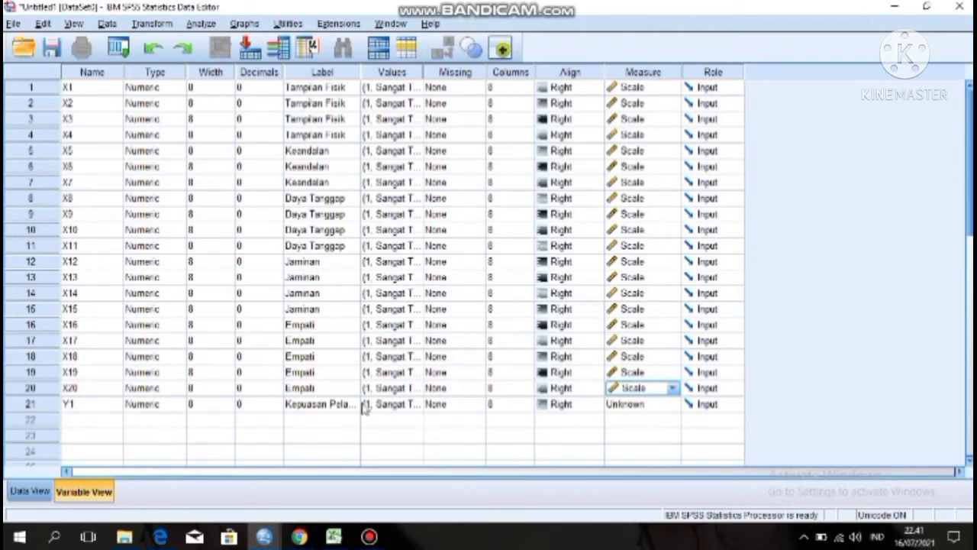
# Show the dataset's data grid, switch to Excel and copy the Tampilan Fisik item scores in cells B3:E99.
pyautogui.click(28, 494)
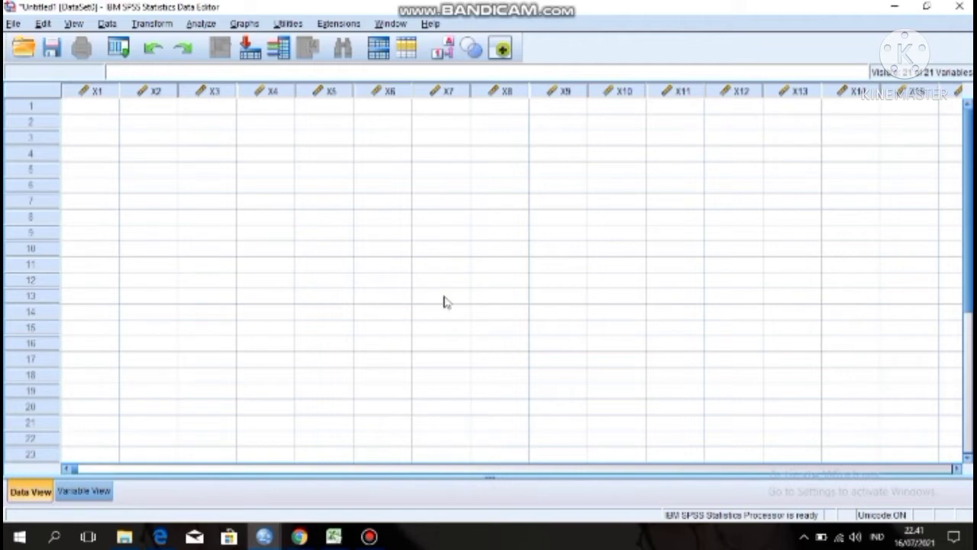
pyautogui.click(333, 538)
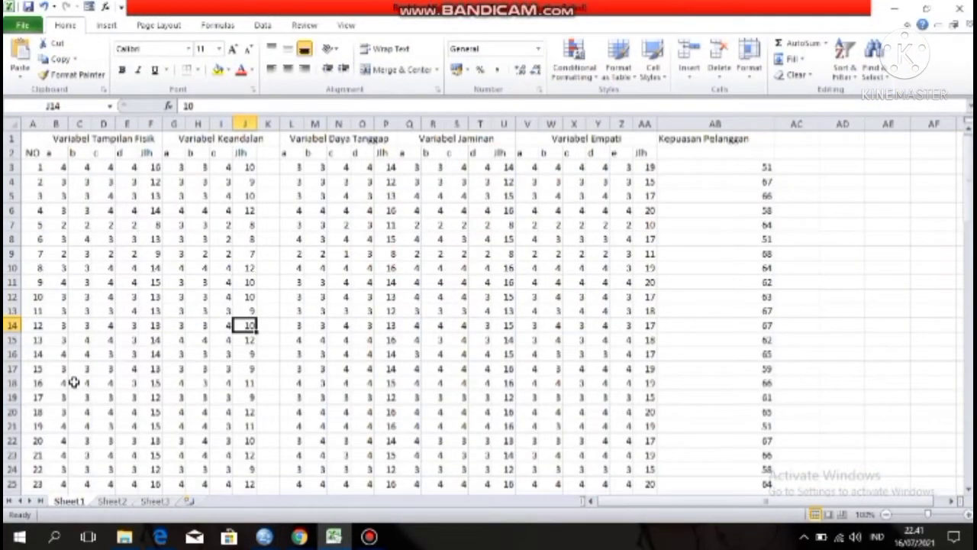
pyautogui.click(65, 169)
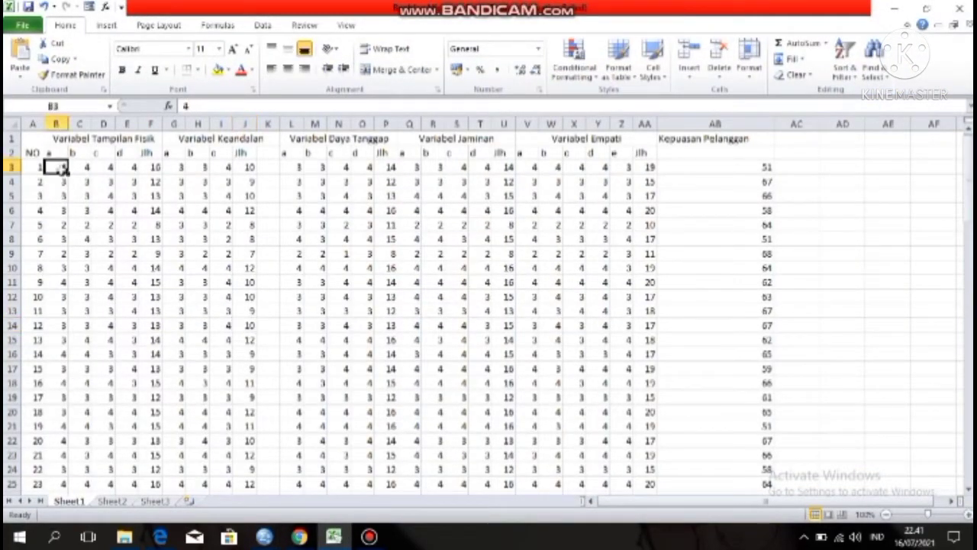
pyautogui.moveTo(64, 169); pyautogui.dragTo(124, 469)
pyautogui.hotkey('ctrl', 'c')
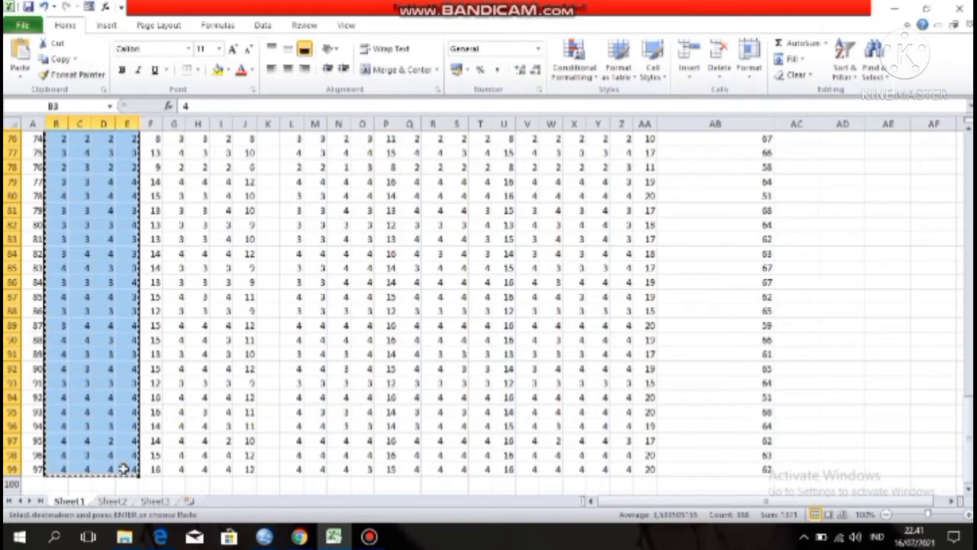
# Return to the SPSS data grid, paste the copied scores into rows 1 to 39 of X1 through X4 and check the pasted rows.
pyautogui.click(265, 537)
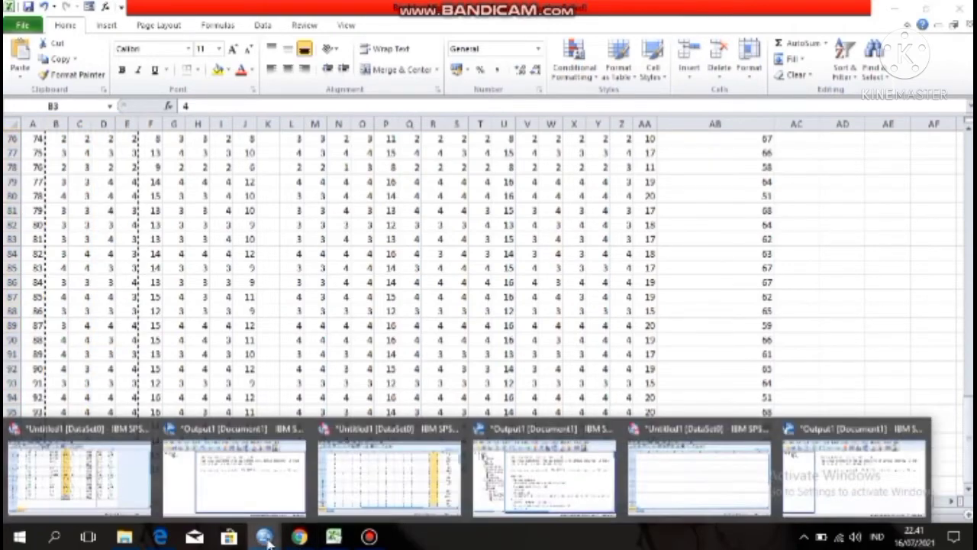
pyautogui.click(336, 537)
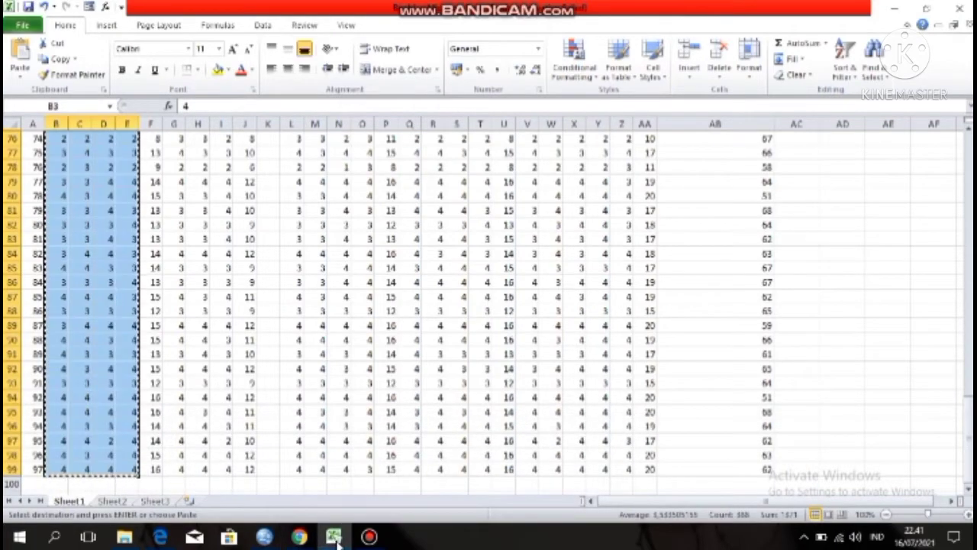
pyautogui.click(335, 537)
pyautogui.moveTo(90, 106); pyautogui.dragTo(276, 454)
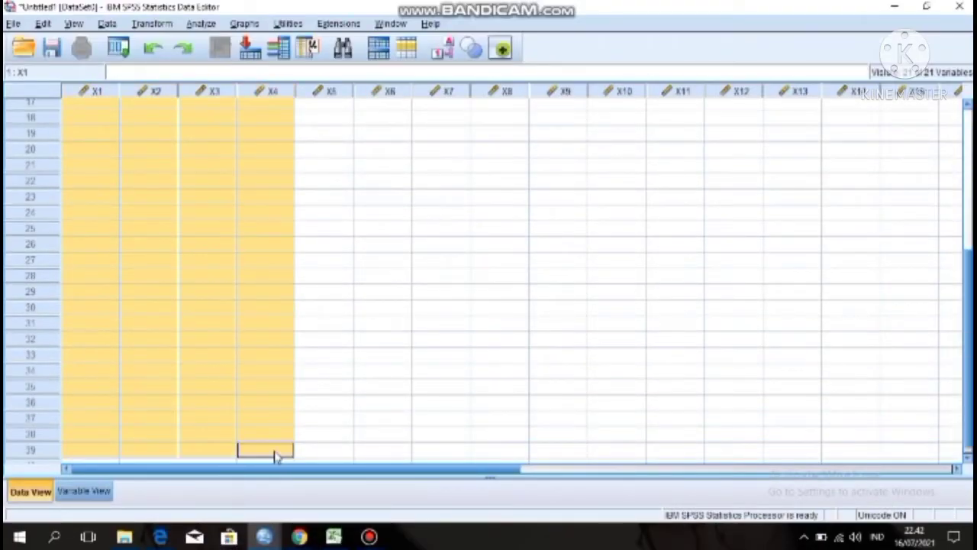
pyautogui.hotkey('ctrl', 'v')
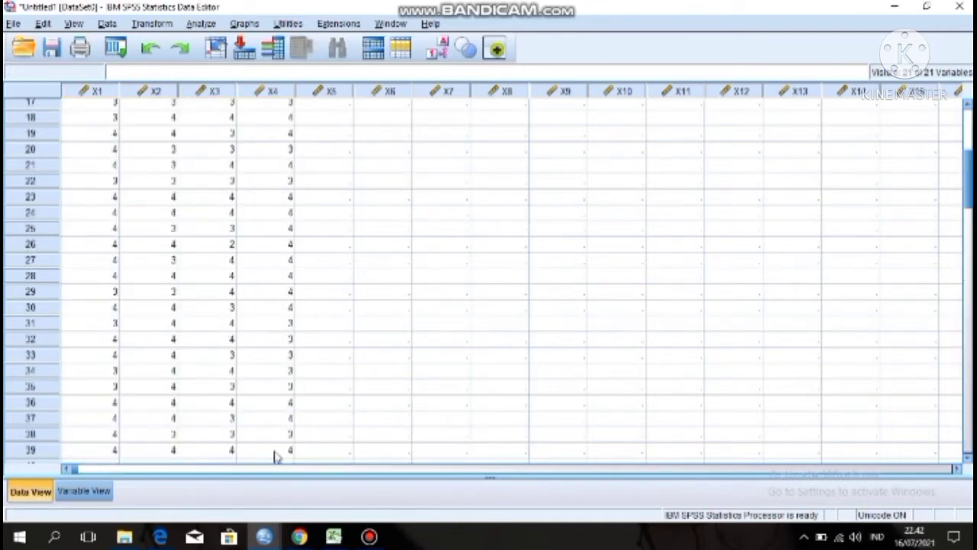
pyautogui.scroll(-18, 277, 456)
pyautogui.scroll(18, 277, 456)
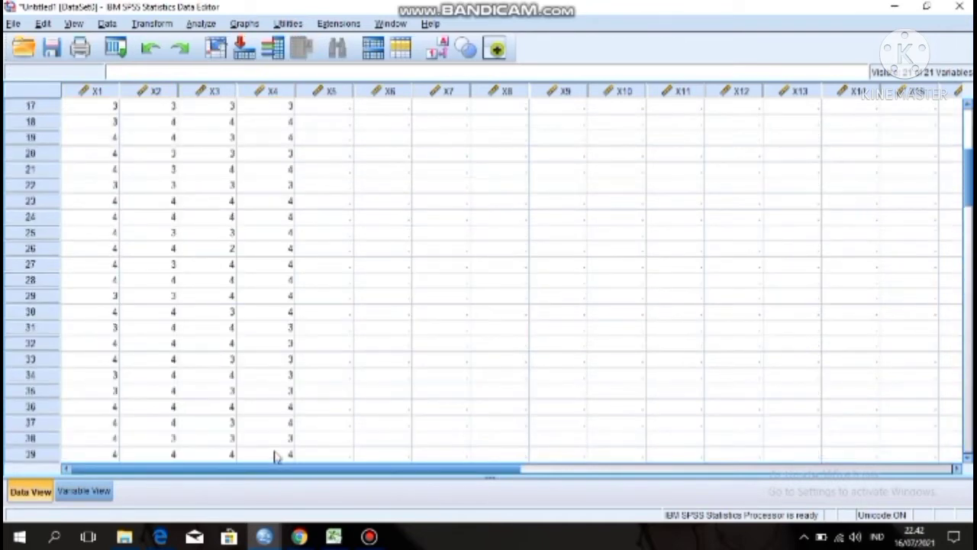
pyautogui.scroll(-2, 277, 456)
pyautogui.scroll(-1, 276, 456)
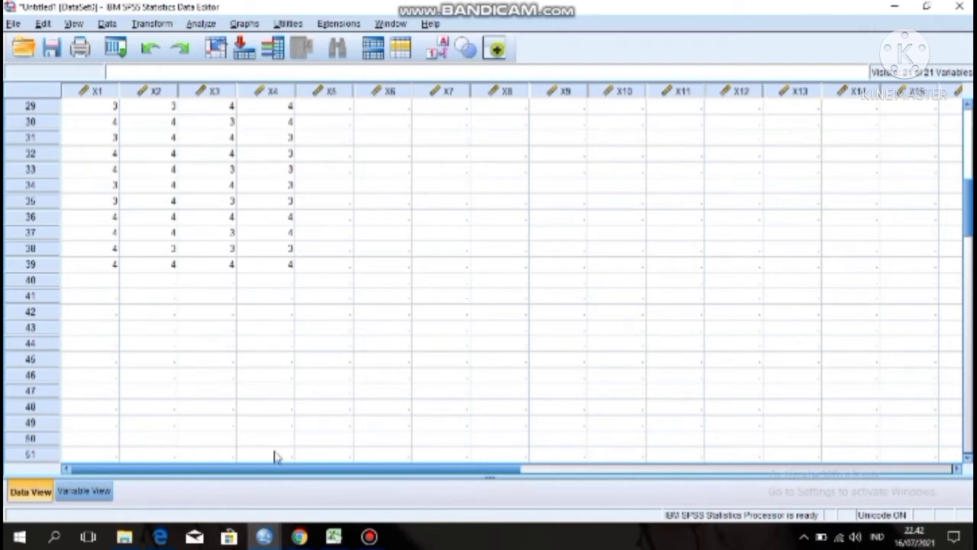
# Switch to Excel and copy the remaining Tampilan Fisik item scores, respondents 40 to 97, in cells B42:E99.
pyautogui.scroll(-3, 275, 456)
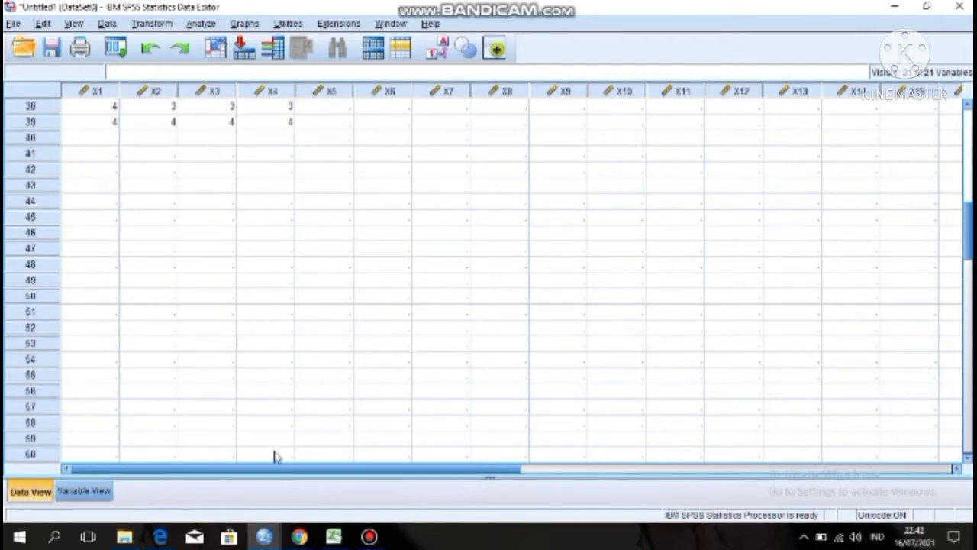
pyautogui.click(334, 537)
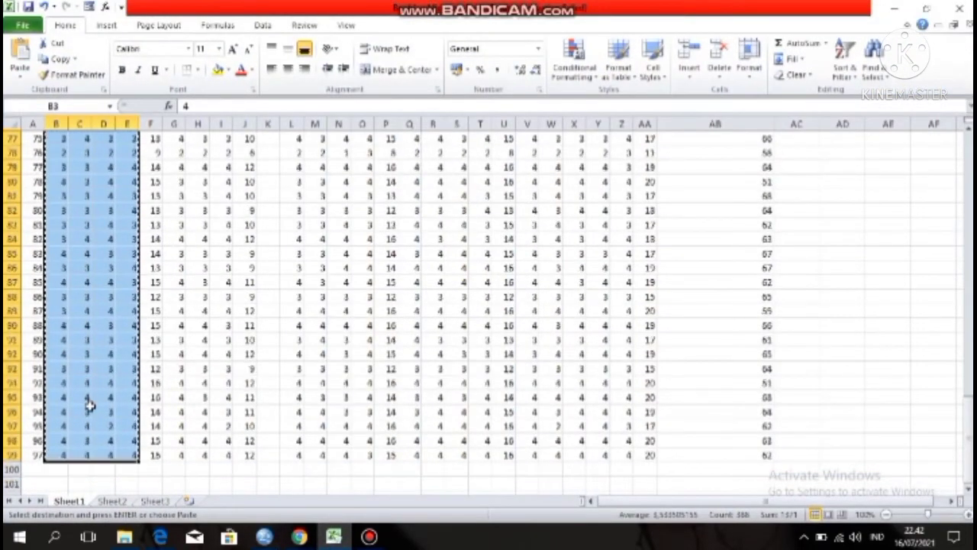
pyautogui.scroll(12, 89, 404)
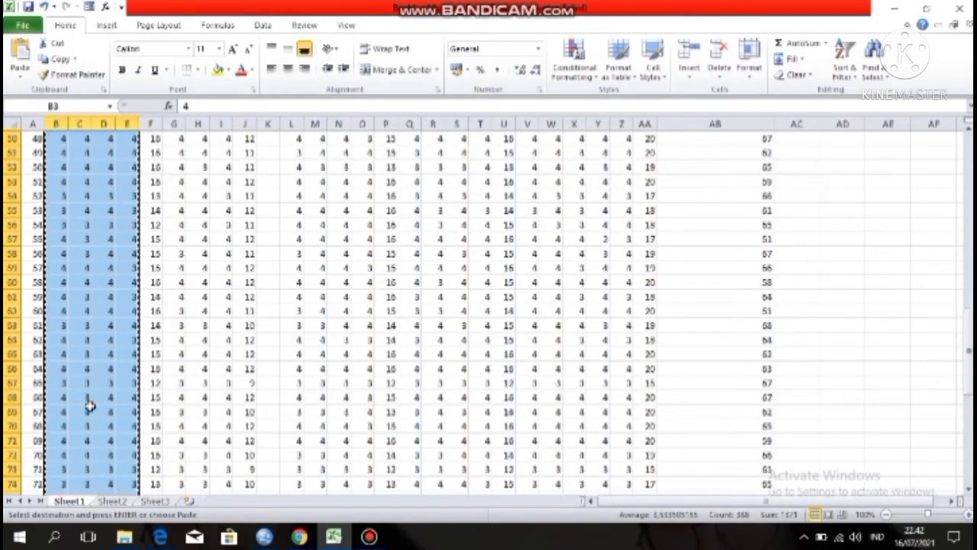
pyautogui.scroll(2, 89, 405)
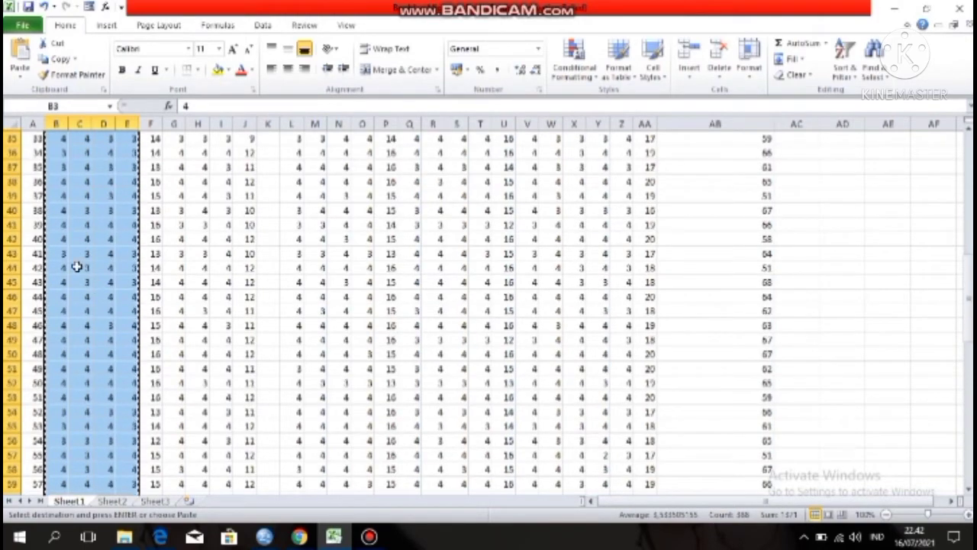
pyautogui.click(61, 242)
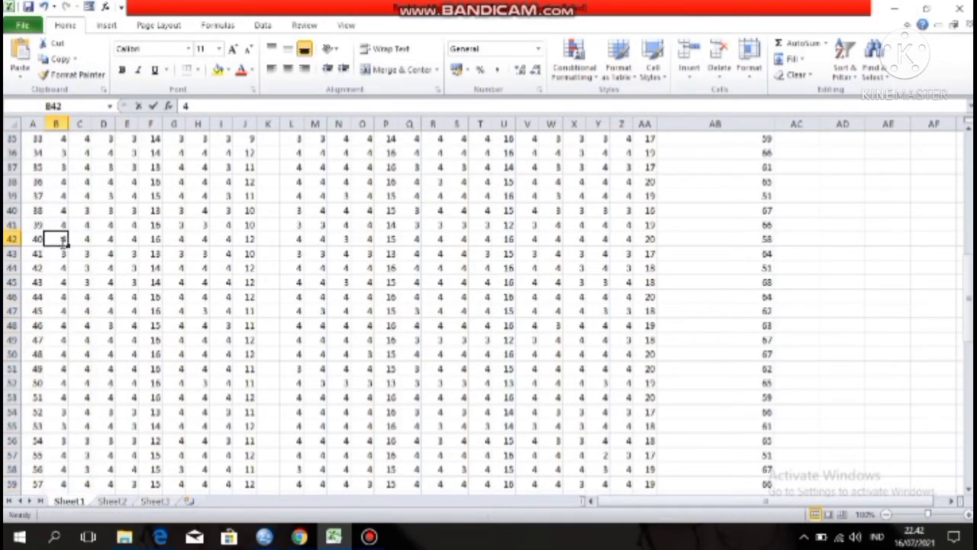
pyautogui.click(87, 241)
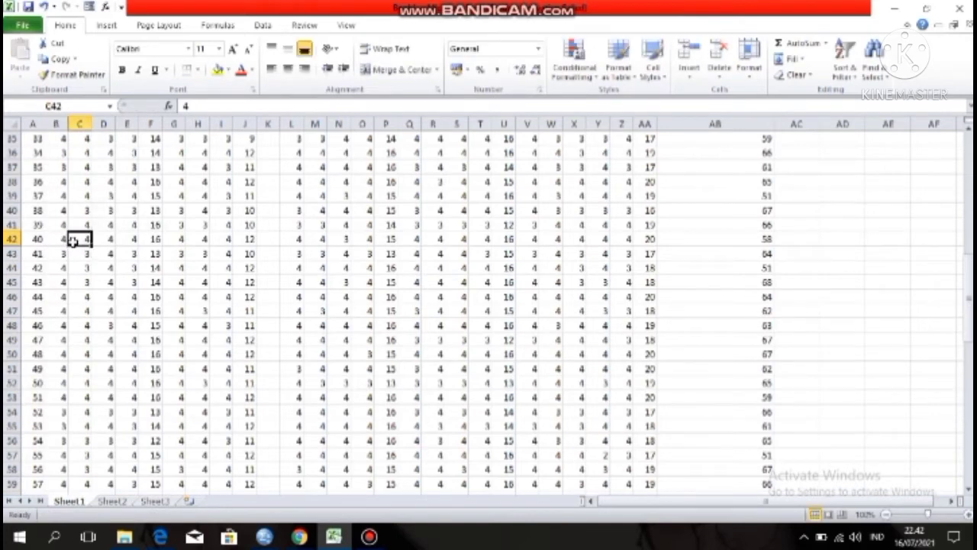
pyautogui.moveTo(61, 239); pyautogui.dragTo(120, 470)
pyautogui.hotkey('ctrl', 'c')
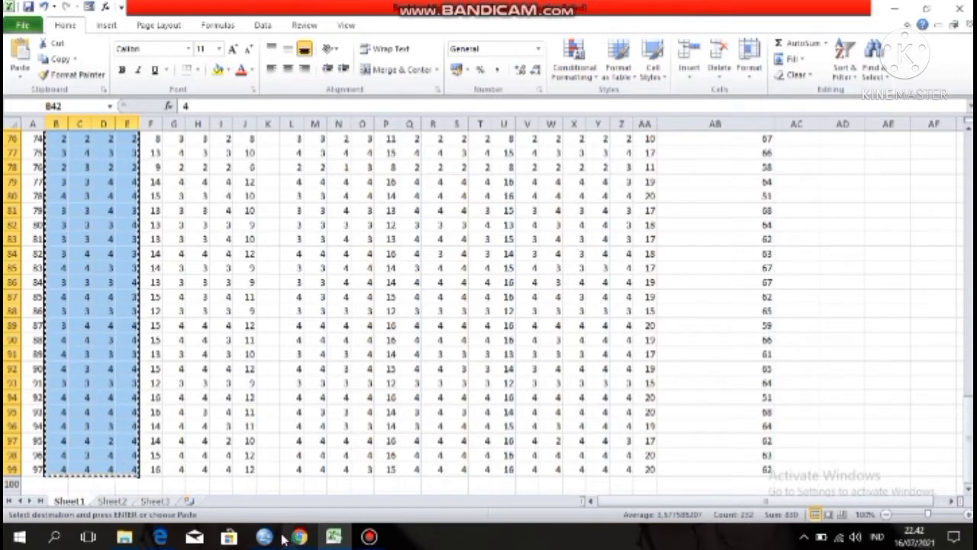
# Return to the SPSS data grid and paste the copied Tampilan Fisik scores into rows 40 to 97 of X1 through X4.
pyautogui.click(334, 536)
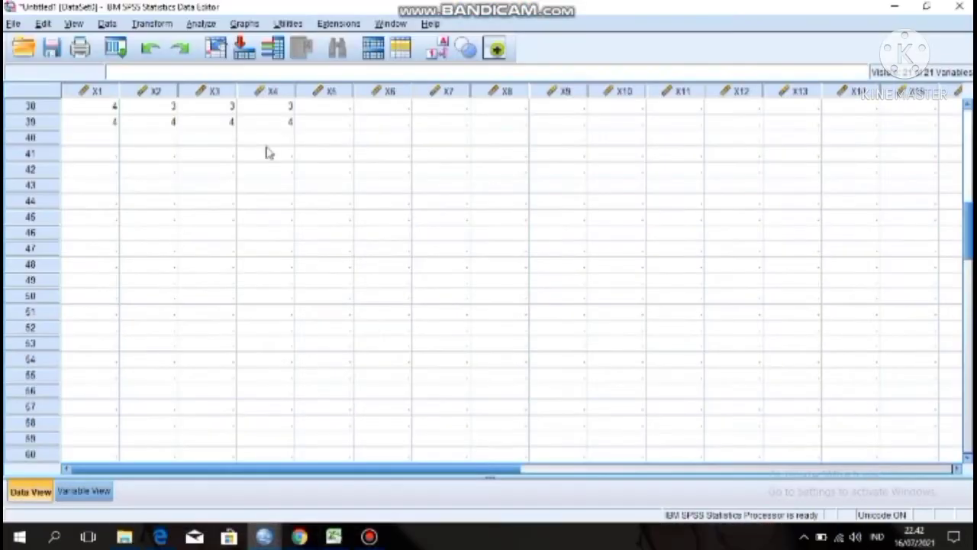
pyautogui.moveTo(116, 143); pyautogui.dragTo(279, 478)
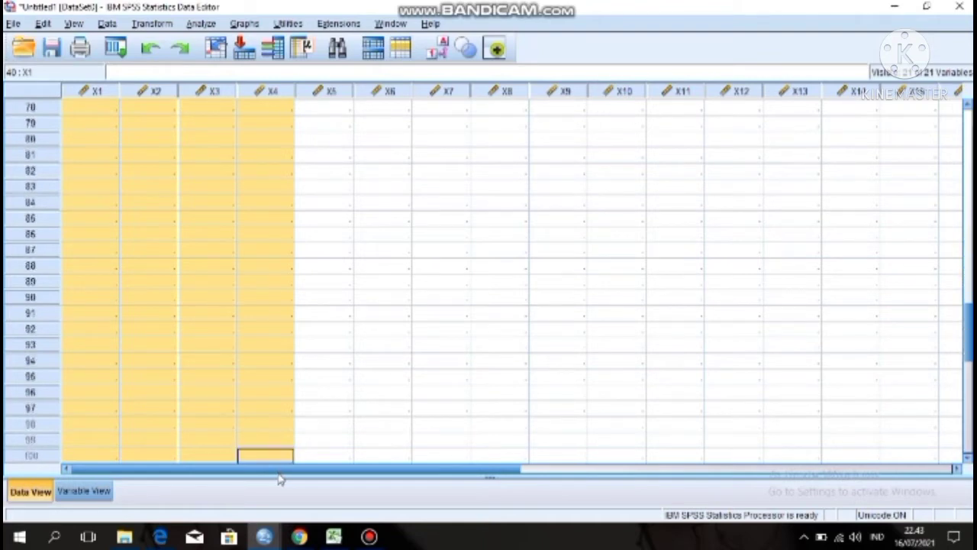
pyautogui.moveTo(280, 479); pyautogui.dragTo(273, 372)
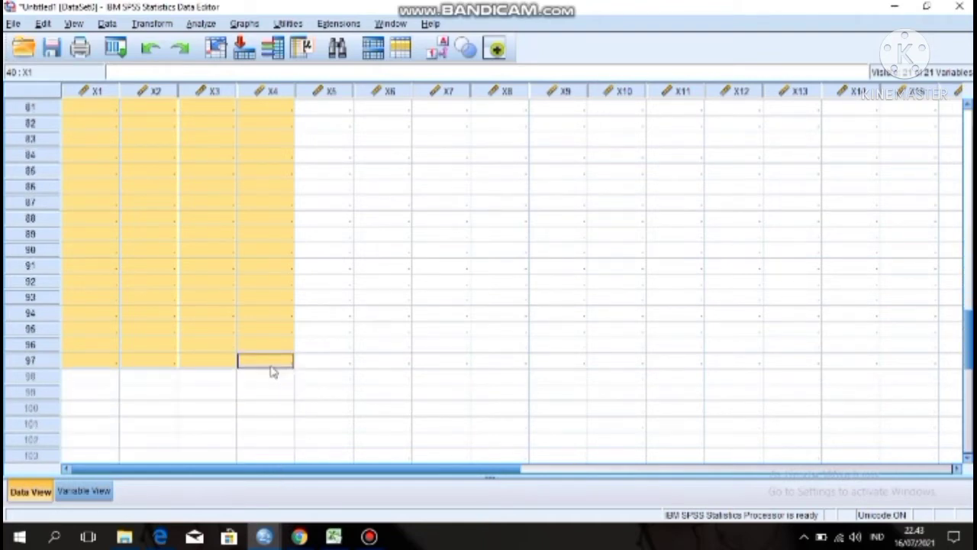
pyautogui.hotkey('ctrl', 'v')
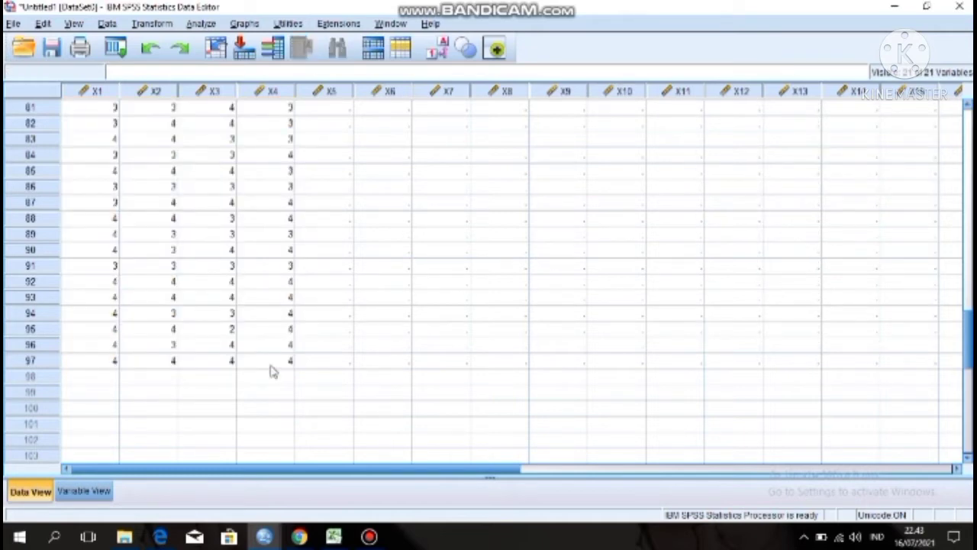
# Switch to Excel and copy the Keandalan item scores in cells G3:I99, without the jlh column.
pyautogui.click(334, 537)
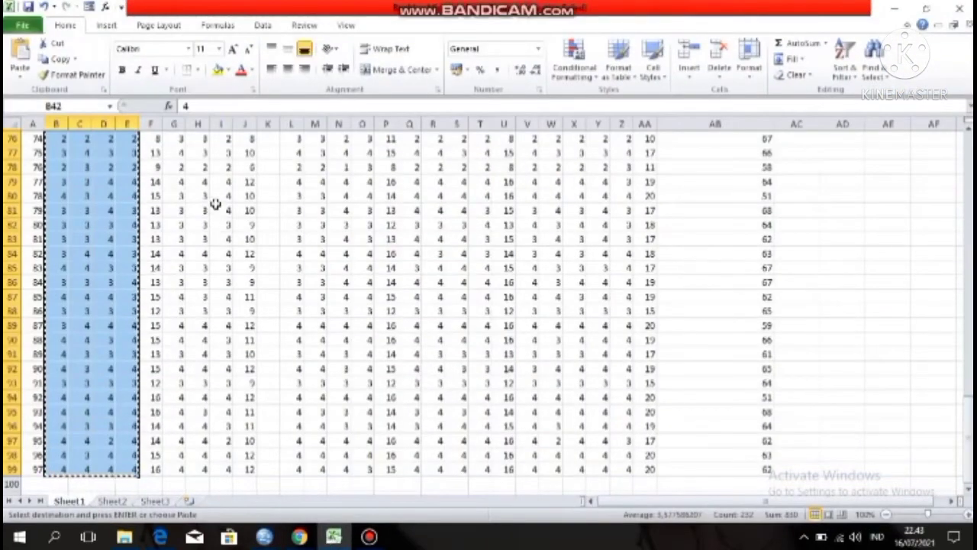
pyautogui.scroll(19, 206, 198)
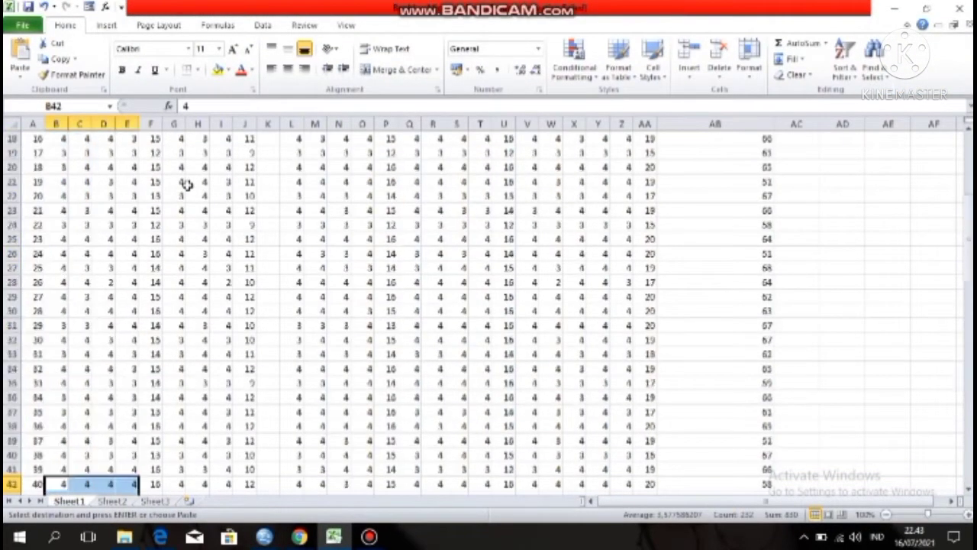
pyautogui.scroll(6, 188, 185)
pyautogui.click(197, 196)
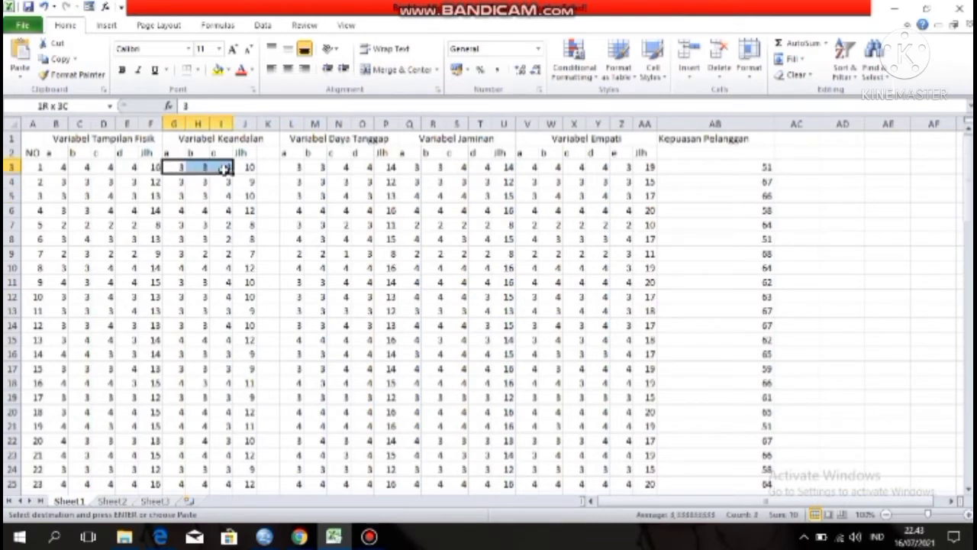
pyautogui.moveTo(223, 168); pyautogui.dragTo(233, 313)
pyautogui.hotkey('ctrl', 'c')
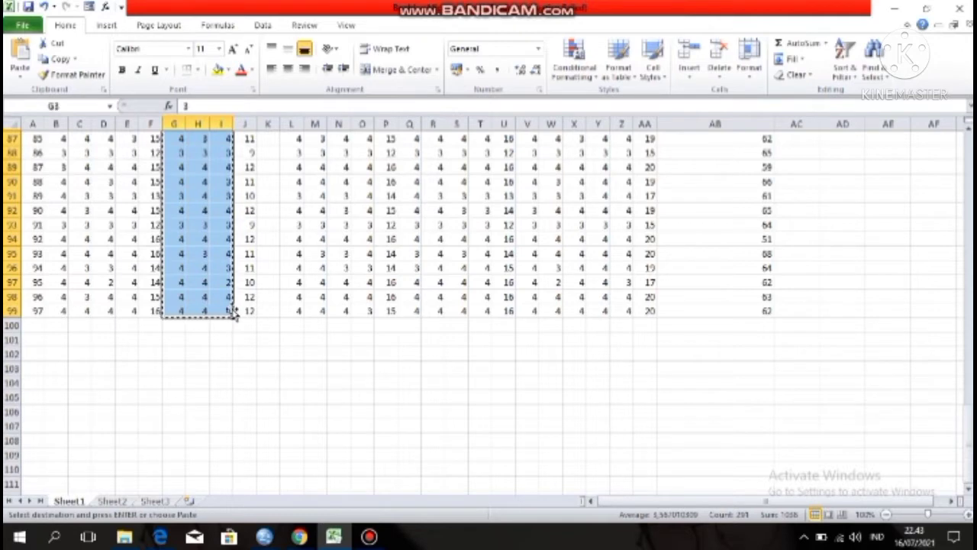
# Return to the SPSS data grid and paste the copied Keandalan scores into rows 1 to 97 of X5 through X7.
pyautogui.click(330, 539)
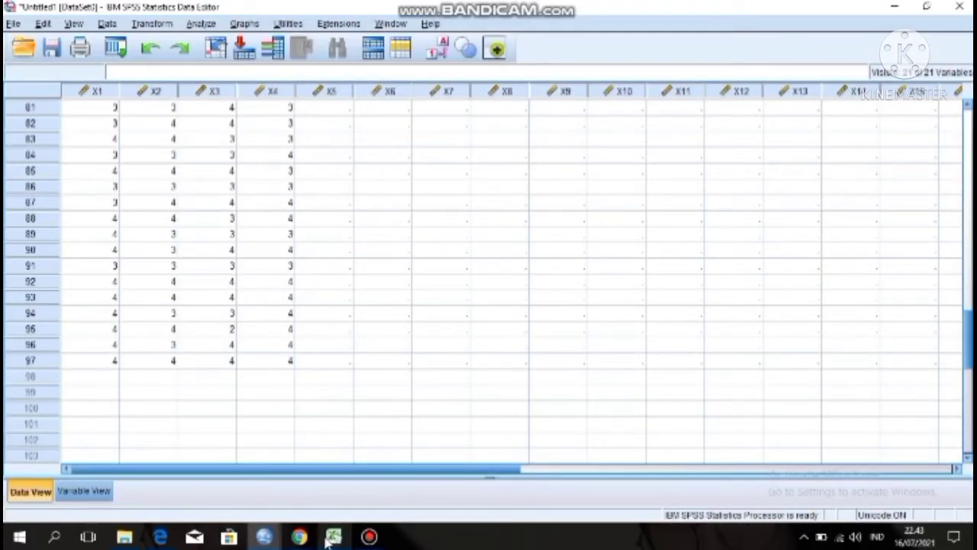
pyautogui.scroll(20, 419, 322)
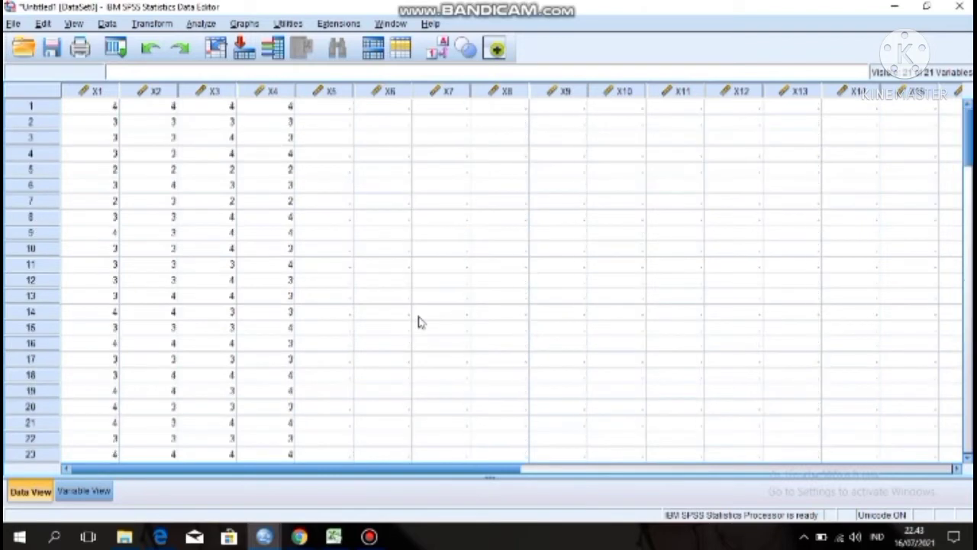
pyautogui.click(332, 111)
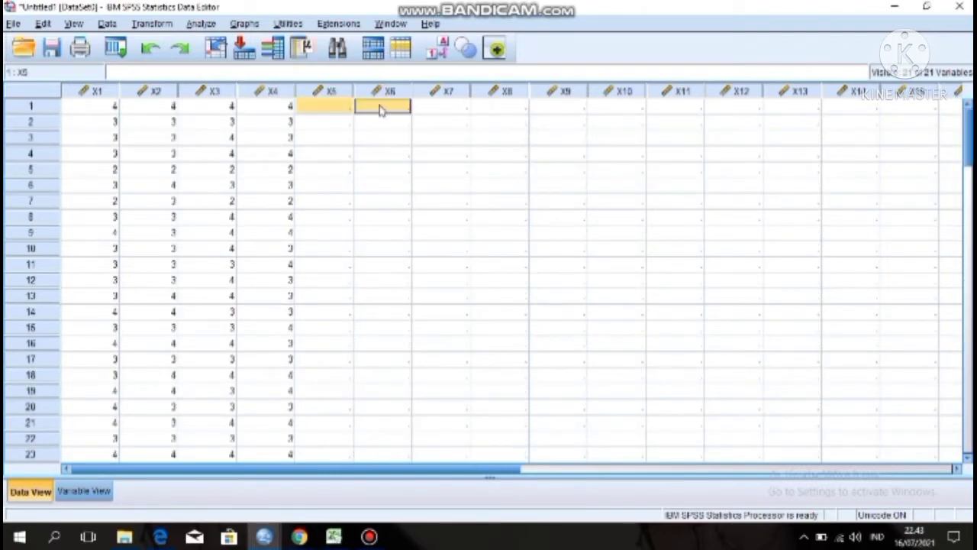
pyautogui.moveTo(382, 110); pyautogui.dragTo(461, 377)
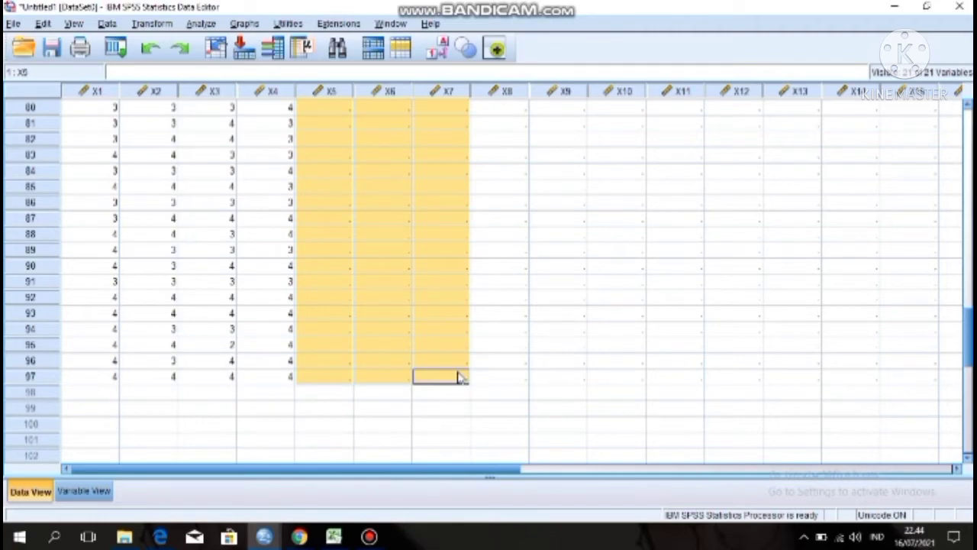
pyautogui.hotkey('ctrl', 'v')
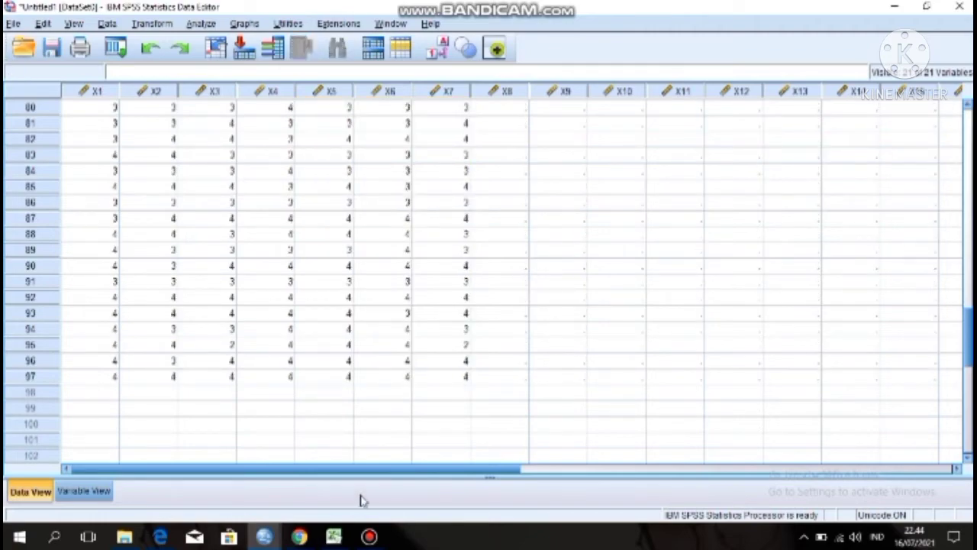
# Switch to Excel and copy the Daya Tanggap item scores in cells L3:O99, without the jlh column.
pyautogui.click(334, 537)
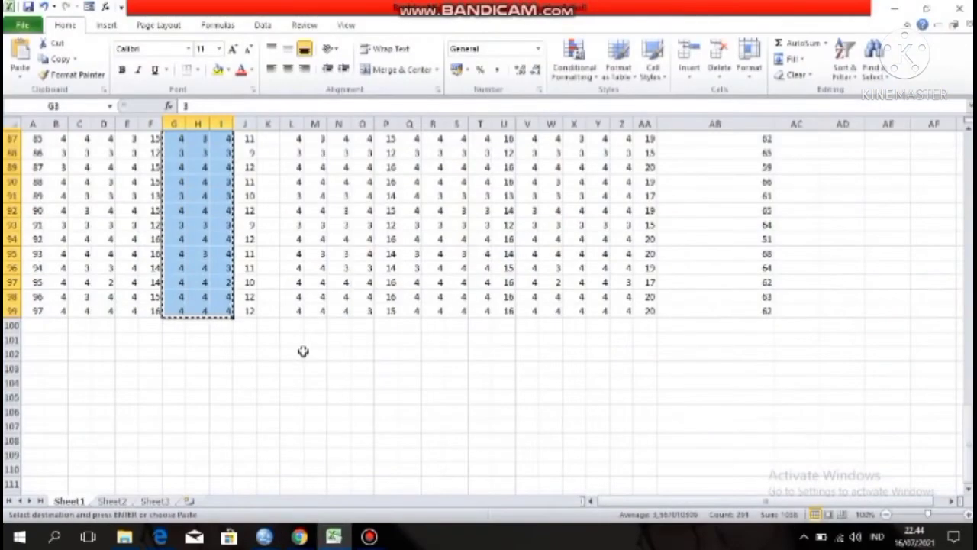
pyautogui.scroll(20, 303, 351)
pyautogui.scroll(7, 303, 352)
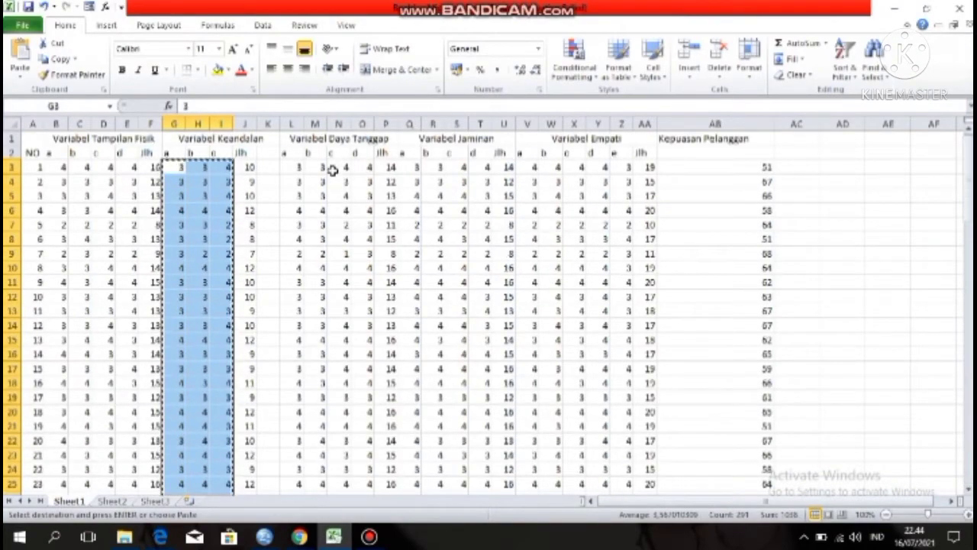
pyautogui.moveTo(303, 169); pyautogui.dragTo(356, 511)
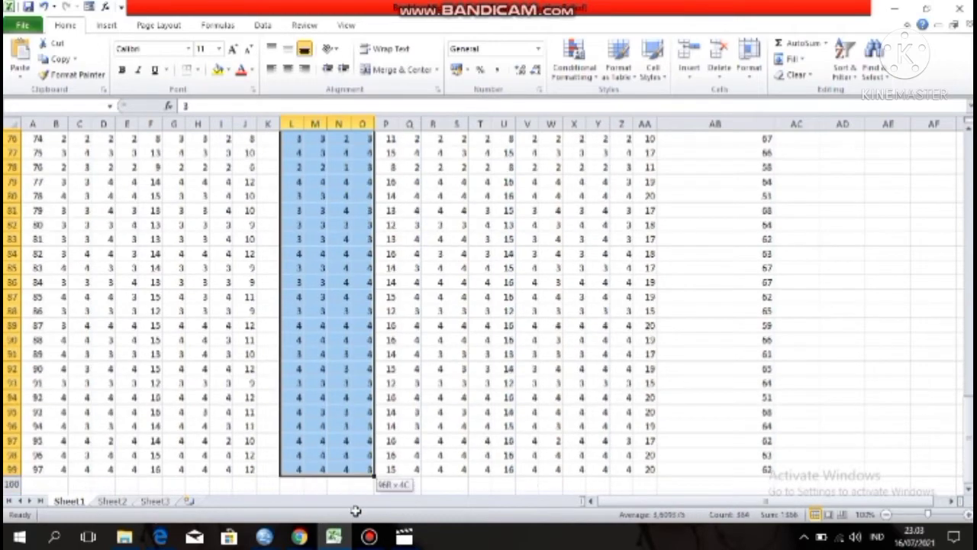
pyautogui.moveTo(355, 451); pyautogui.dragTo(354, 470)
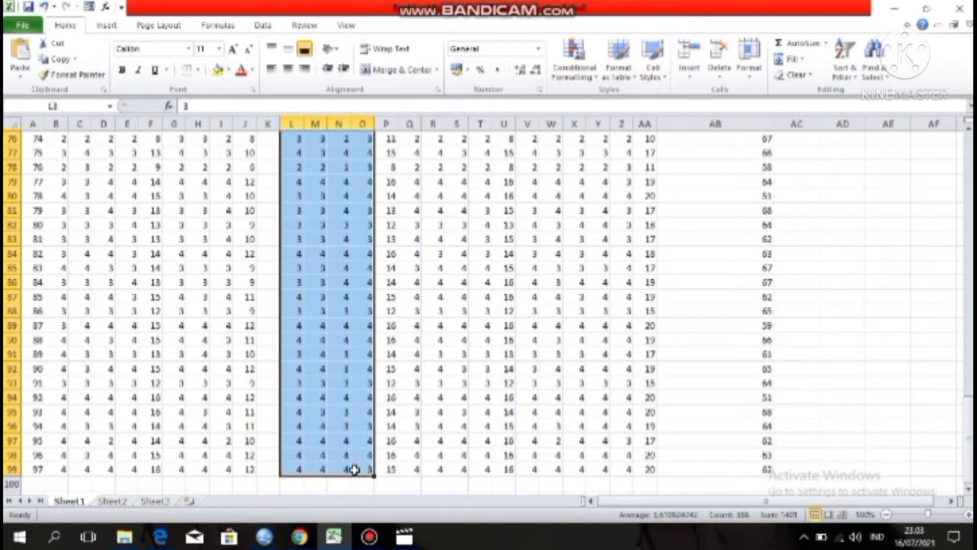
pyautogui.hotkey('ctrl', 'c')
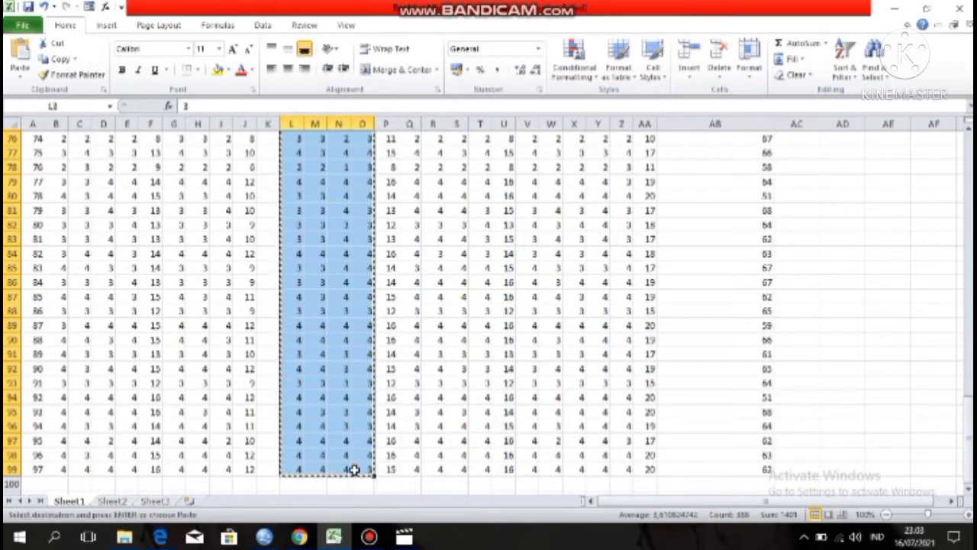
# Return to the SPSS data grid and paste the copied Daya Tanggap scores into rows 1 to 97 of X8 through X11.
pyautogui.click(334, 537)
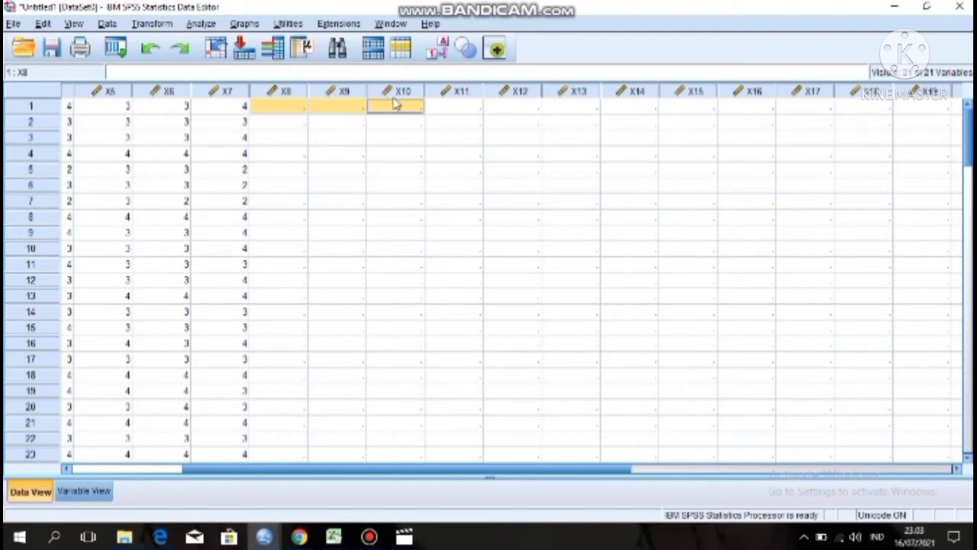
pyautogui.moveTo(447, 111); pyautogui.dragTo(432, 203)
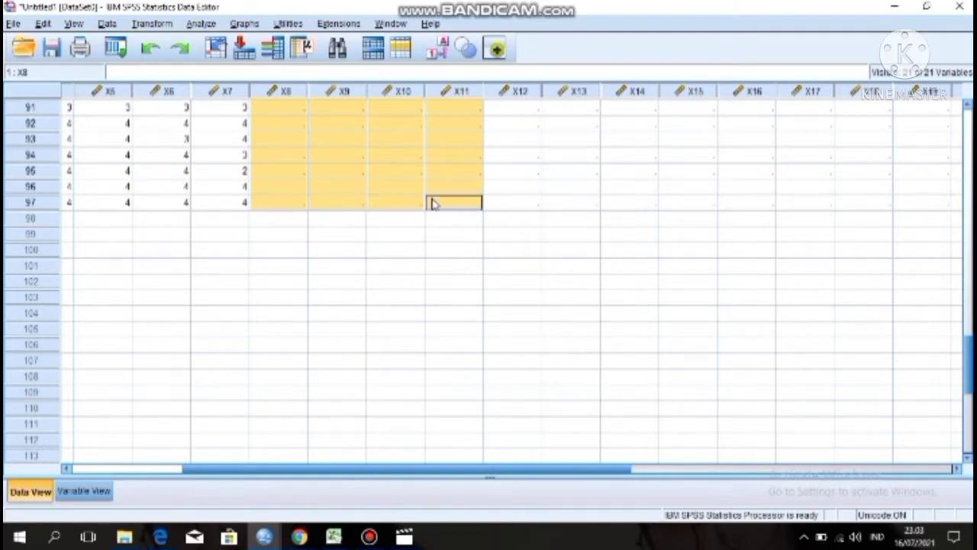
pyautogui.hotkey('ctrl', 'v')
pyautogui.scroll(20, 432, 204)
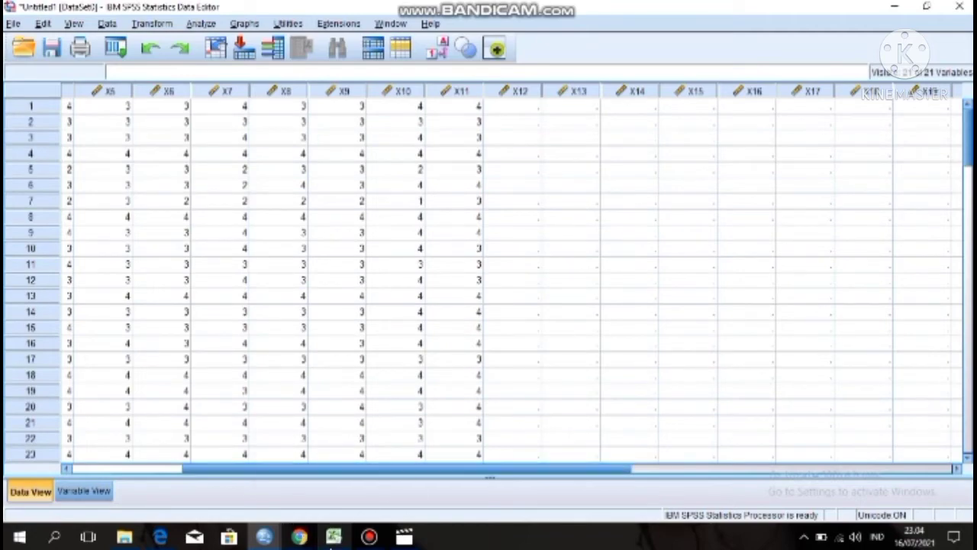
# Switch to Excel and copy the Jaminan item scores in cells Q3:T99, without the jlh column.
pyautogui.click(332, 538)
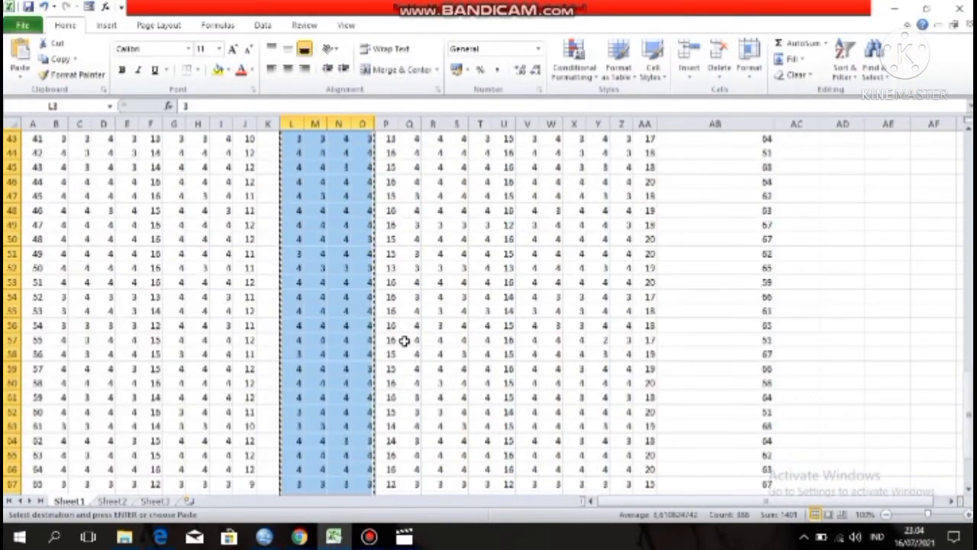
pyautogui.scroll(14, 405, 341)
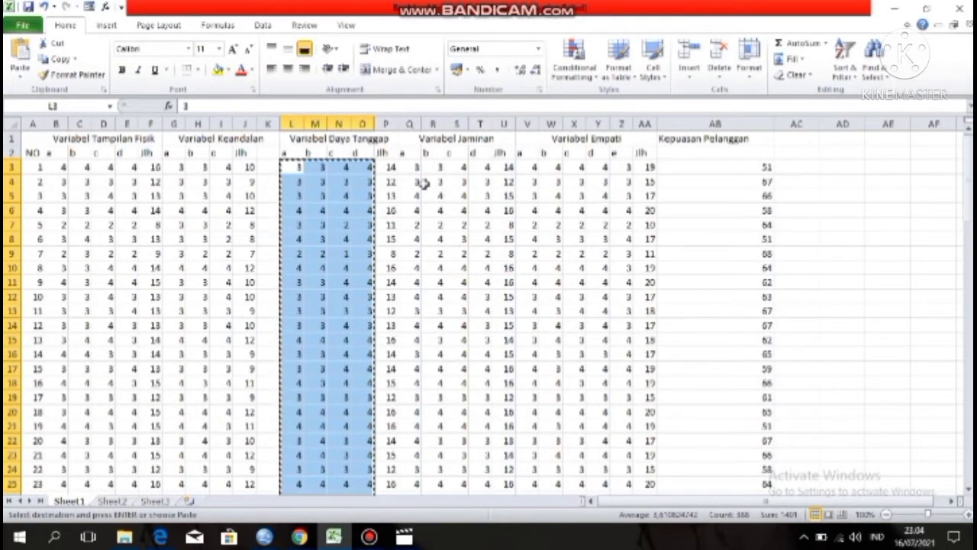
pyautogui.moveTo(413, 169); pyautogui.dragTo(483, 223)
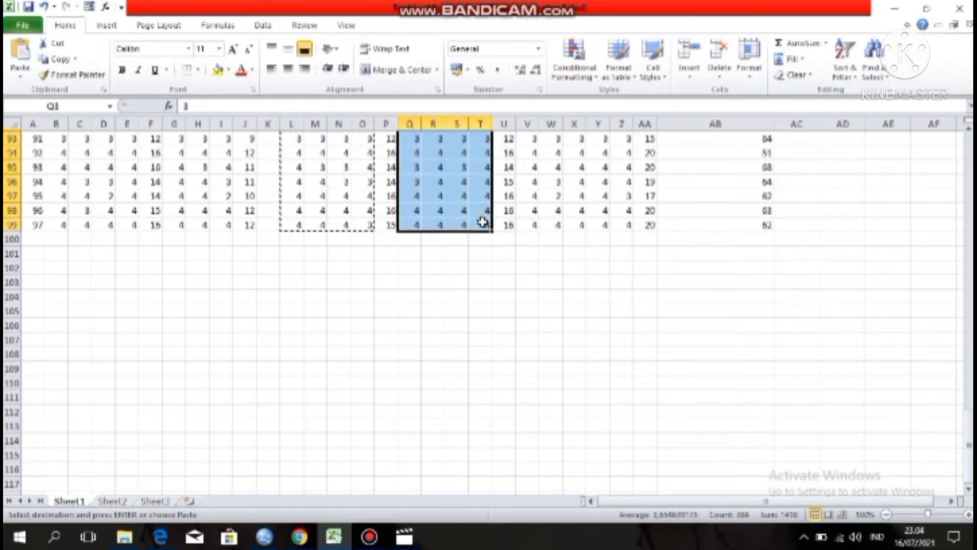
pyautogui.scroll(5, 483, 223)
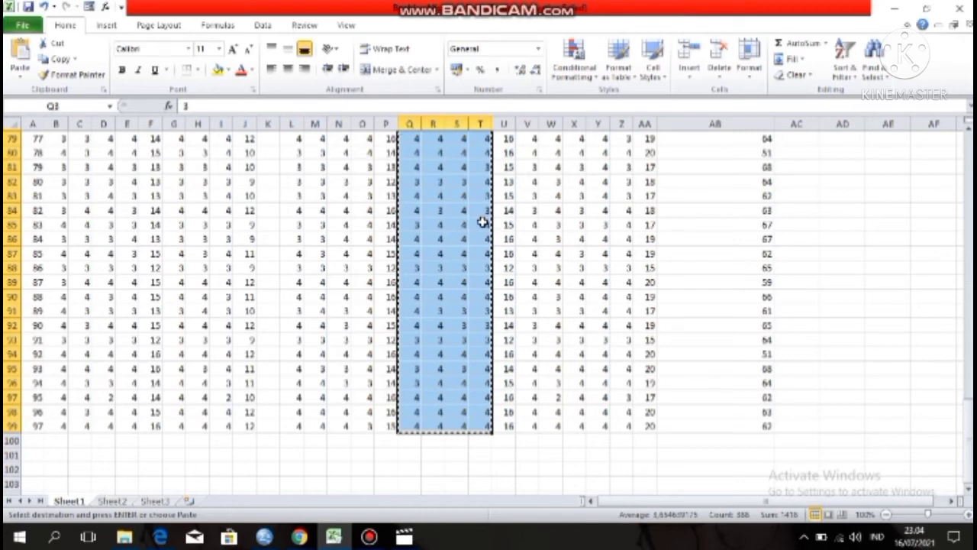
# Return to SPSS, paste the copied Jaminan scores into rows 1 to 97 of X12 through X15, and switch back to Excel.
pyautogui.click(333, 537)
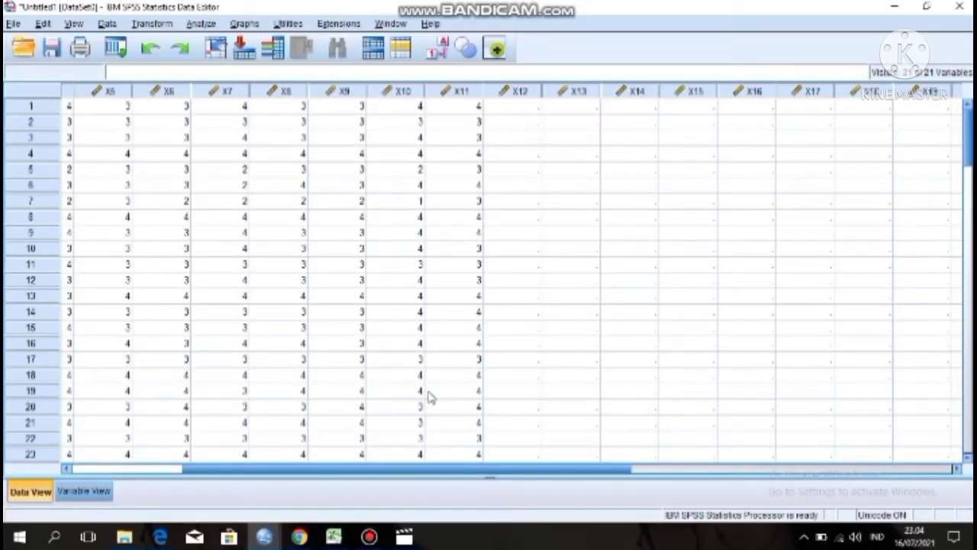
pyautogui.moveTo(527, 109); pyautogui.dragTo(700, 442)
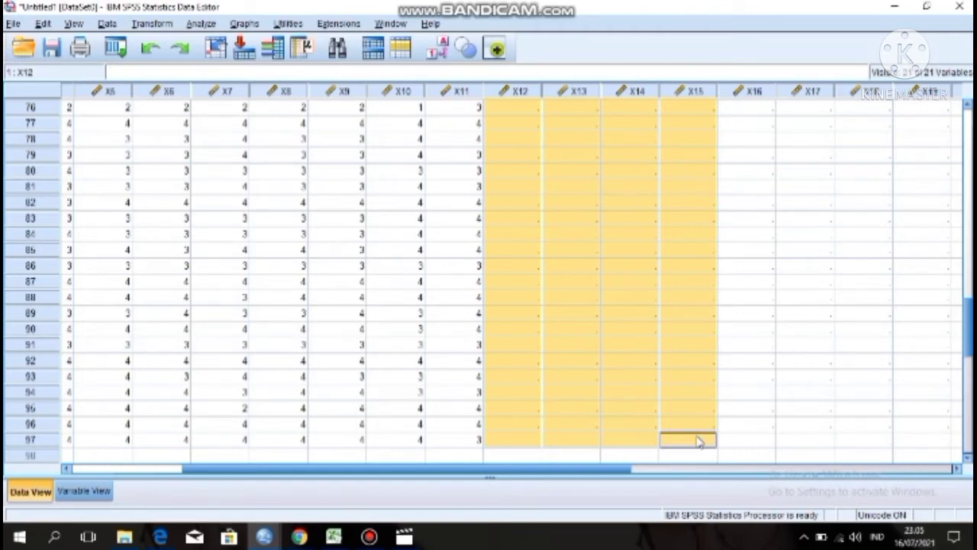
pyautogui.hotkey('ctrl', 'v')
pyautogui.moveTo(334, 537)
pyautogui.click(304, 488)
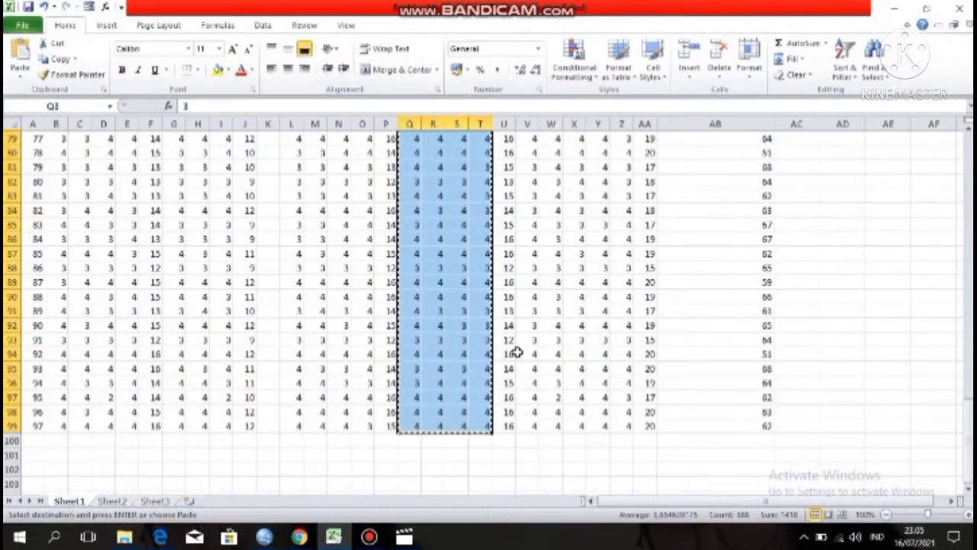
# Copy the Empati item scores in cells V3:Z99, without the jlh column.
pyautogui.scroll(20, 585, 310)
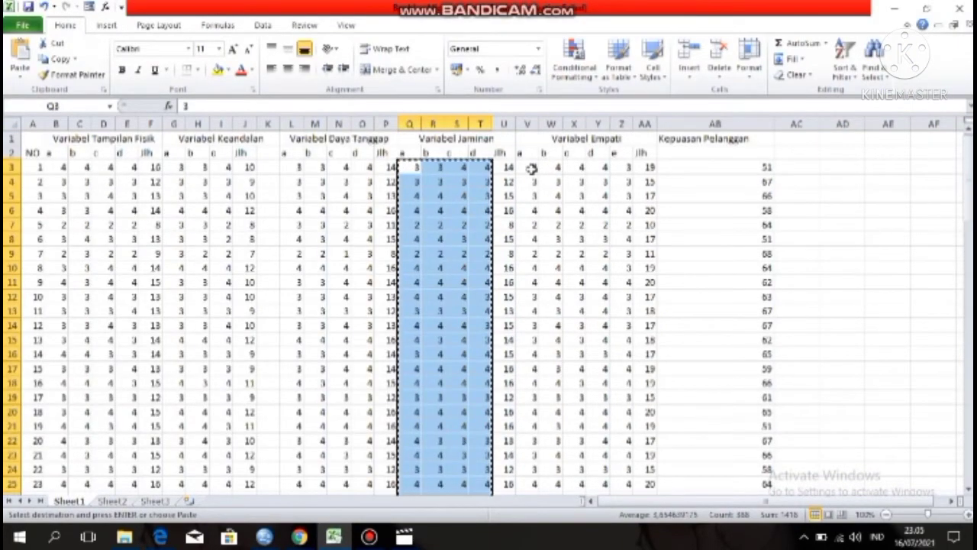
pyautogui.moveTo(535, 167); pyautogui.dragTo(631, 504)
pyautogui.moveTo(630, 502); pyautogui.dragTo(630, 473)
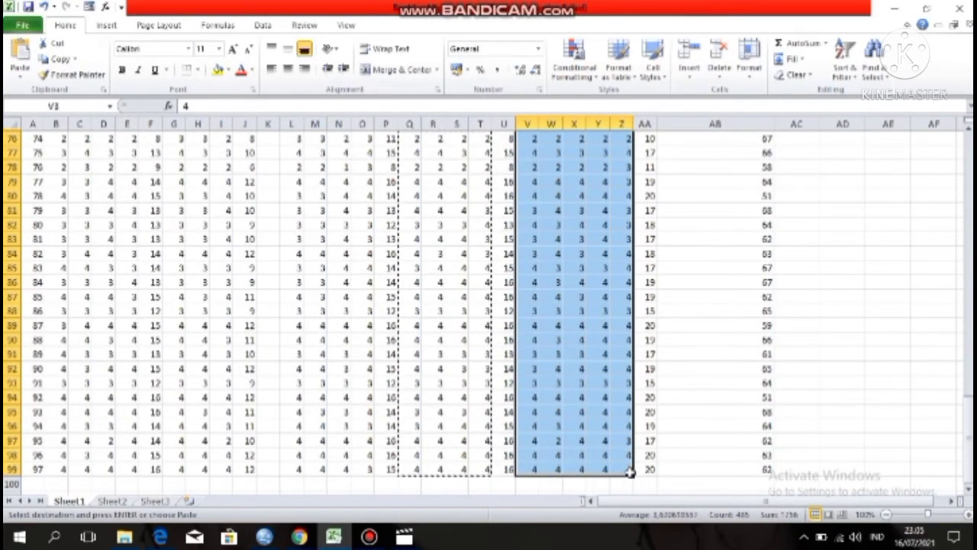
pyautogui.hotkey('ctrl', 'c')
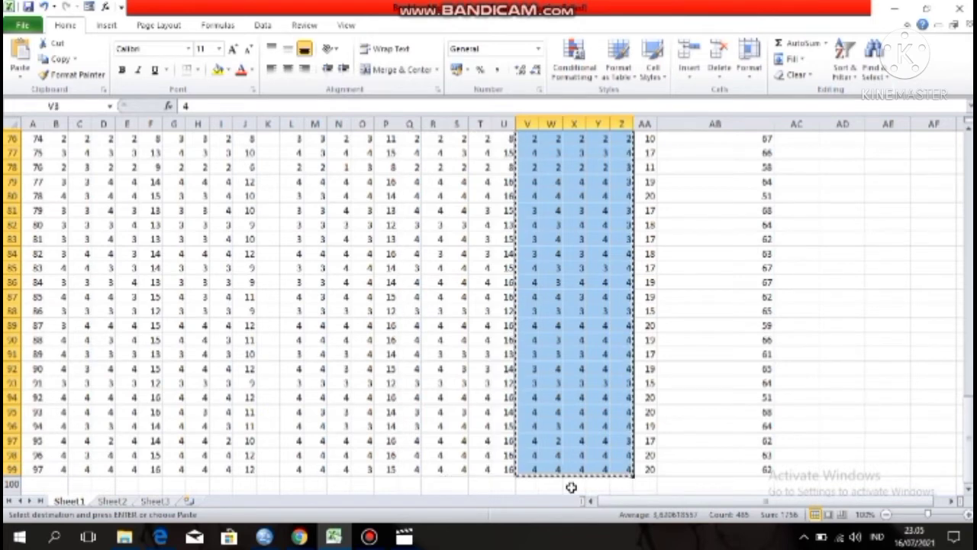
# Return to the SPSS data grid and paste the copied Empati scores into rows 1 to 97 of X16 through X20.
pyautogui.click(336, 536)
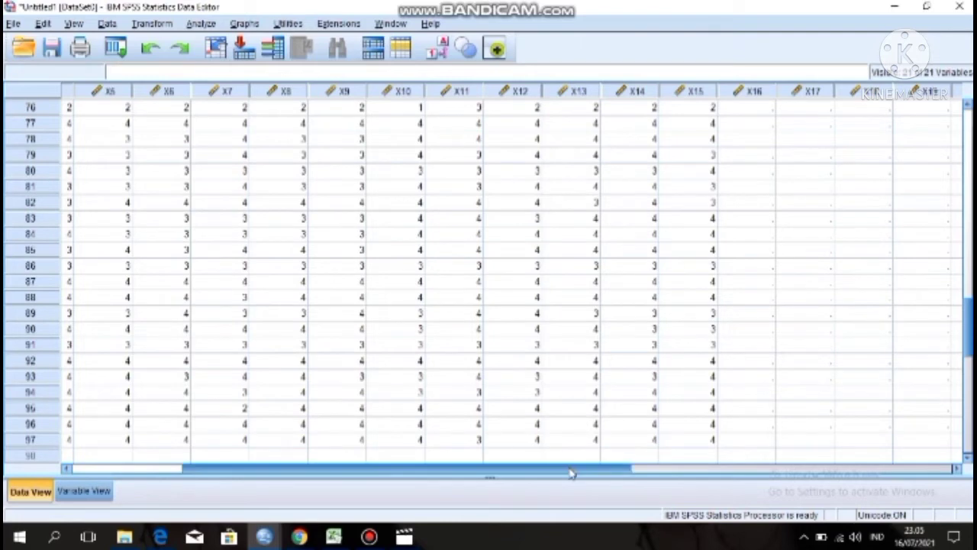
pyautogui.moveTo(569, 468); pyautogui.dragTo(796, 500)
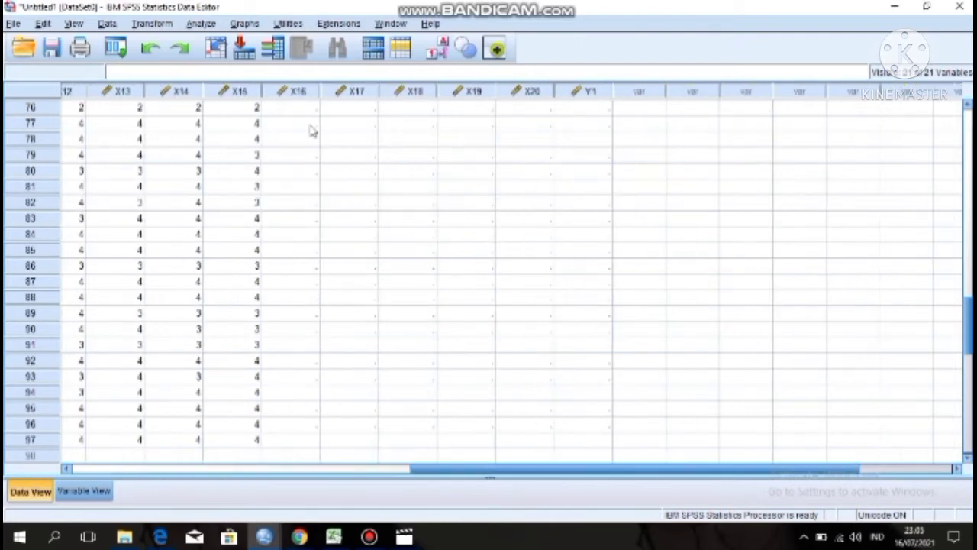
pyautogui.moveTo(309, 113); pyautogui.dragTo(561, 91)
pyautogui.click(537, 252)
pyautogui.scroll(20, 537, 256)
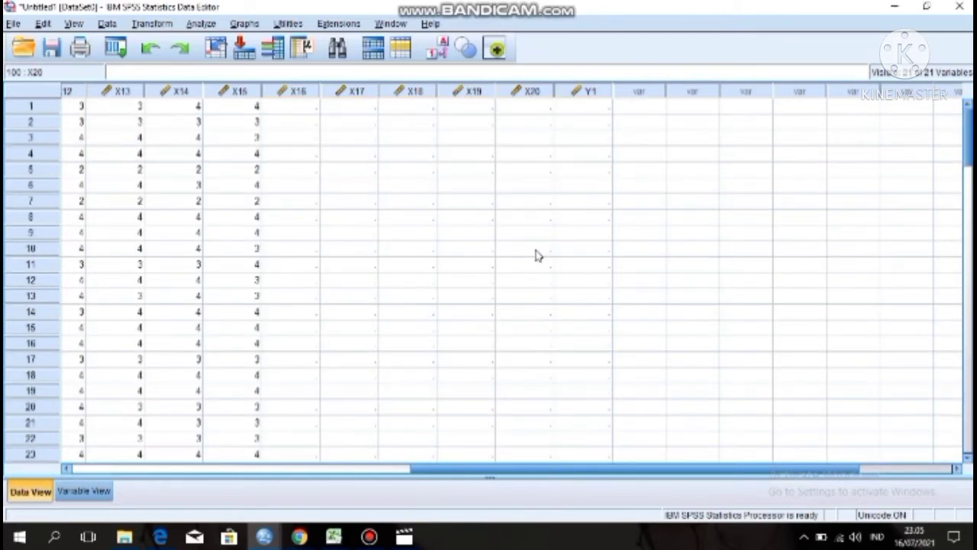
pyautogui.moveTo(295, 104); pyautogui.dragTo(542, 288)
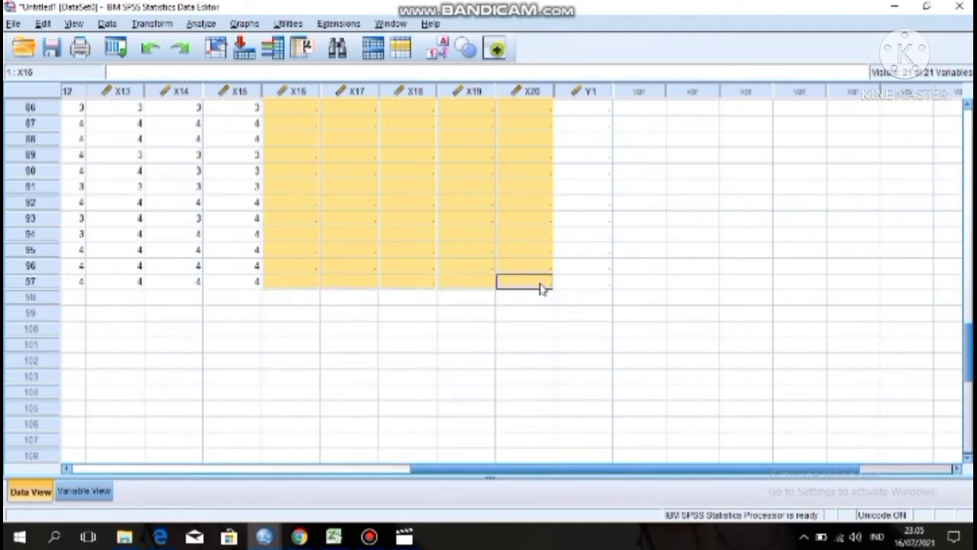
pyautogui.hotkey('ctrl', 'v')
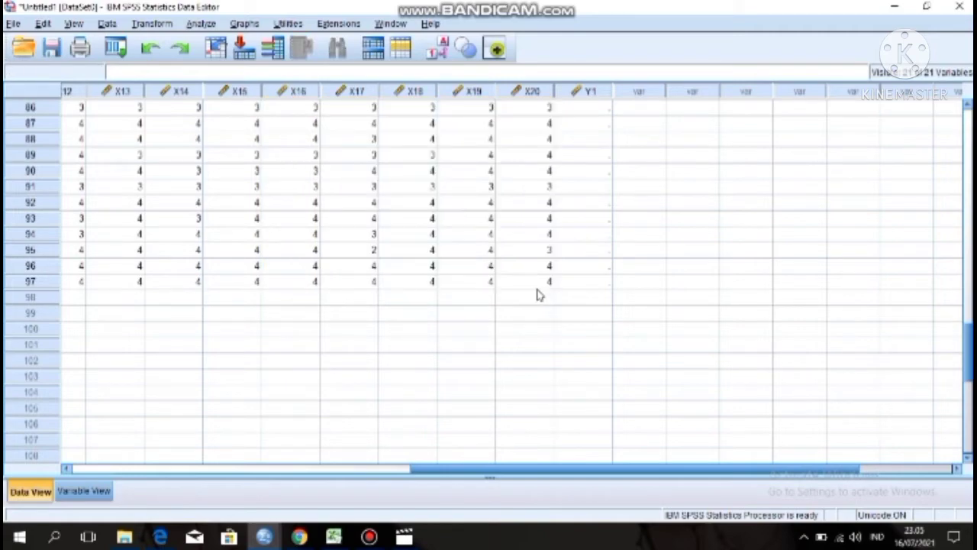
# Switch to Excel and copy the Kepuasan Pelanggan scores in cells AB3:AB99.
pyautogui.click(334, 537)
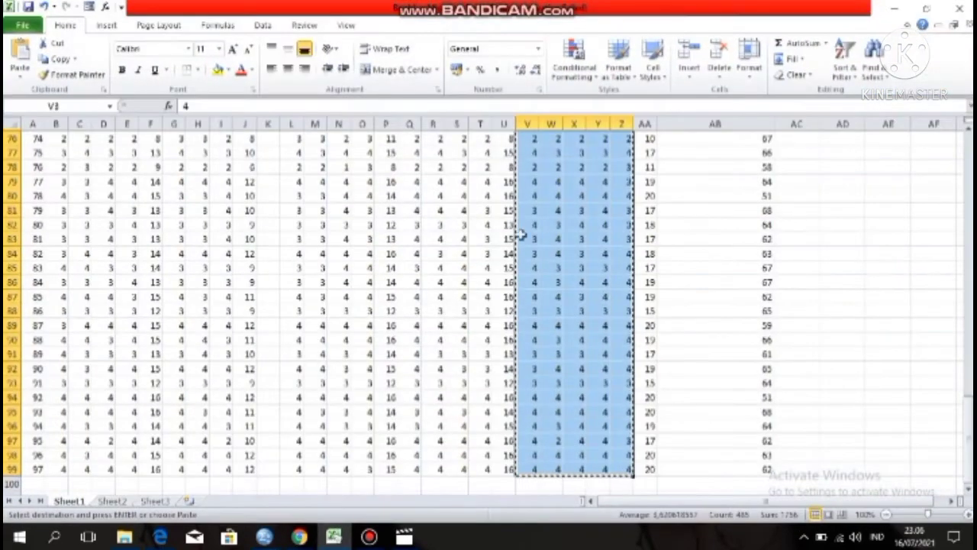
pyautogui.scroll(14, 649, 225)
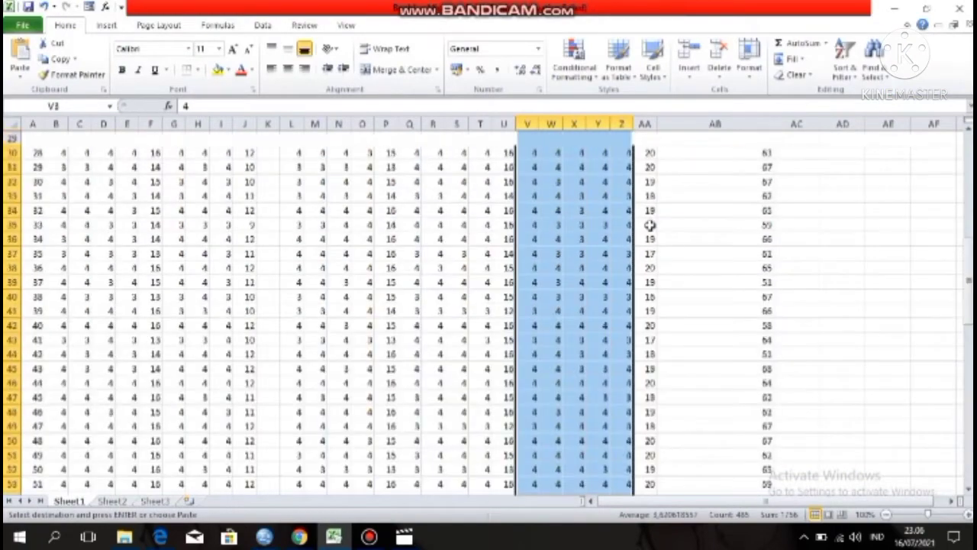
pyautogui.scroll(9, 649, 224)
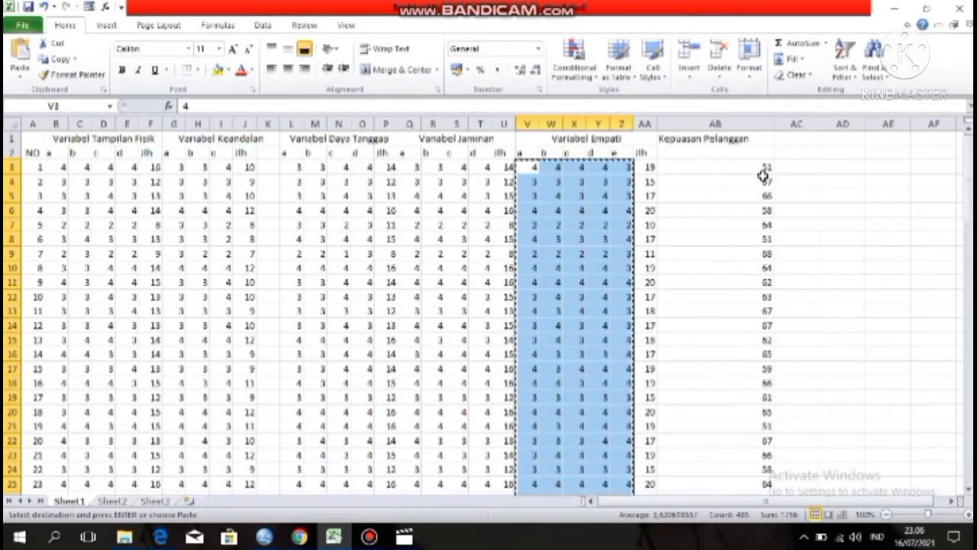
pyautogui.moveTo(763, 171); pyautogui.dragTo(772, 467)
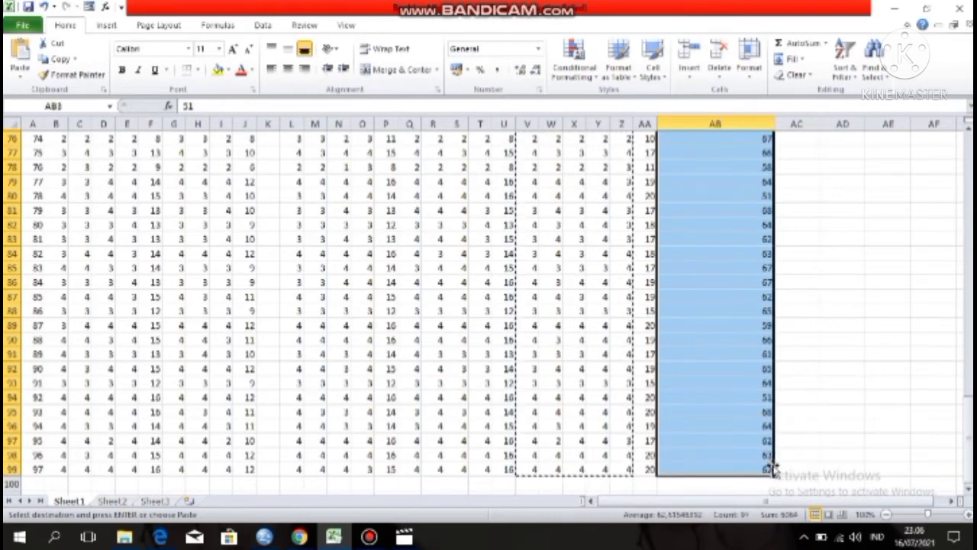
pyautogui.hotkey('ctrl', 'c')
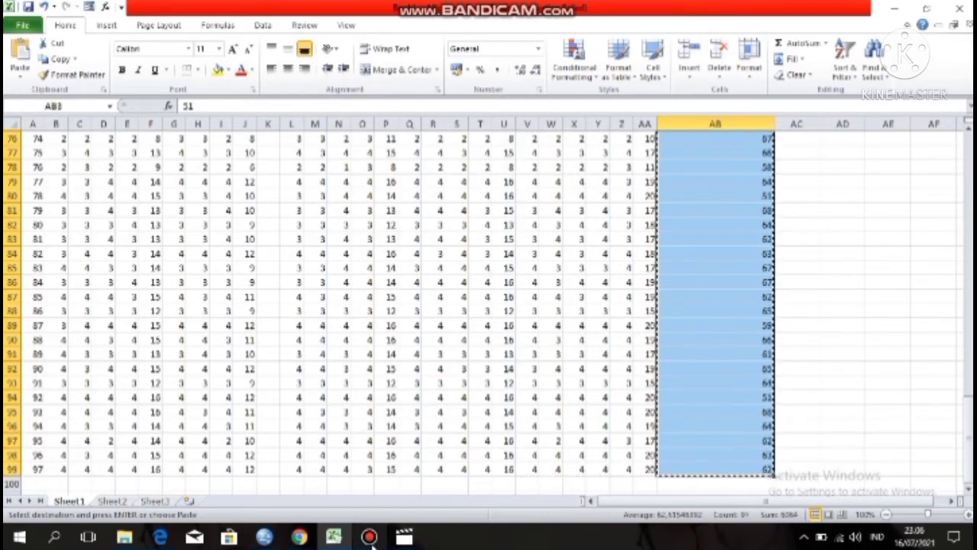
# Return to SPSS and paste the copied Kepuasan Pelanggan scores into rows 1 to 97 of Y1.
pyautogui.click(332, 537)
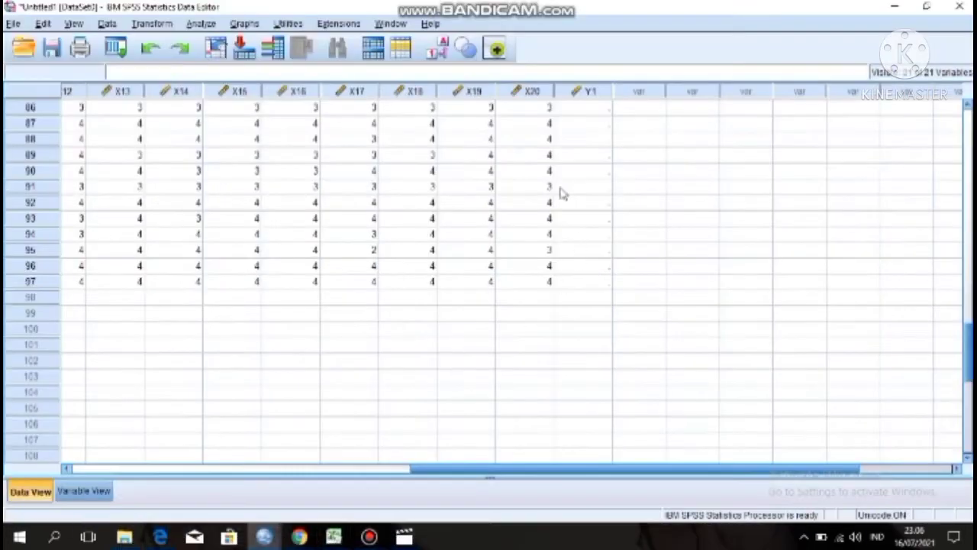
pyautogui.scroll(20, 591, 153)
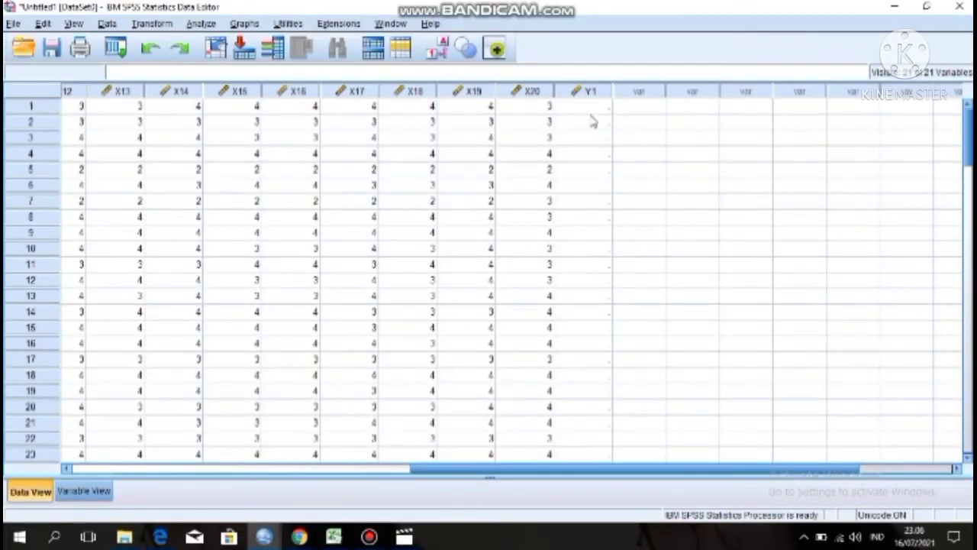
pyautogui.moveTo(589, 107); pyautogui.dragTo(588, 366)
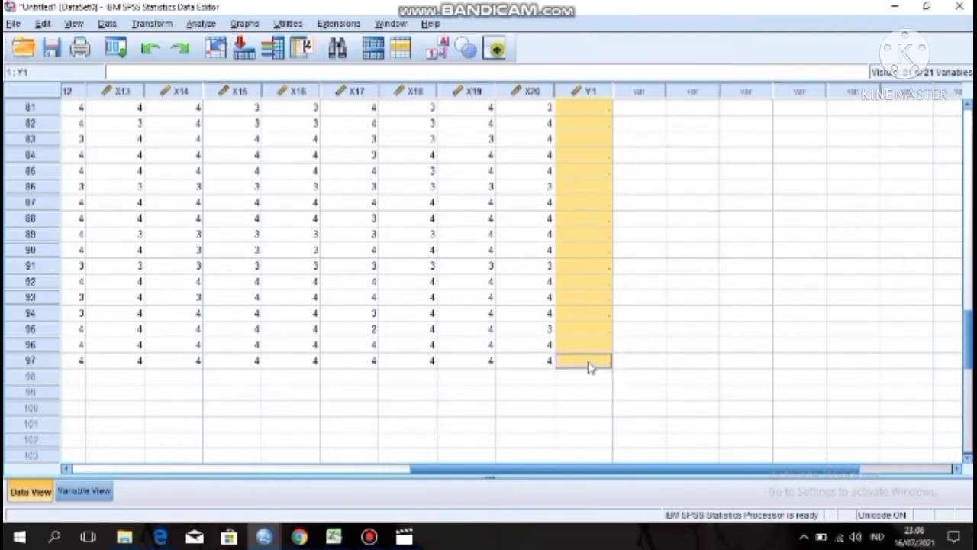
pyautogui.hotkey('ctrl', 'v')
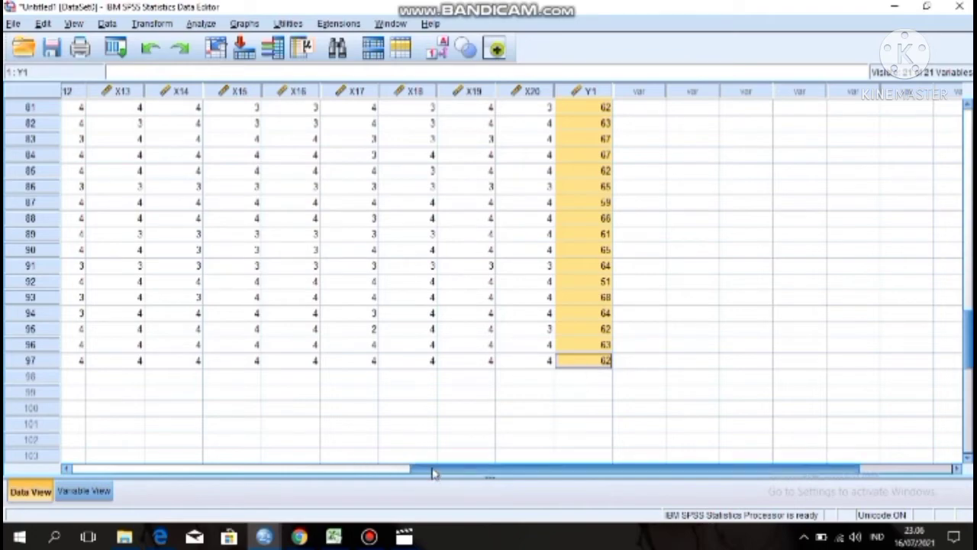
# Start a Linear Regression analysis on the completed data set.
pyautogui.moveTo(433, 474); pyautogui.dragTo(311, 458)
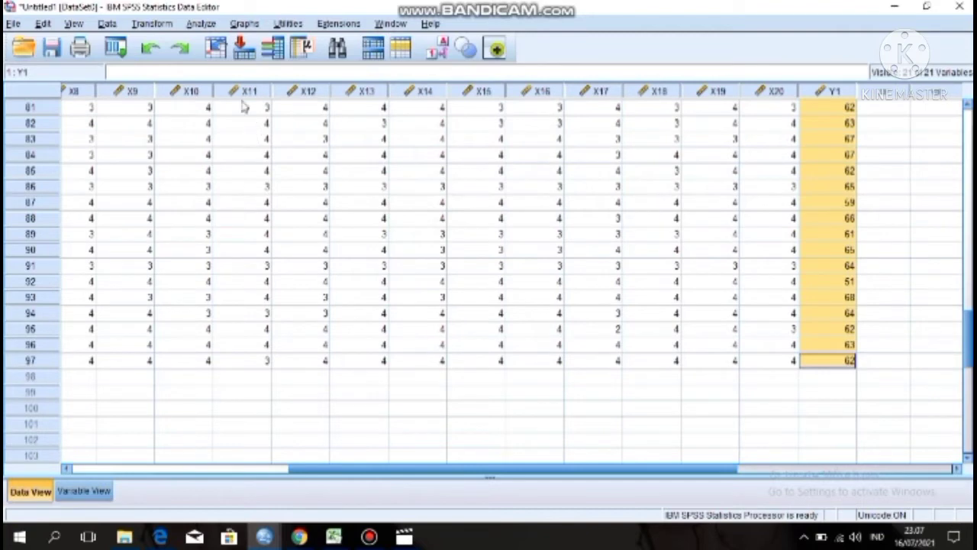
pyautogui.click(201, 24)
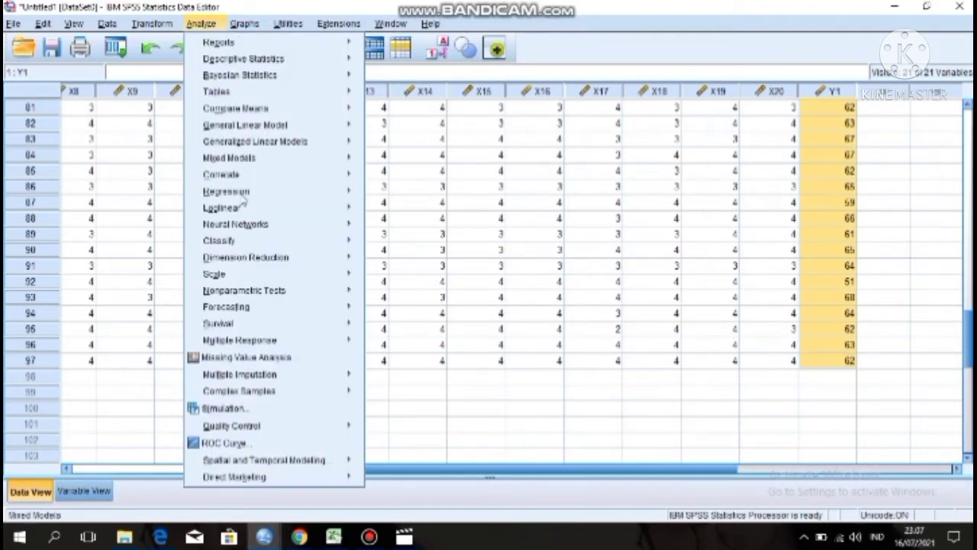
pyautogui.moveTo(318, 193)
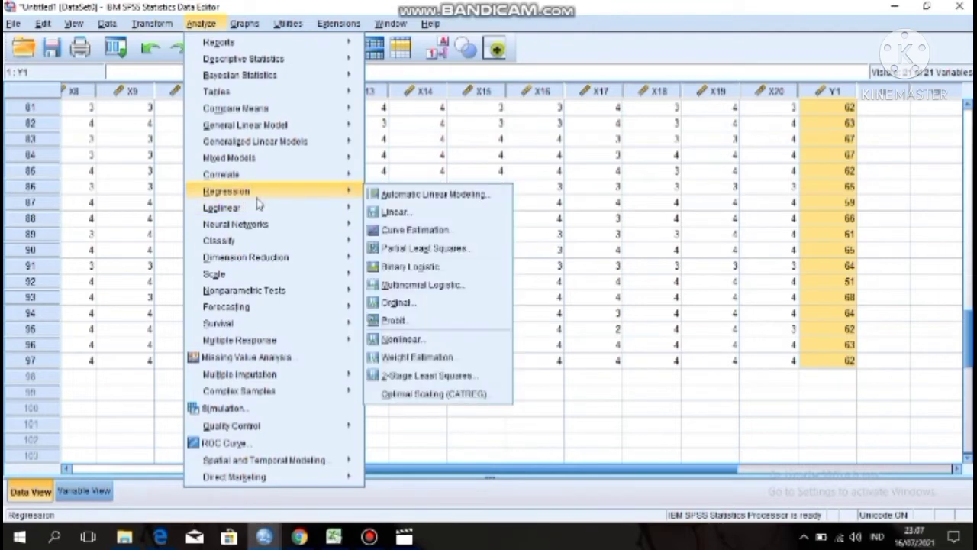
pyautogui.click(388, 214)
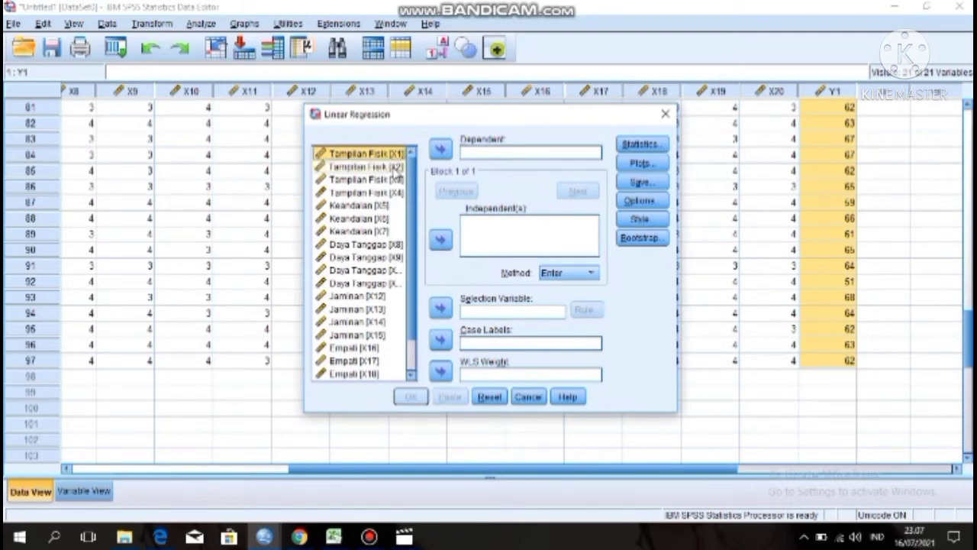
# Assign all twenty variables from Tampilan Fisik X1 through Empati X20 as the regression's independent variables, leaving out Kepuasan Pelanggan.
pyautogui.keyDown('shift'); pyautogui.click(382, 167); pyautogui.keyUp('shift')
pyautogui.keyDown('shift'); pyautogui.click(396, 179); pyautogui.keyUp('shift')
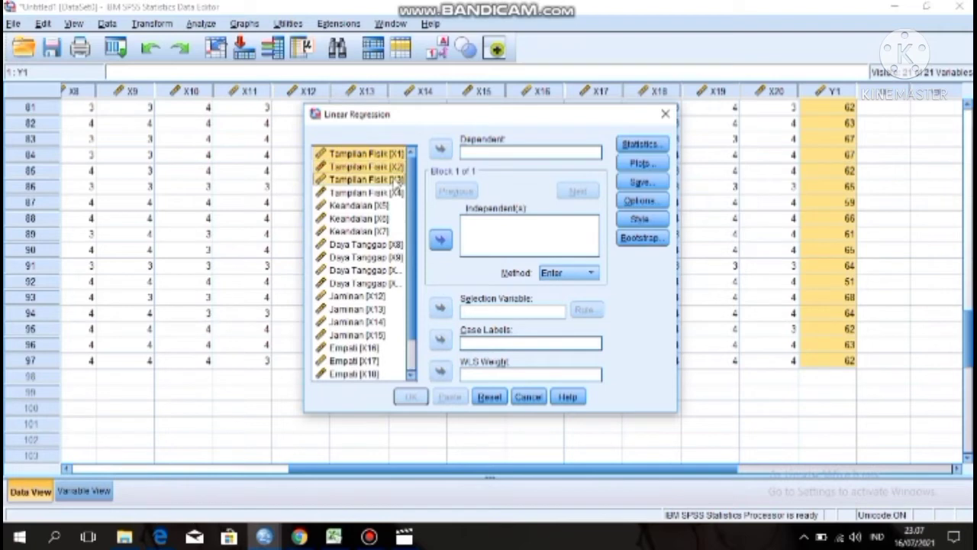
pyautogui.keyDown('shift'); pyautogui.click(397, 193); pyautogui.keyUp('shift')
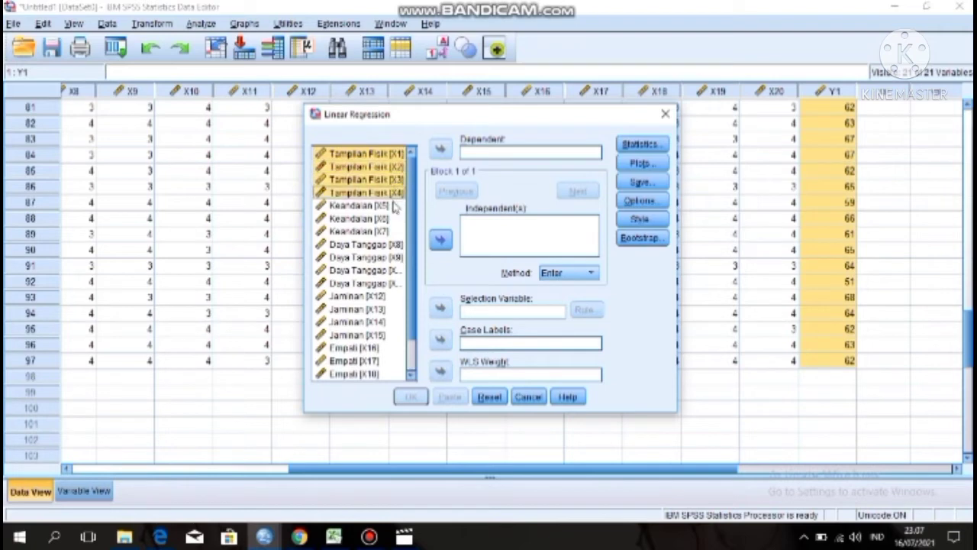
pyautogui.keyDown('shift'); pyautogui.click(387, 207); pyautogui.keyUp('shift')
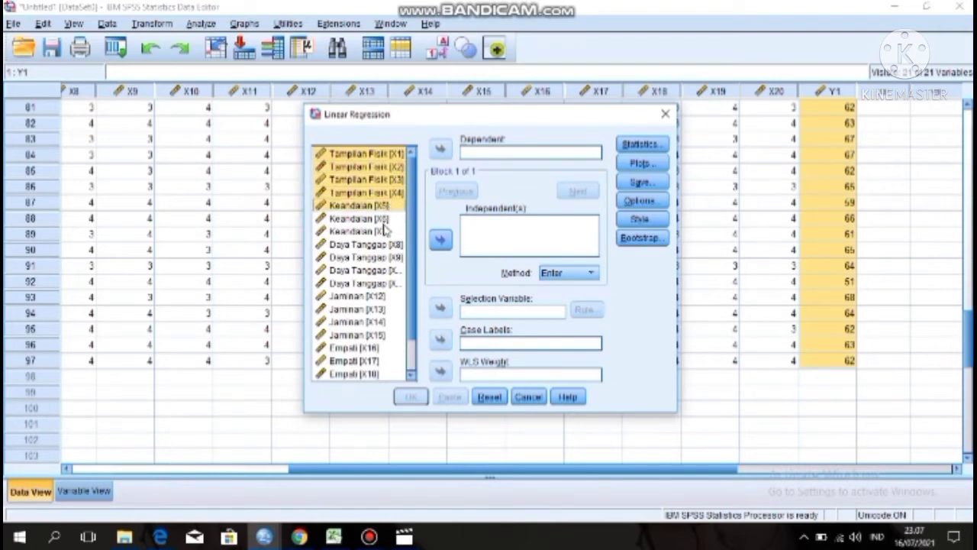
pyautogui.keyDown('shift'); pyautogui.click(385, 220); pyautogui.keyUp('shift')
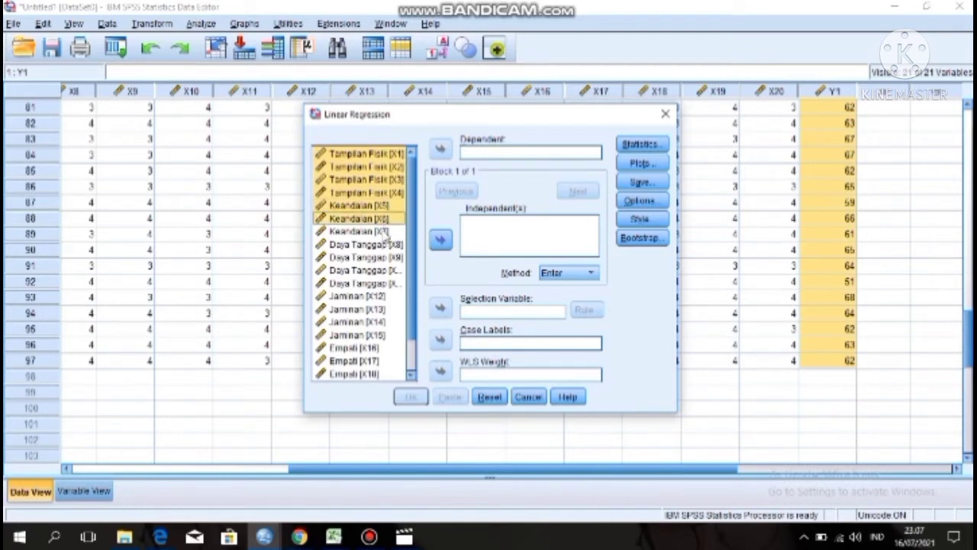
pyautogui.keyDown('shift'); pyautogui.click(385, 232); pyautogui.keyUp('shift')
pyautogui.keyDown('shift'); pyautogui.click(387, 244); pyautogui.keyUp('shift')
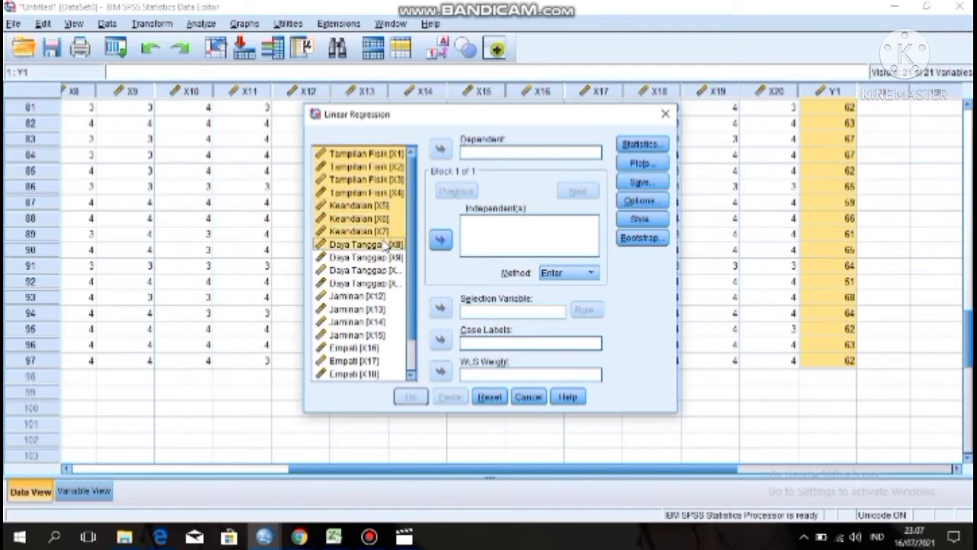
pyautogui.keyDown('shift'); pyautogui.click(390, 260); pyautogui.keyUp('shift')
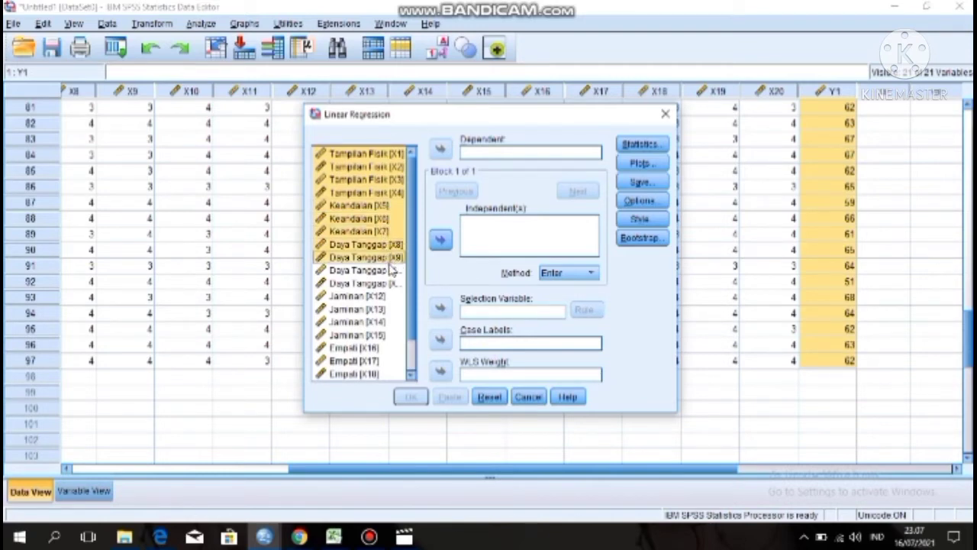
pyautogui.keyDown('shift'); pyautogui.click(393, 271); pyautogui.keyUp('shift')
pyautogui.keyDown('shift'); pyautogui.click(392, 284); pyautogui.keyUp('shift')
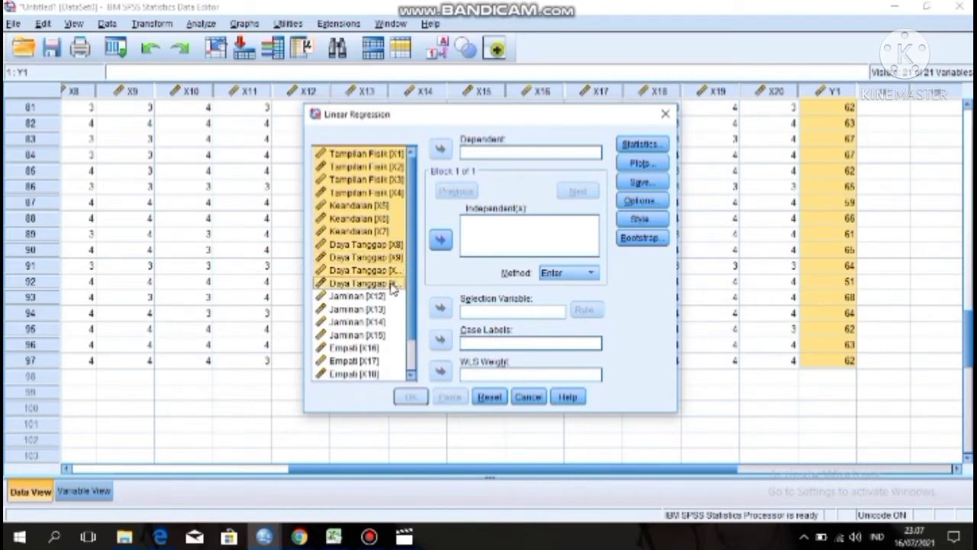
pyautogui.keyDown('shift'); pyautogui.click(382, 296); pyautogui.keyUp('shift')
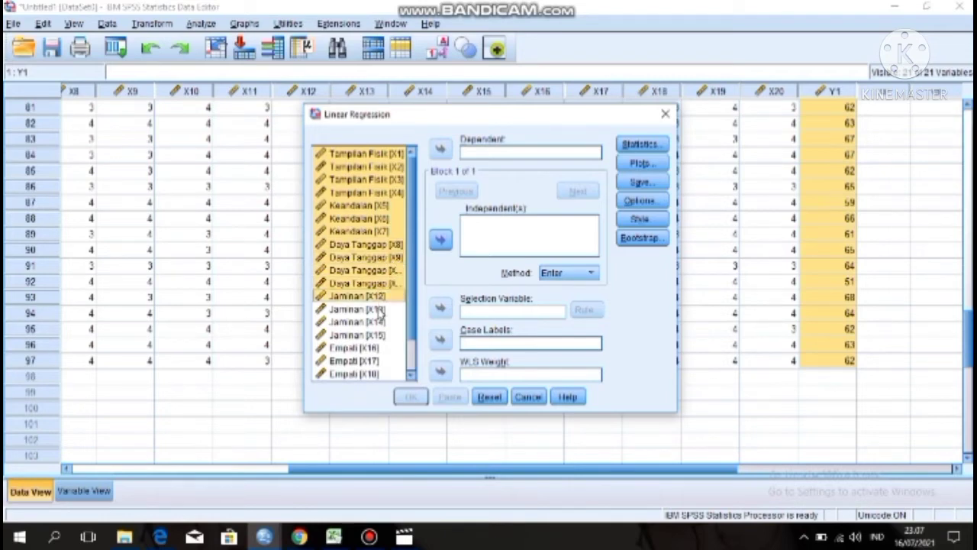
pyautogui.keyDown('shift'); pyautogui.click(381, 310); pyautogui.keyUp('shift')
pyautogui.keyDown('shift'); pyautogui.click(381, 324); pyautogui.keyUp('shift')
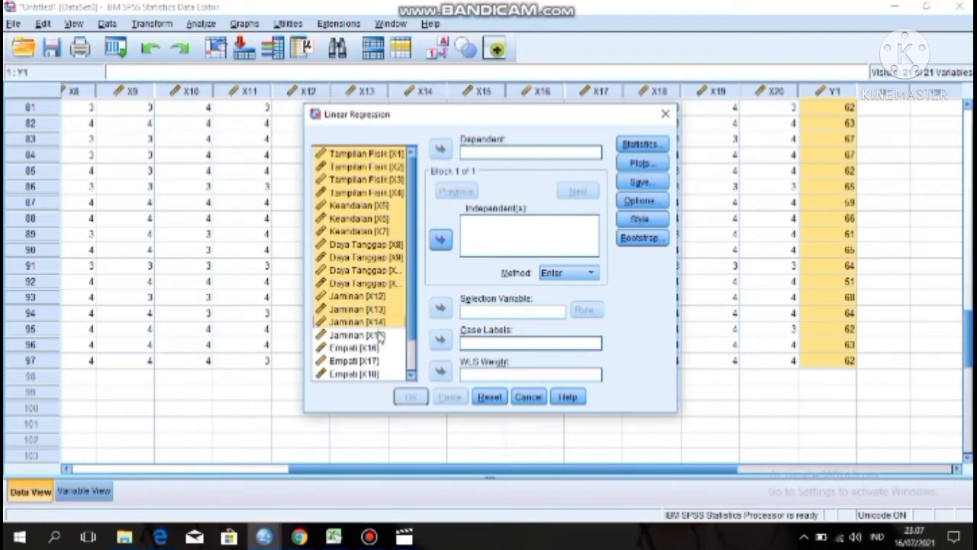
pyautogui.keyDown('shift'); pyautogui.click(380, 336); pyautogui.keyUp('shift')
pyautogui.keyDown('shift'); pyautogui.click(376, 349); pyautogui.keyUp('shift')
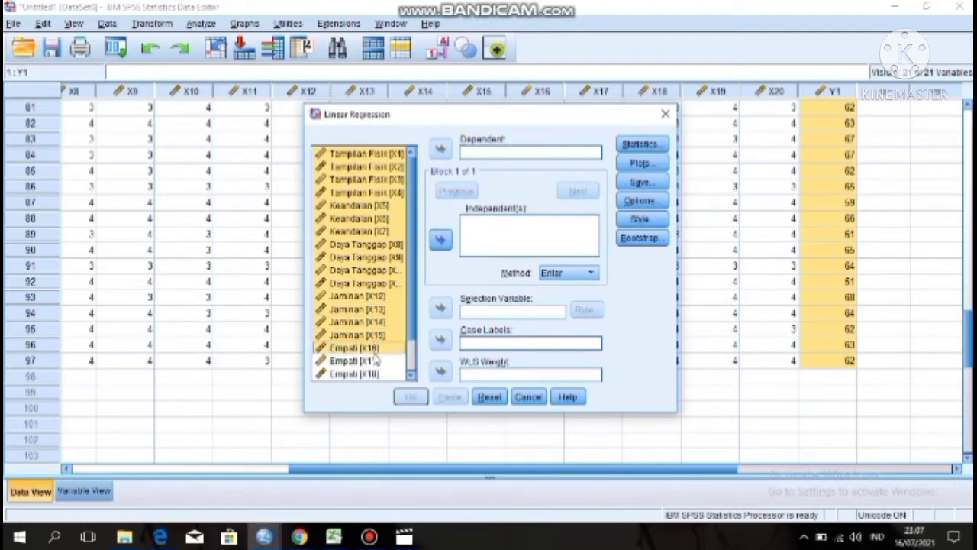
pyautogui.keyDown('shift'); pyautogui.click(377, 362); pyautogui.keyUp('shift')
pyautogui.keyDown('shift'); pyautogui.click(377, 374); pyautogui.keyUp('shift')
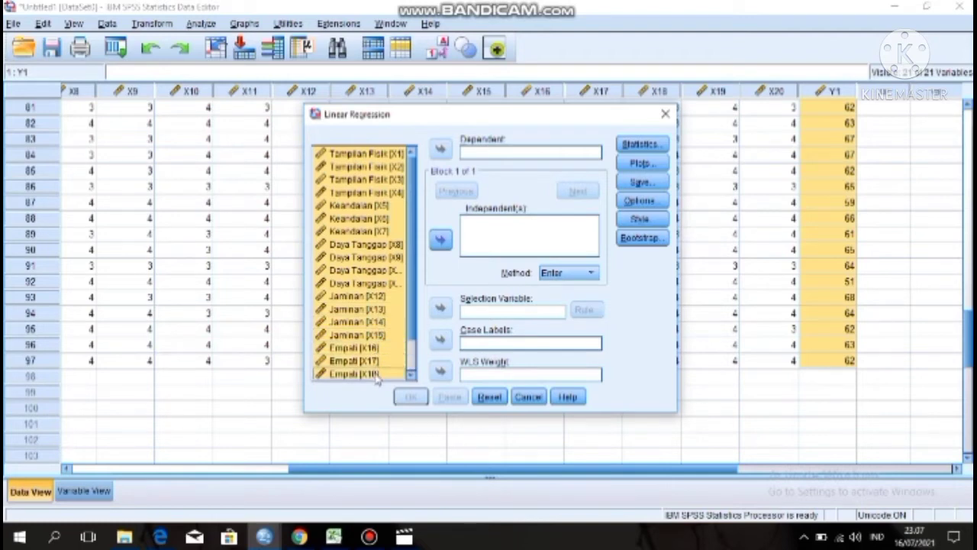
pyautogui.click(411, 376)
pyautogui.click(411, 375)
pyautogui.click(411, 376)
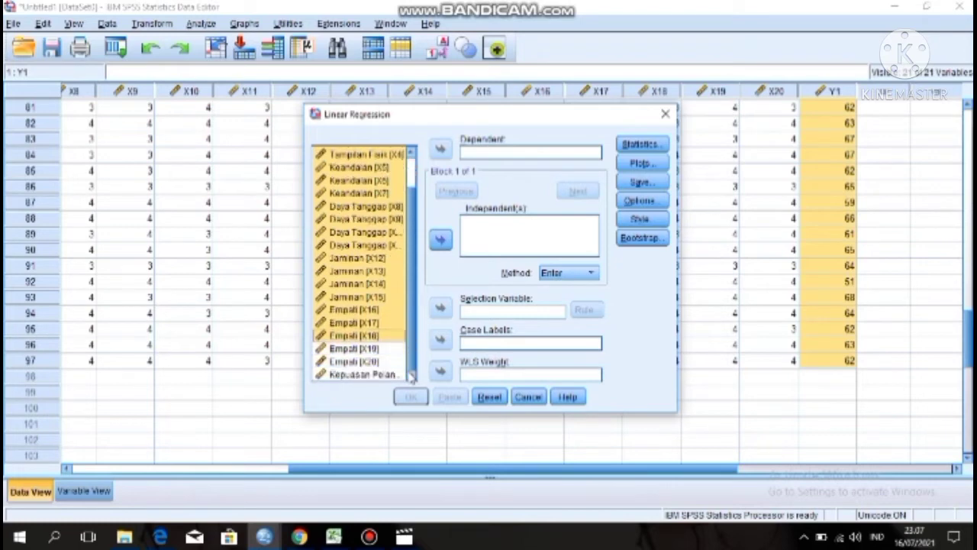
pyautogui.keyDown('shift'); pyautogui.click(375, 350); pyautogui.keyUp('shift')
pyautogui.keyDown('shift'); pyautogui.click(375, 362); pyautogui.keyUp('shift')
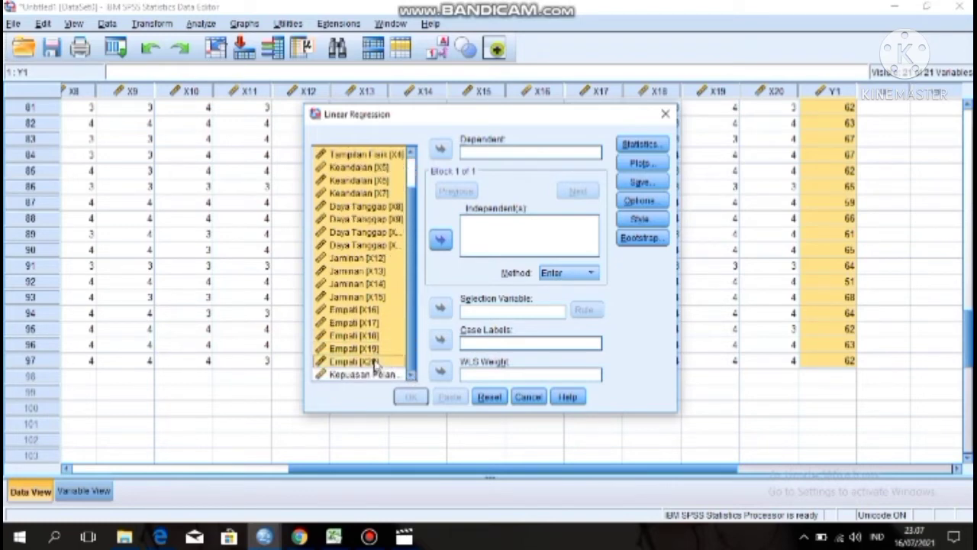
pyautogui.click(441, 242)
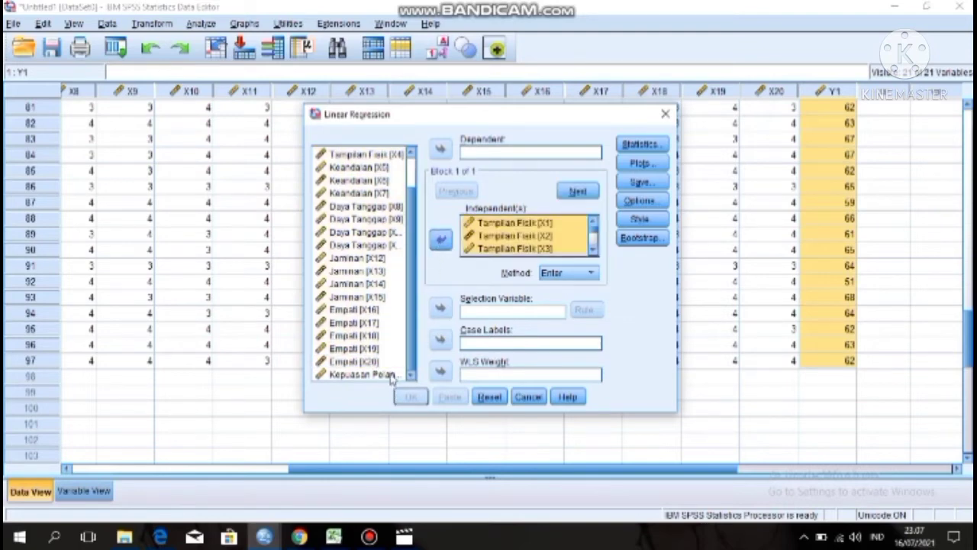
# Set Kepuasan Pelanggan [Y1] as the regression's dependent variable and include collinearity diagnostics in its statistics.
pyautogui.click(361, 374)
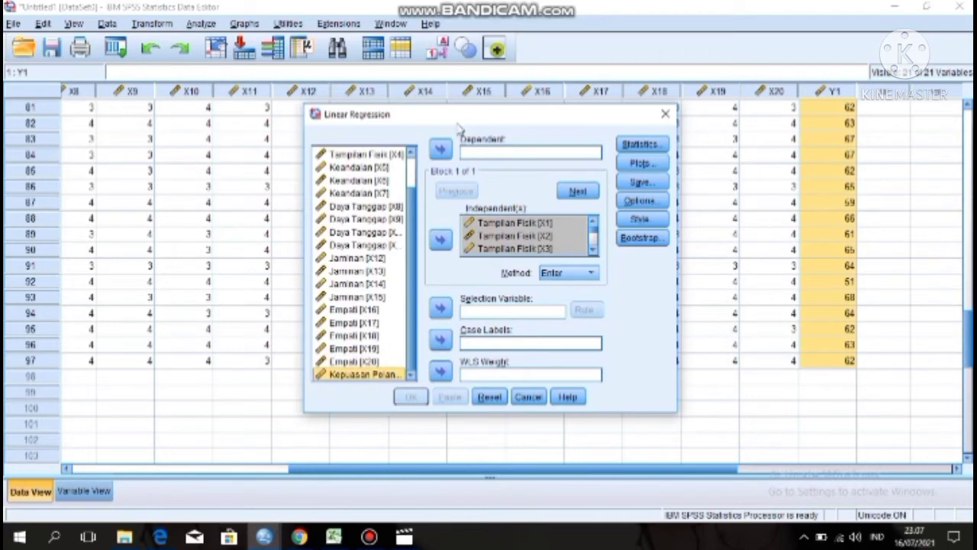
pyautogui.click(442, 149)
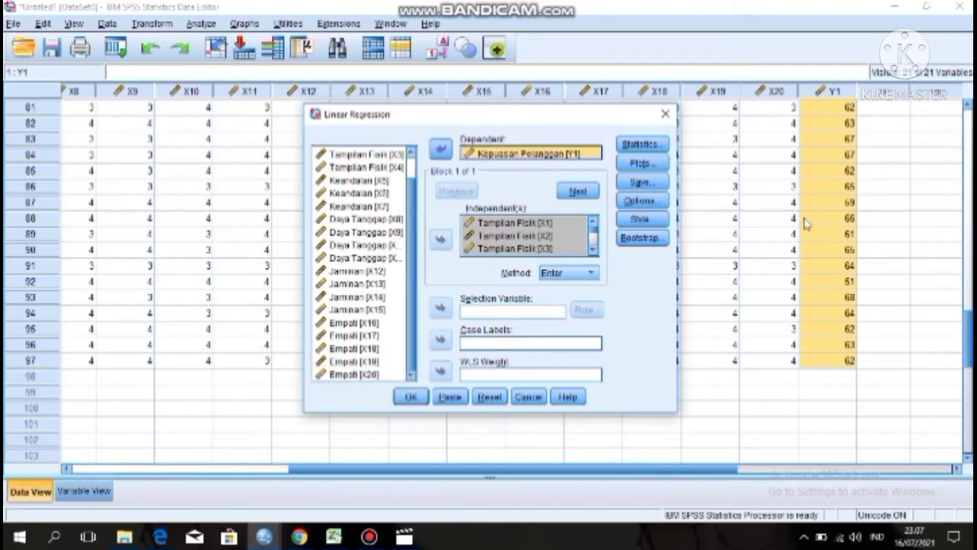
pyautogui.click(648, 145)
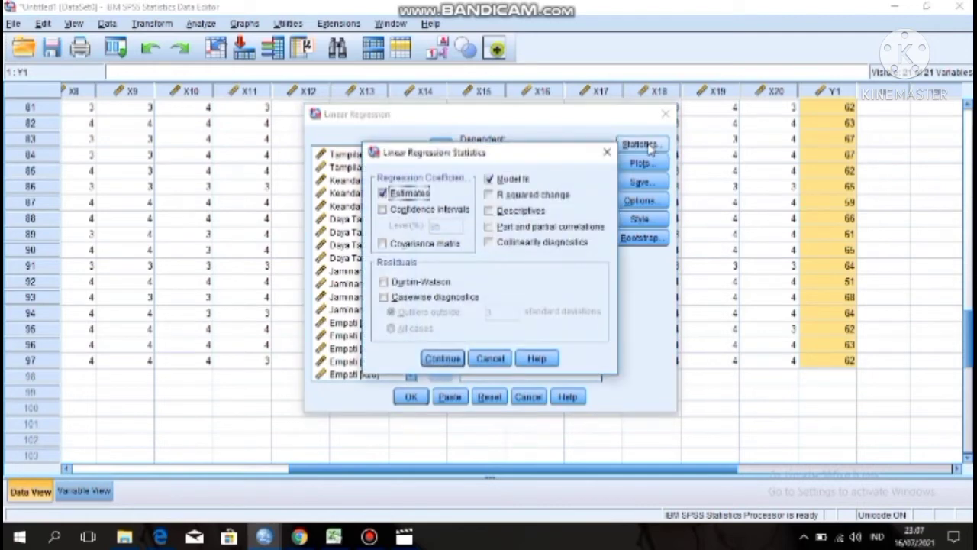
pyautogui.click(489, 243)
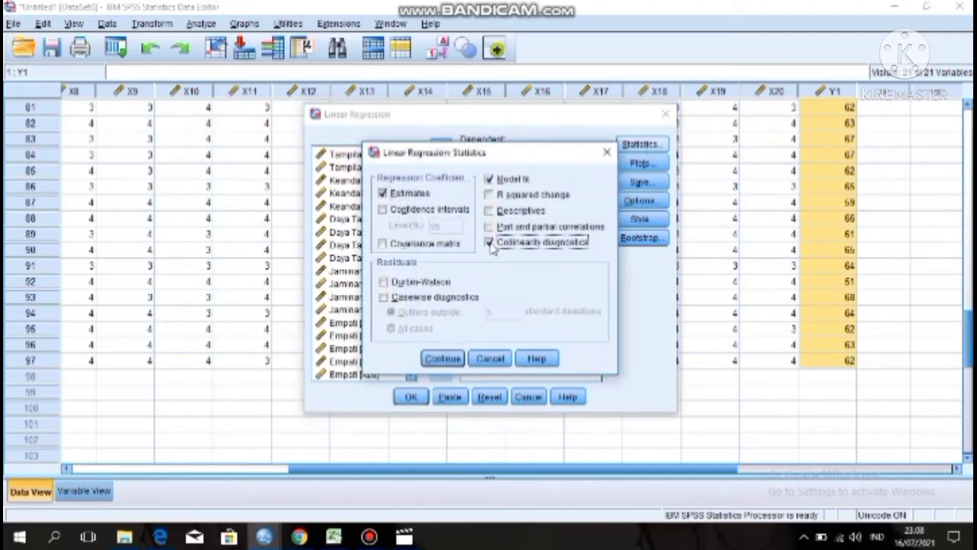
pyautogui.click(445, 359)
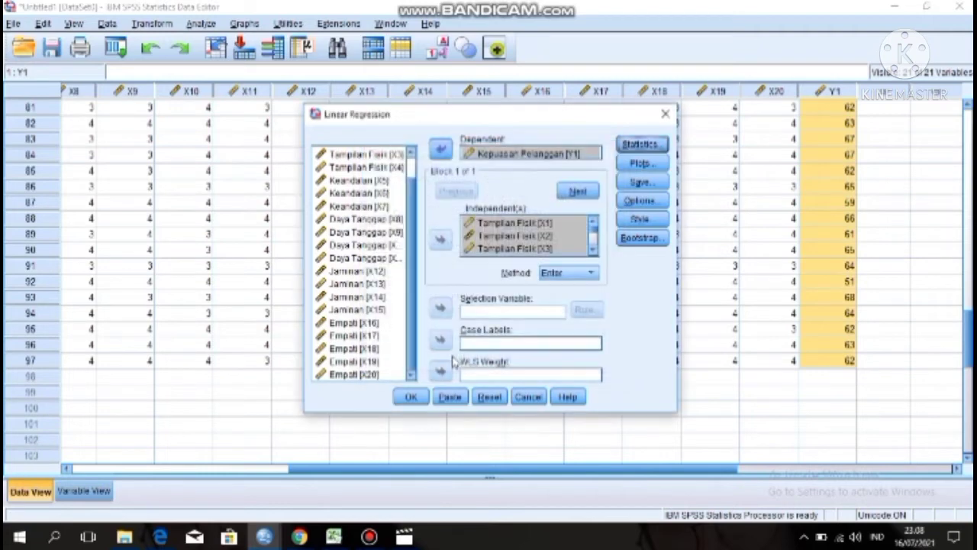
# Define the regression's residual scatterplot with *SRESID on the Y axis and *ZPRED on the X axis.
pyautogui.click(638, 164)
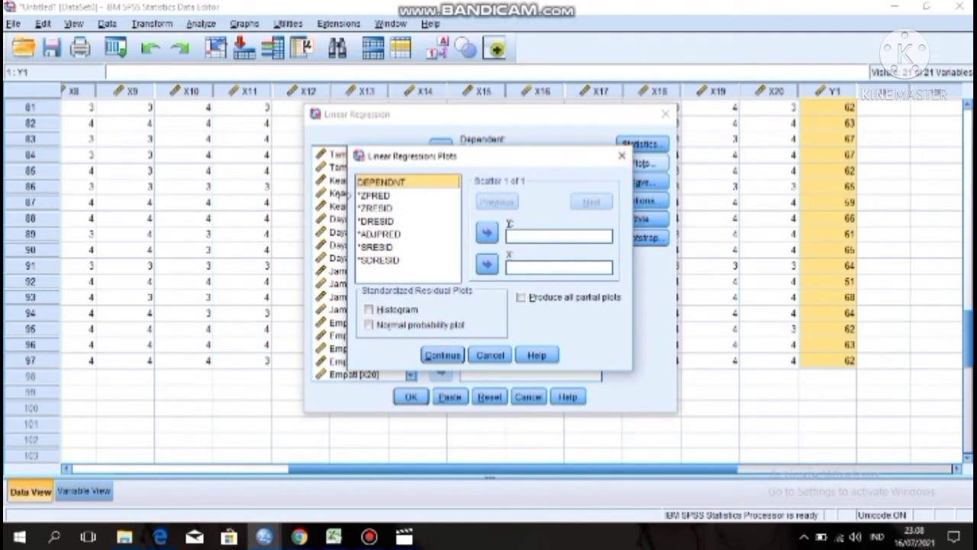
pyautogui.click(374, 196)
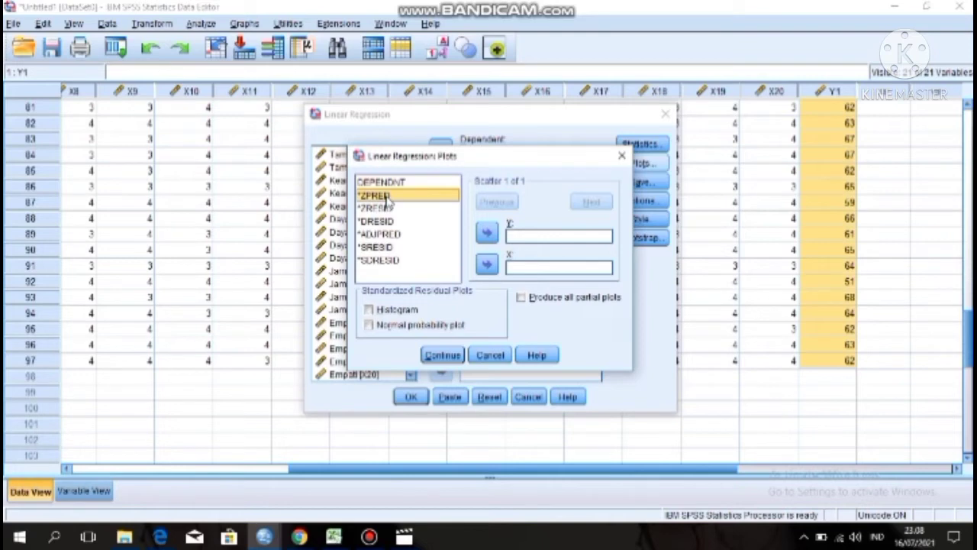
pyautogui.click(486, 263)
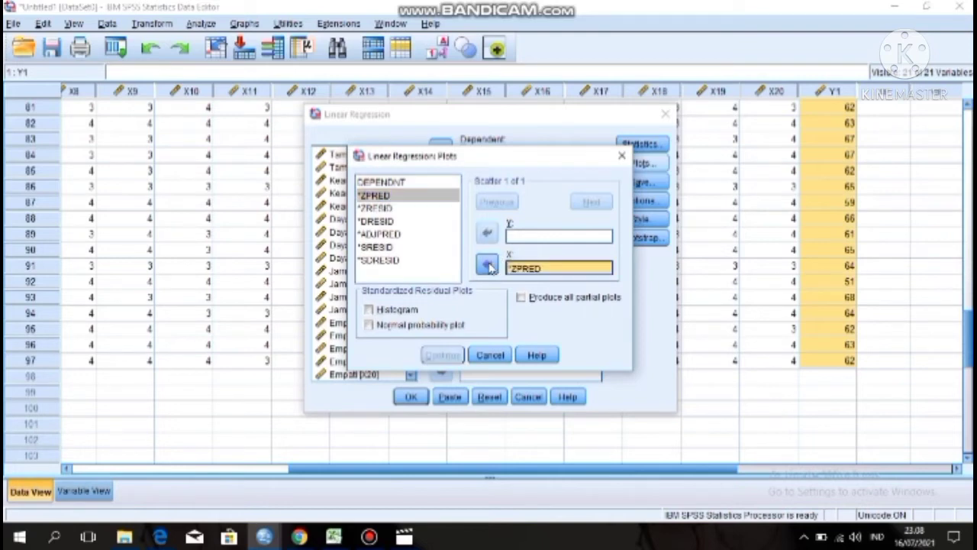
pyautogui.click(391, 248)
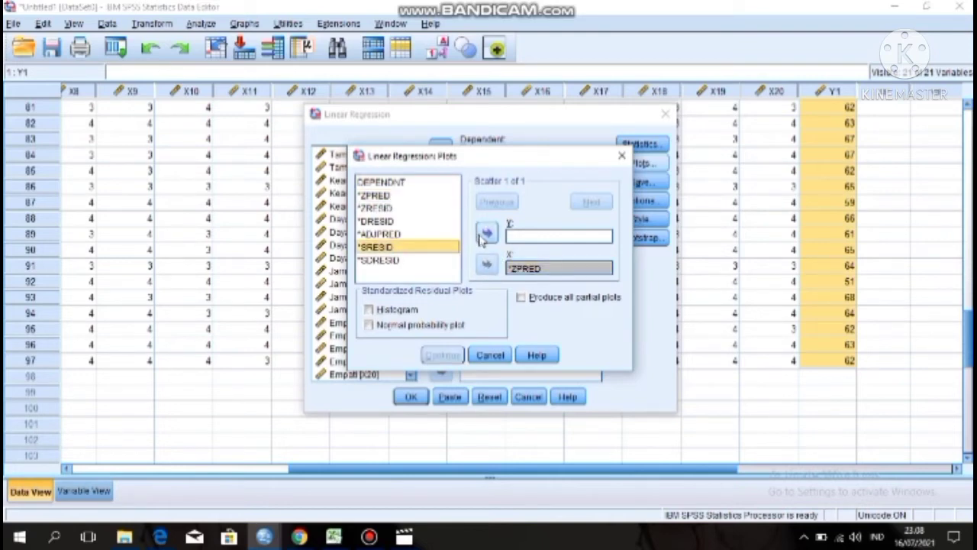
pyautogui.click(487, 234)
# Include a histogram and a normal probability plot of the standardized residuals in the regression plots.
pyautogui.click(370, 310)
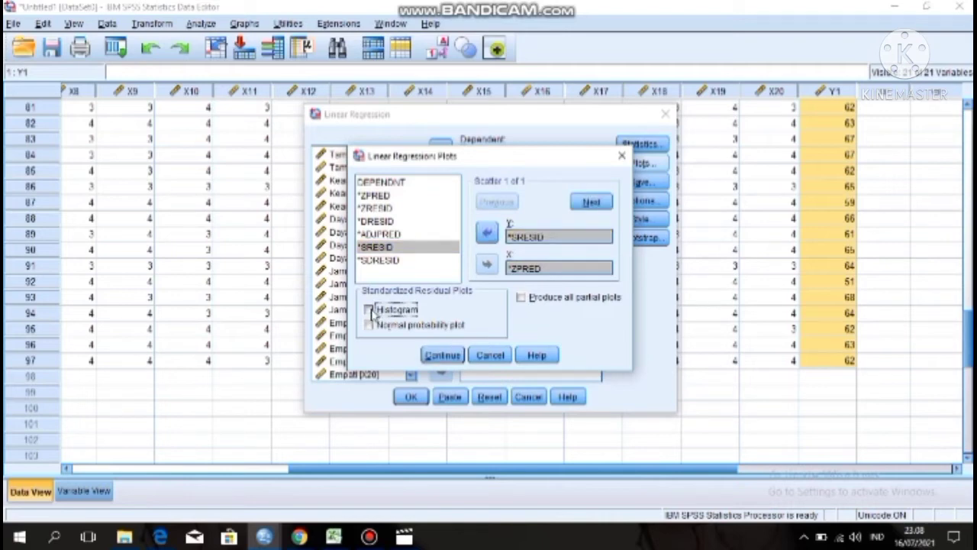
pyautogui.click(371, 326)
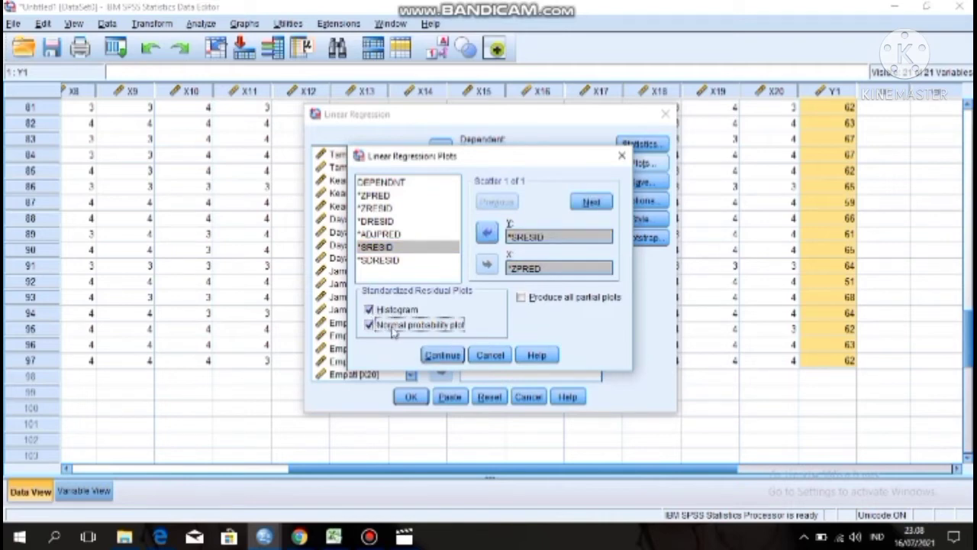
pyautogui.click(439, 356)
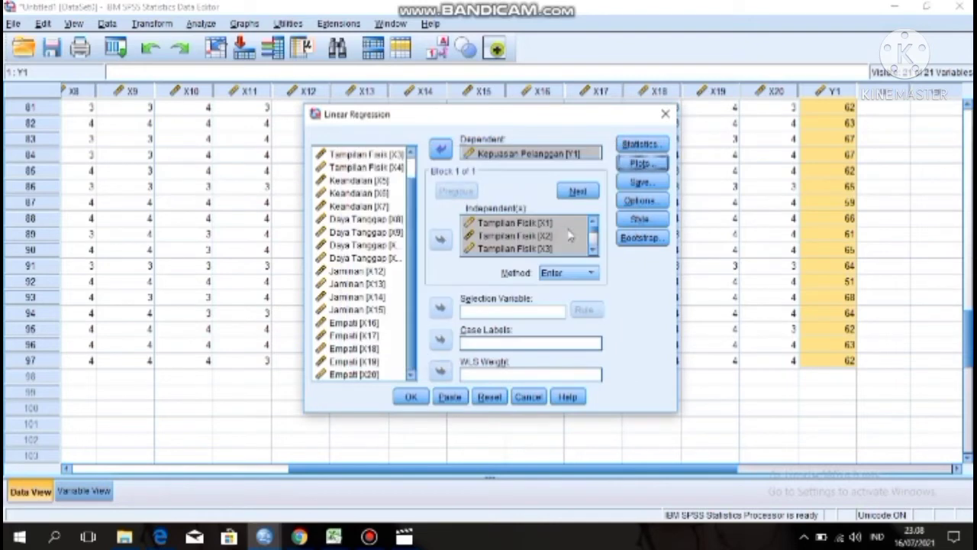
# Save the unstandardized residuals as a new variable and run the linear regression.
pyautogui.click(641, 182)
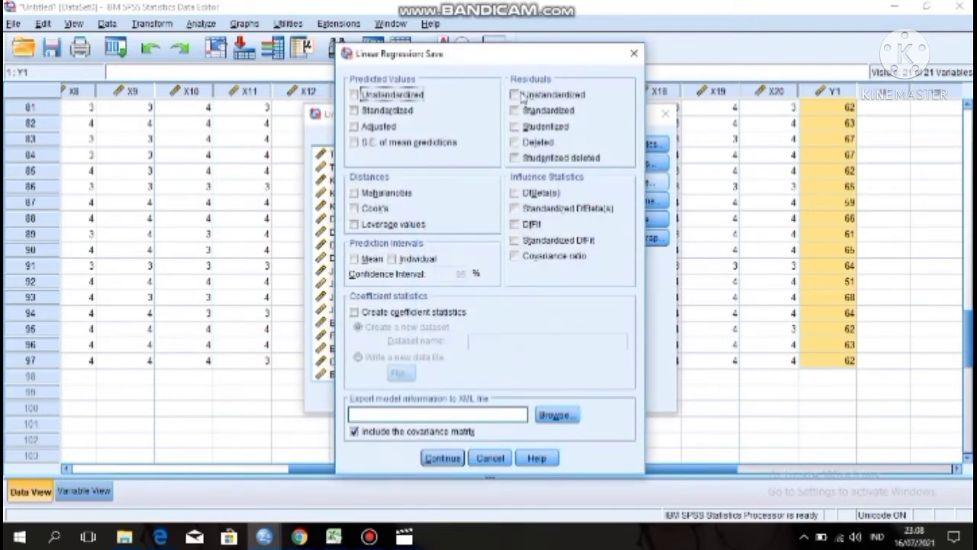
pyautogui.click(515, 95)
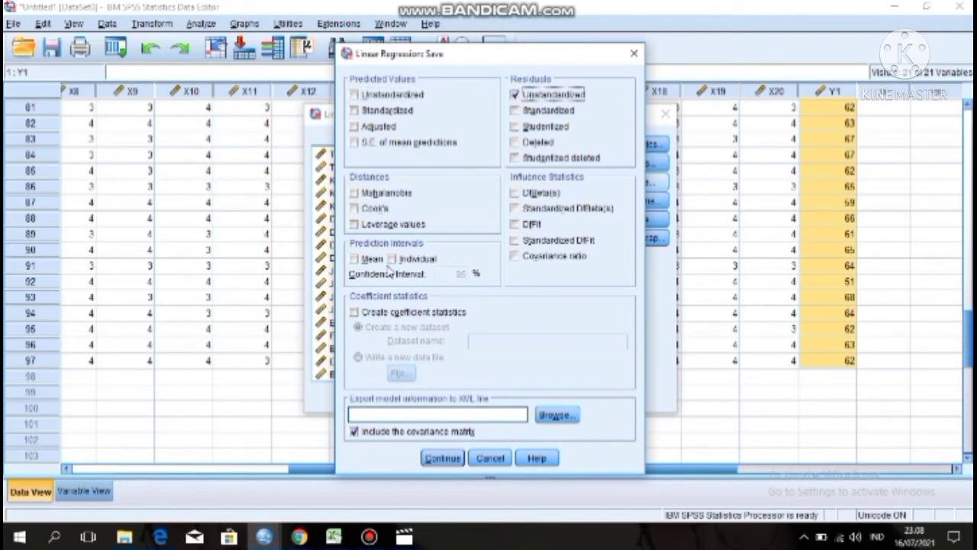
pyautogui.click(443, 457)
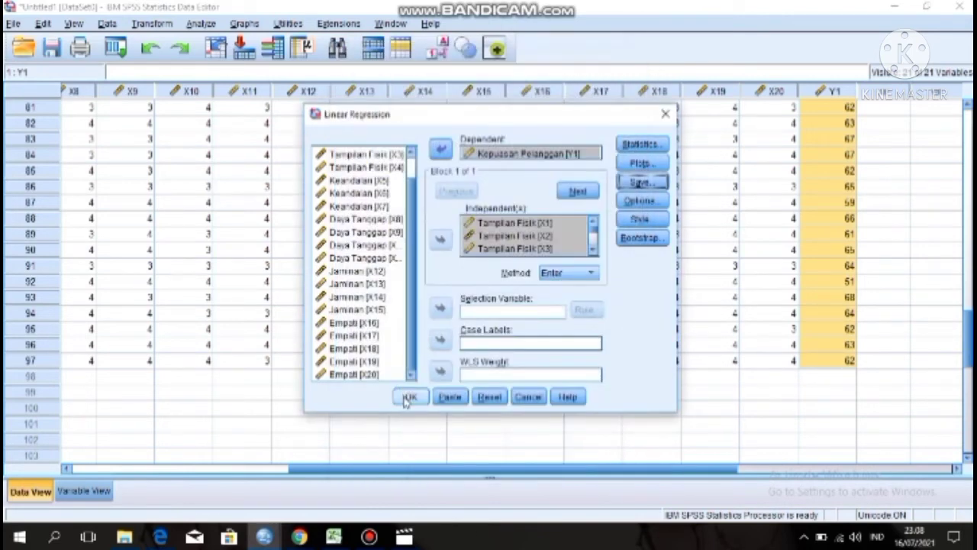
pyautogui.click(408, 398)
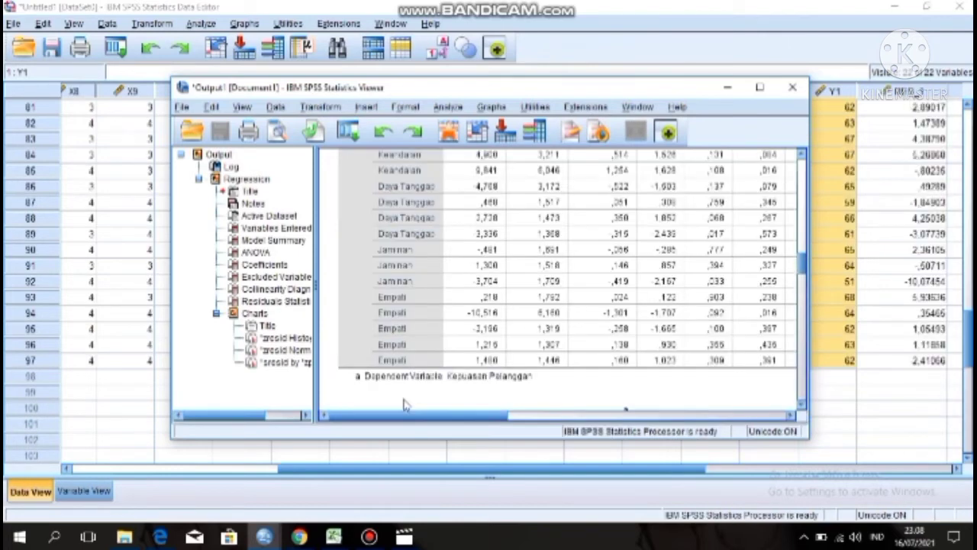
# Examine the regression output from the log through the model summary, ANOVA, coefficients, excluded variables, collinearity and residuals statistics tables.
pyautogui.click(578, 340)
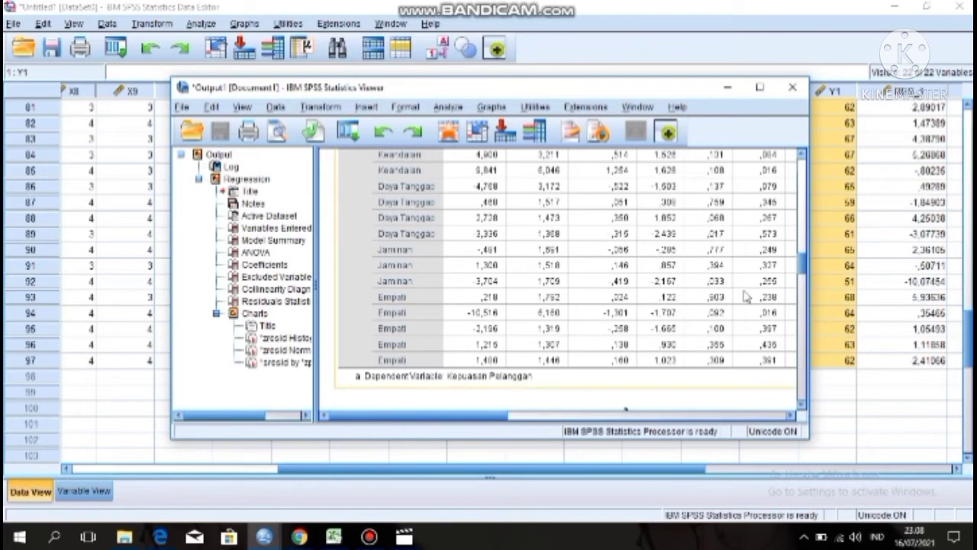
pyautogui.scroll(15, 717, 275)
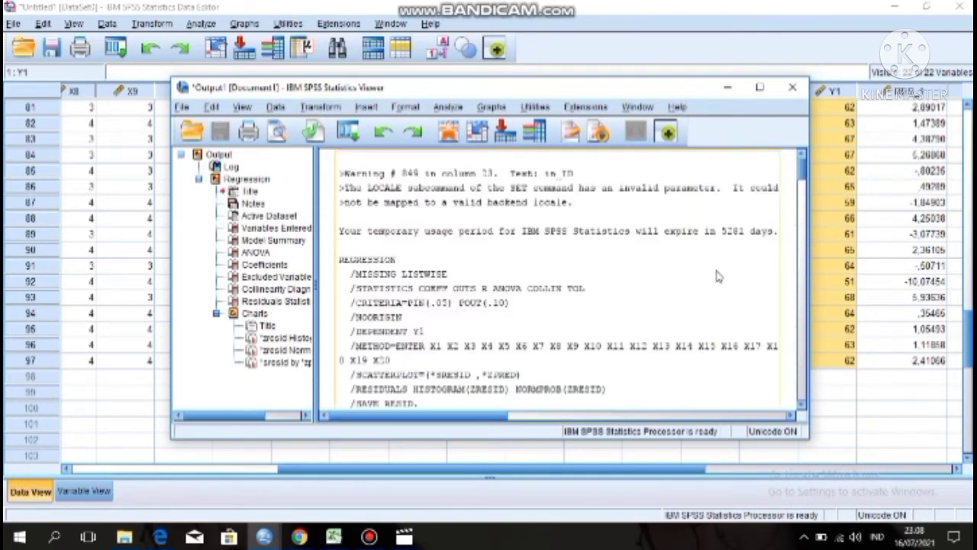
pyautogui.scroll(-3, 716, 275)
pyautogui.scroll(-8, 717, 277)
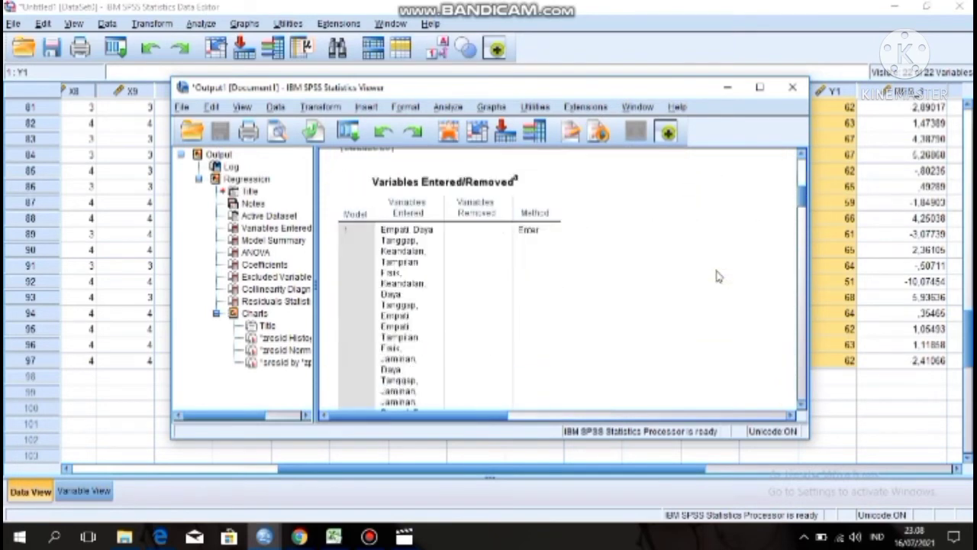
pyautogui.scroll(-5, 716, 276)
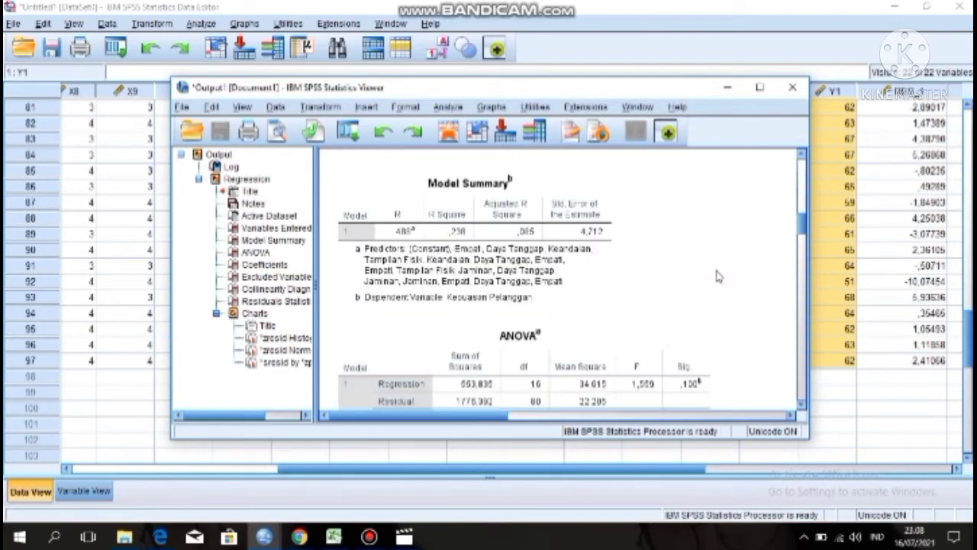
pyautogui.scroll(-3, 717, 277)
pyautogui.scroll(-5, 717, 276)
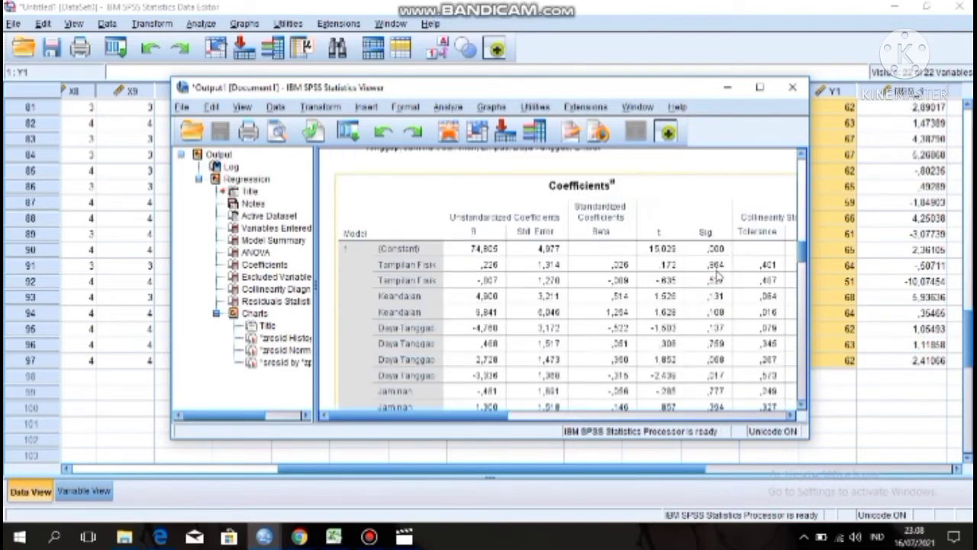
pyautogui.scroll(-5, 716, 277)
pyautogui.scroll(-4, 717, 276)
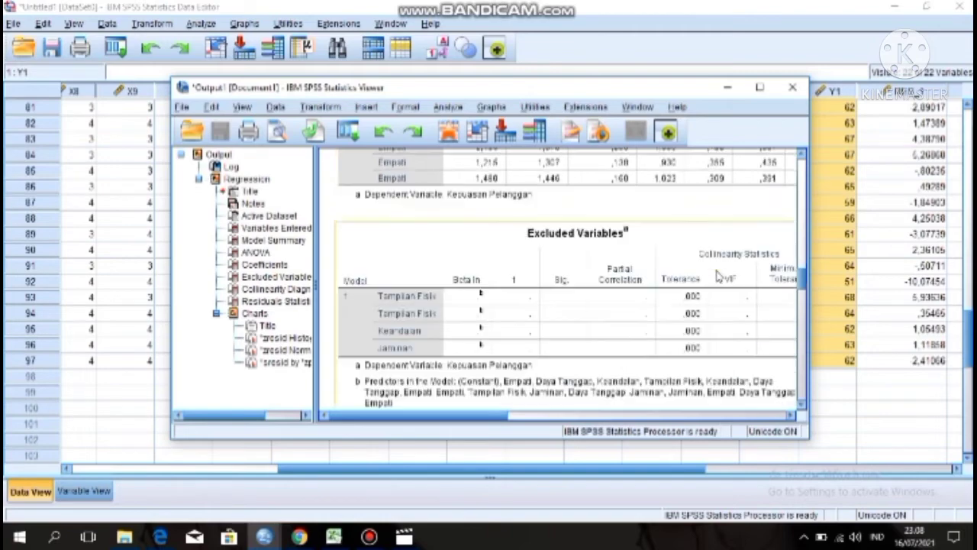
pyautogui.scroll(-8, 718, 276)
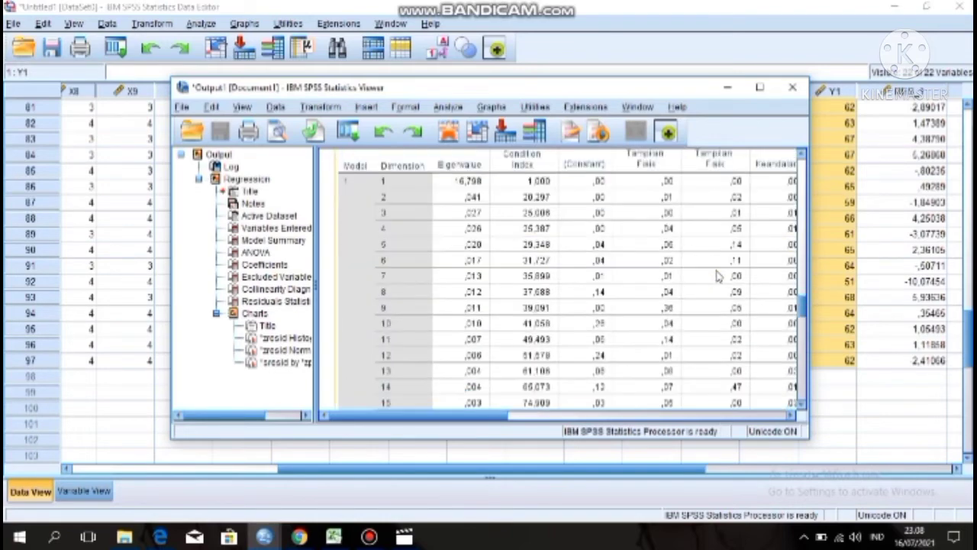
pyautogui.scroll(-8, 718, 277)
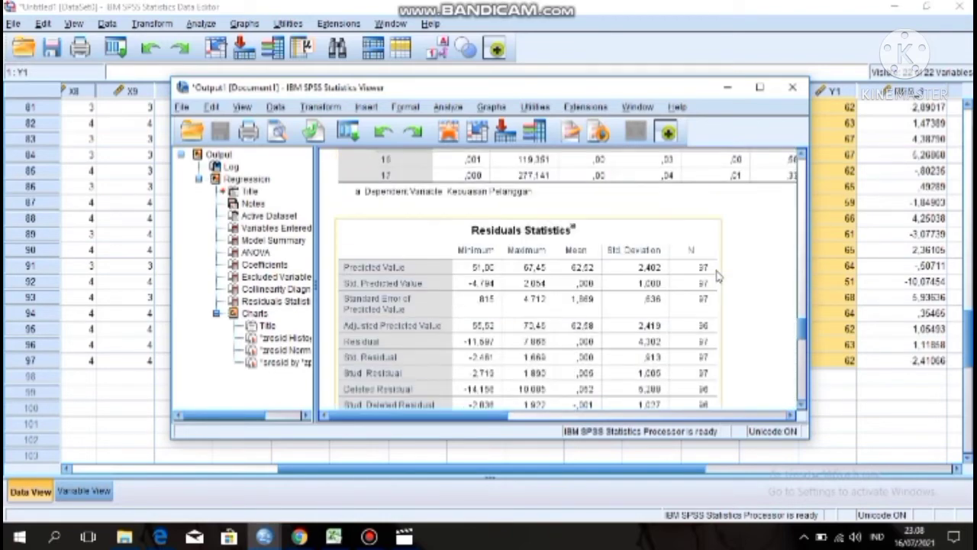
# Examine the residual histogram, the normal P-P plot and the scatterplot, looking back briefly at the collinearity diagnostics.
pyautogui.scroll(-6, 718, 276)
pyautogui.scroll(-4, 718, 277)
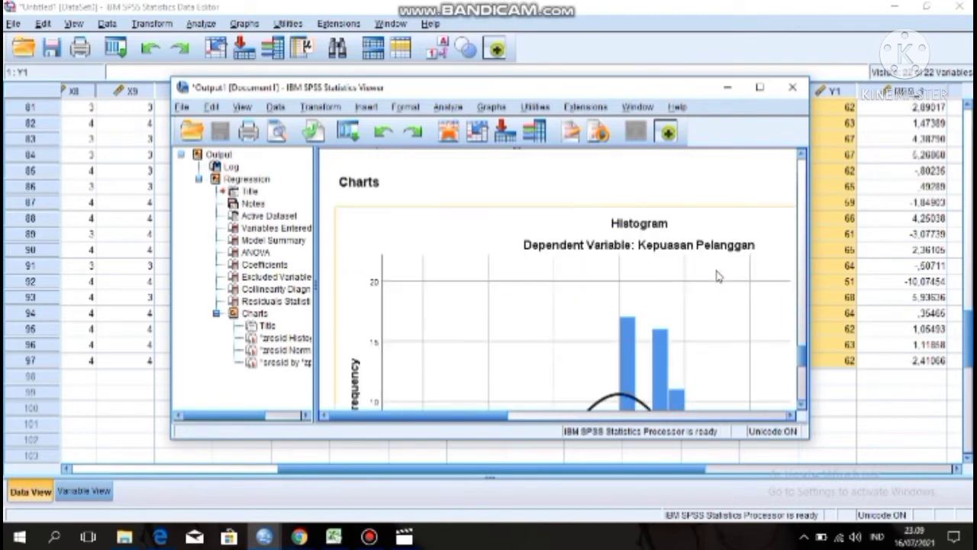
pyautogui.scroll(-2, 718, 277)
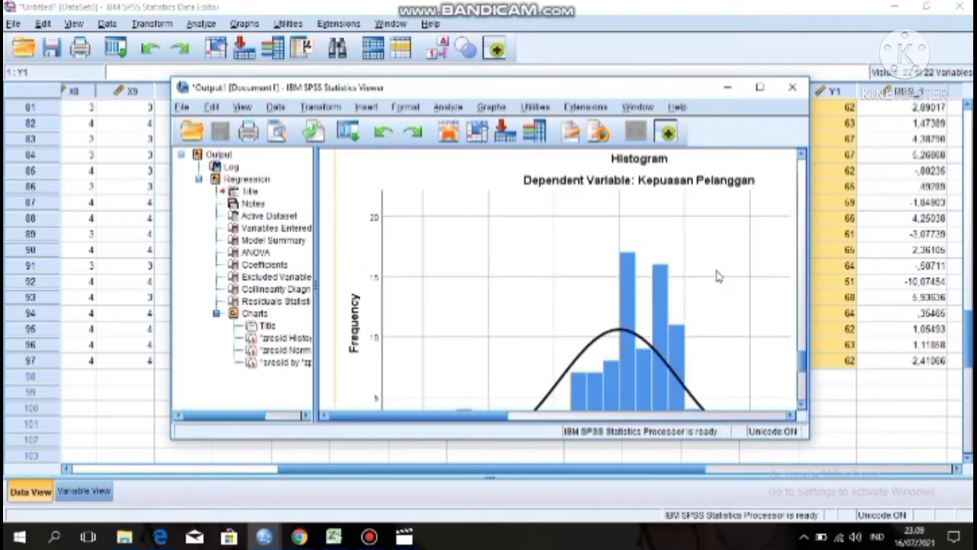
pyautogui.scroll(-6, 717, 276)
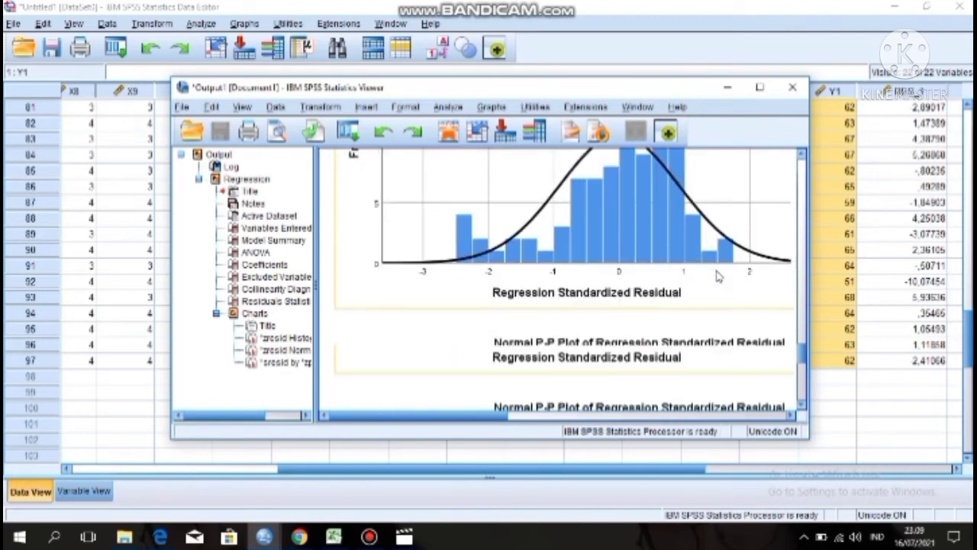
pyautogui.scroll(-6, 718, 276)
pyautogui.scroll(-8, 718, 277)
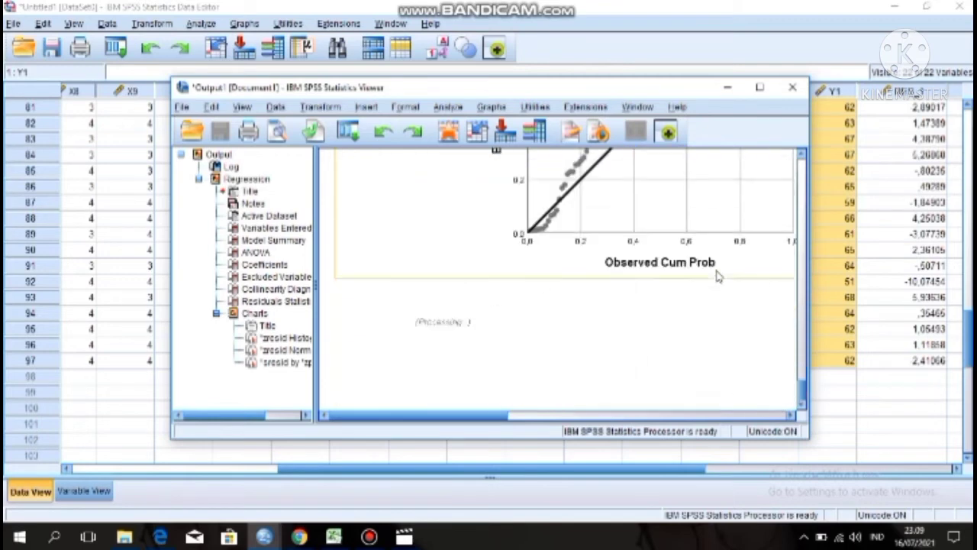
pyautogui.scroll(-8, 717, 276)
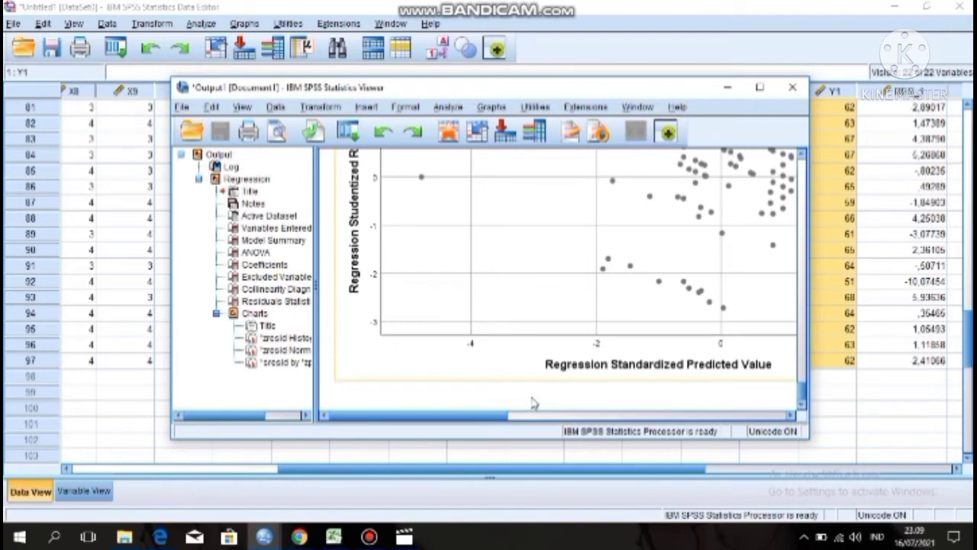
pyautogui.moveTo(499, 418); pyautogui.dragTo(546, 429)
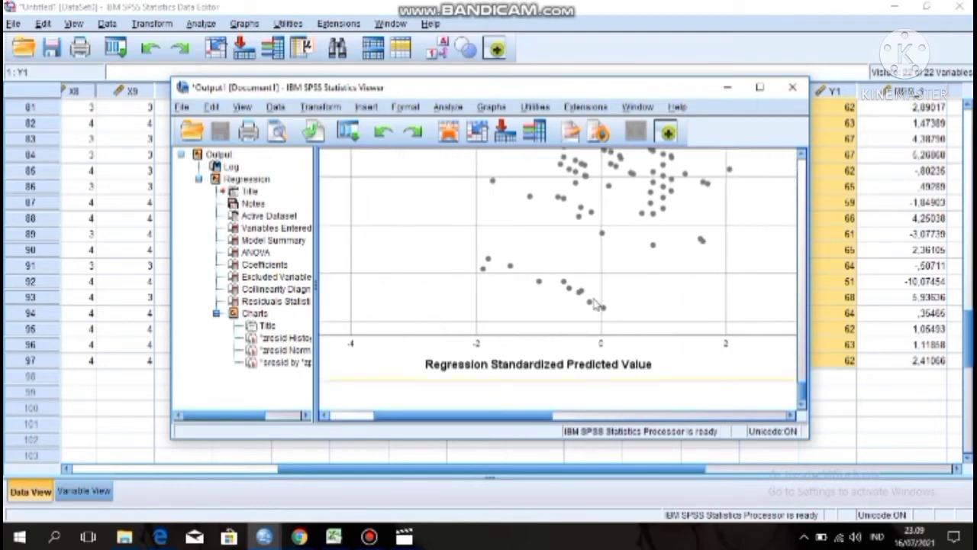
pyautogui.scroll(10, 595, 304)
pyautogui.scroll(5, 596, 304)
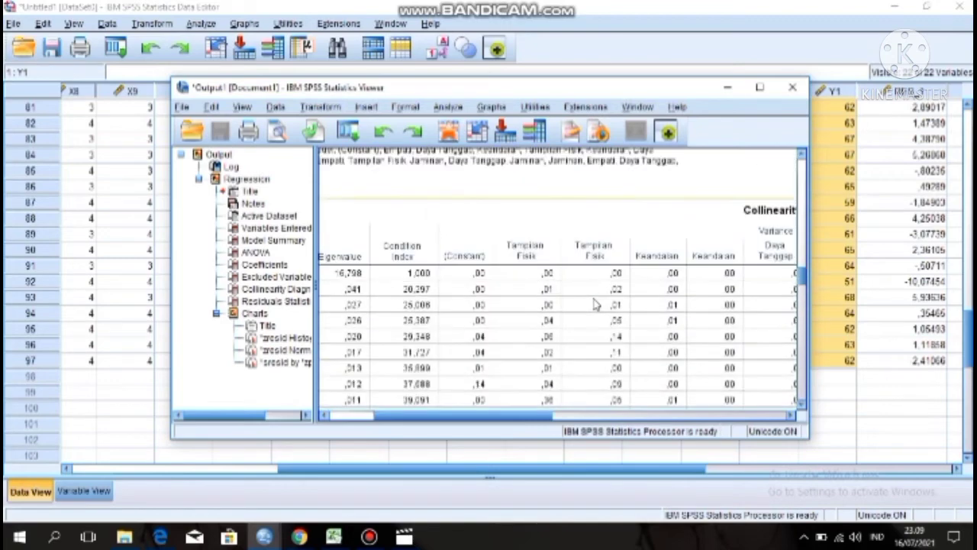
pyautogui.scroll(-10, 596, 304)
pyautogui.scroll(-5, 595, 304)
# Examine the regression output from the log through the model summary, ANOVA, coefficients and excluded variables tables down to the scatterplot.
pyautogui.scroll(3, 596, 304)
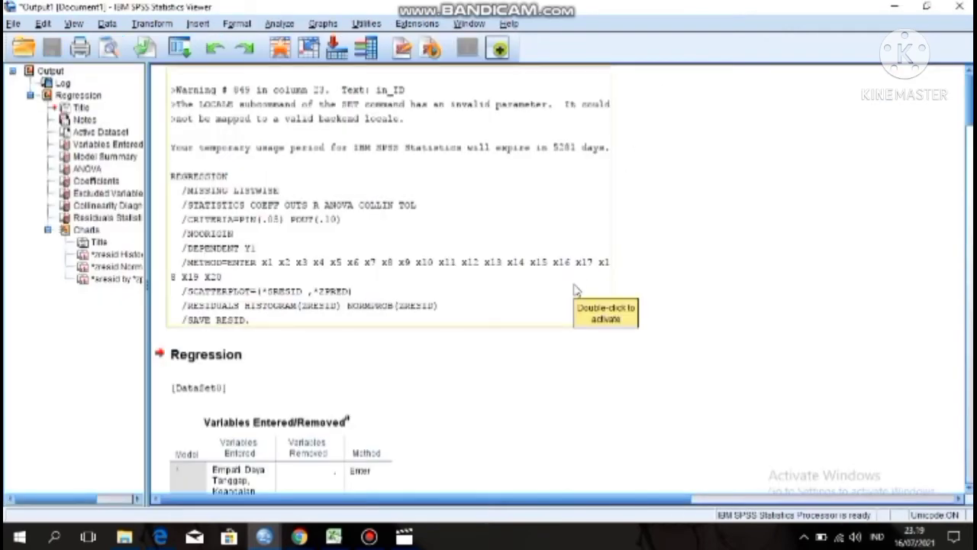
pyautogui.scroll(-5, 577, 291)
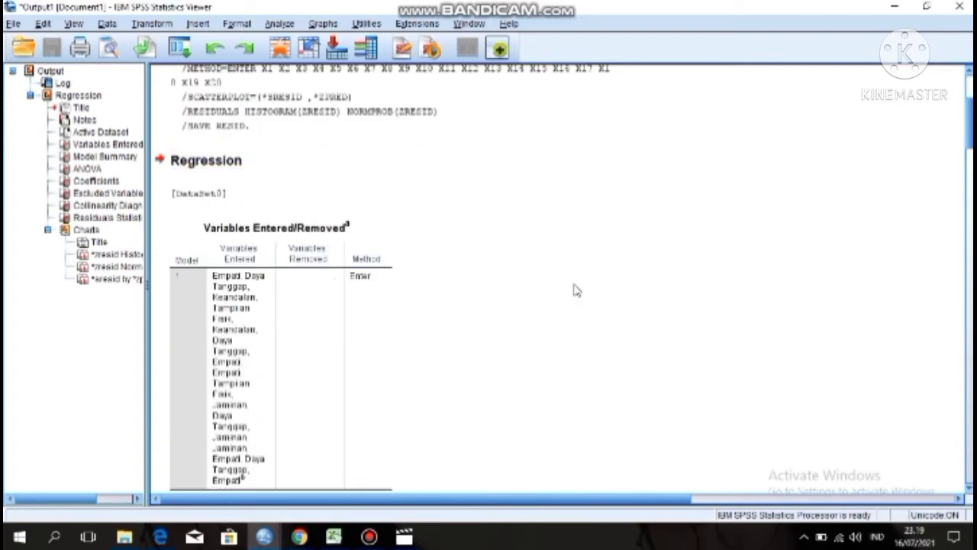
pyautogui.scroll(-5, 576, 291)
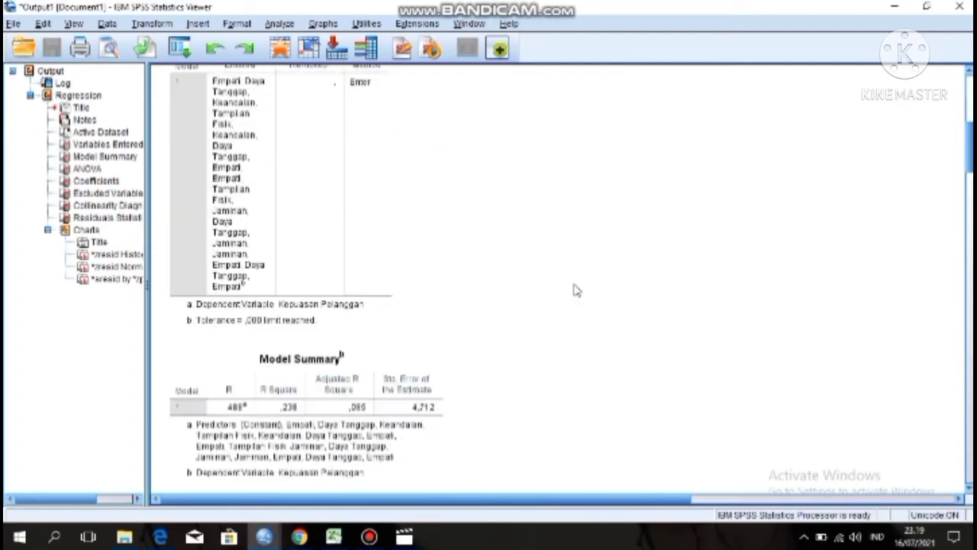
pyautogui.scroll(-3, 577, 291)
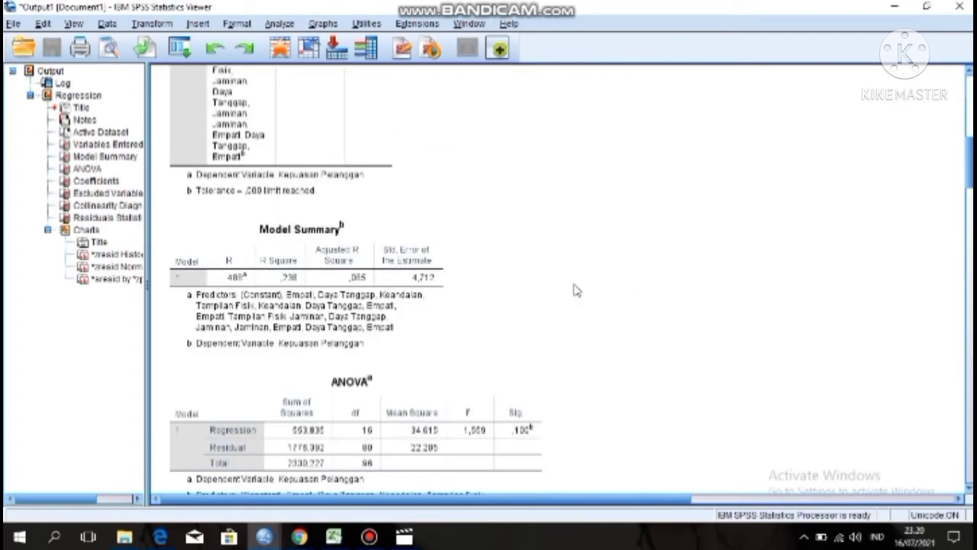
pyautogui.scroll(-7, 576, 291)
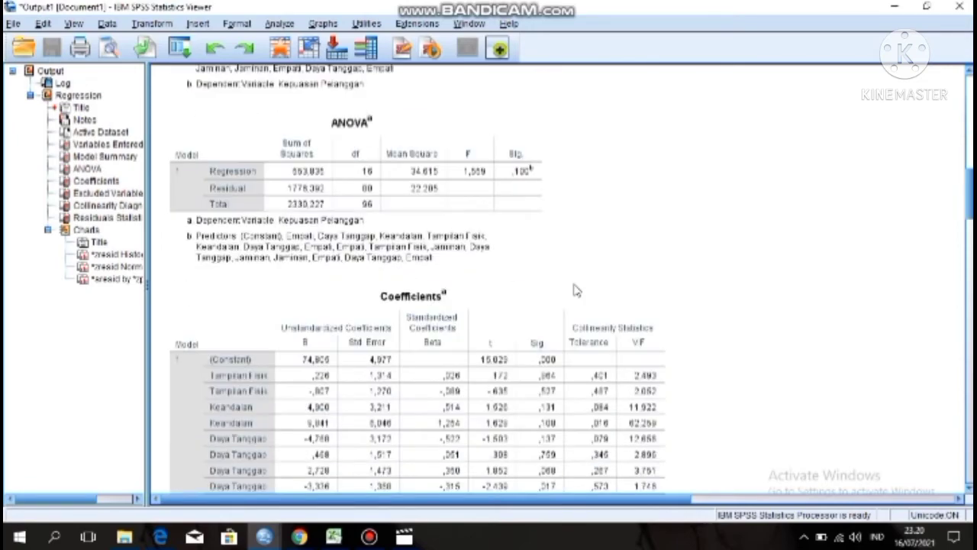
pyautogui.scroll(-8, 577, 291)
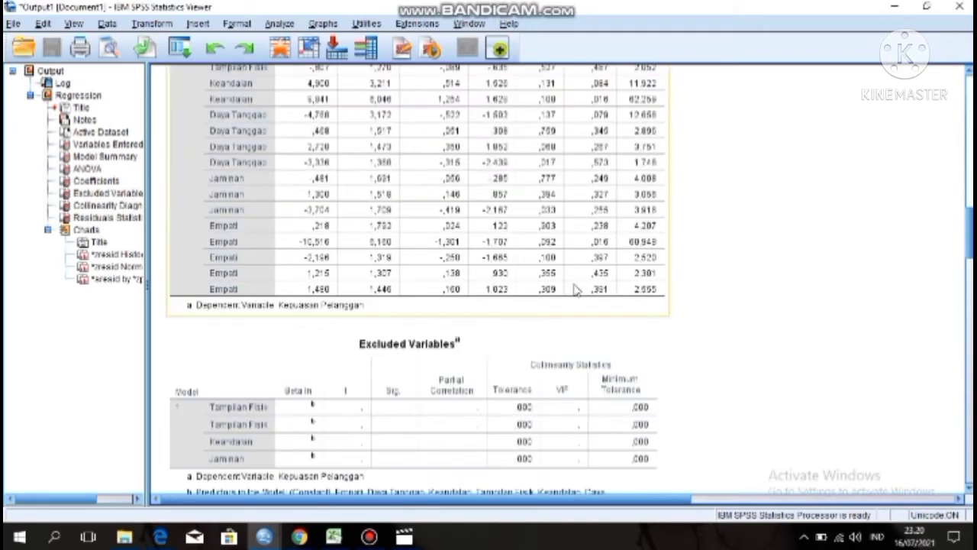
pyautogui.scroll(-5, 576, 291)
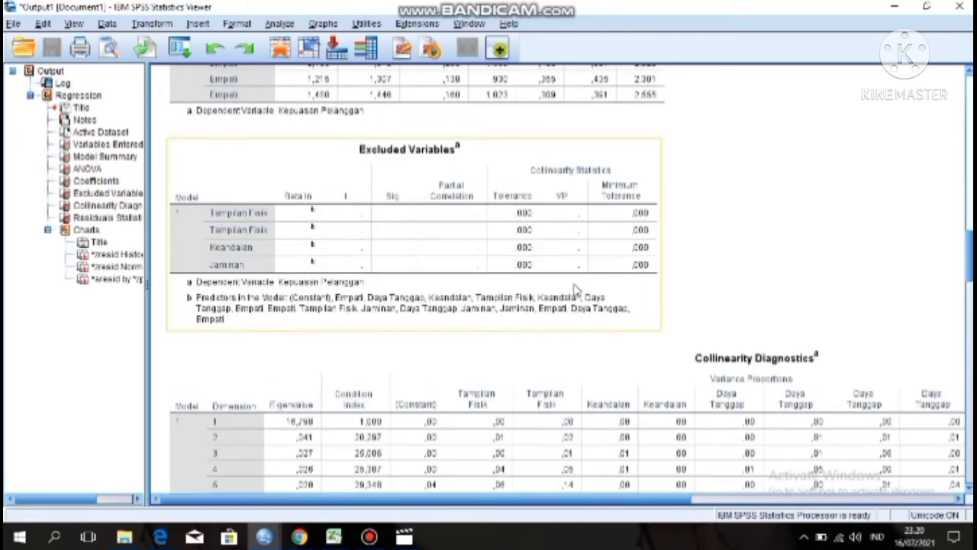
pyautogui.scroll(-20, 576, 291)
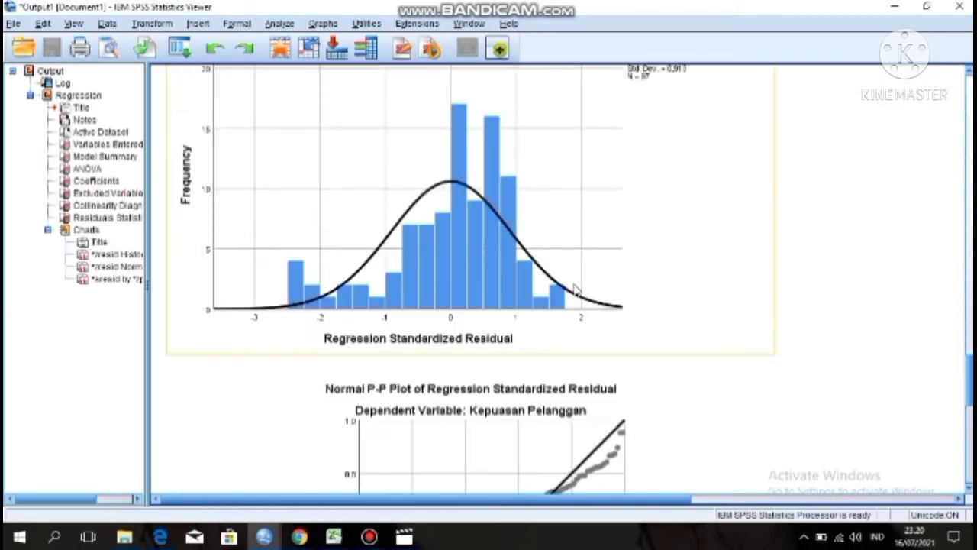
pyautogui.scroll(-16, 577, 291)
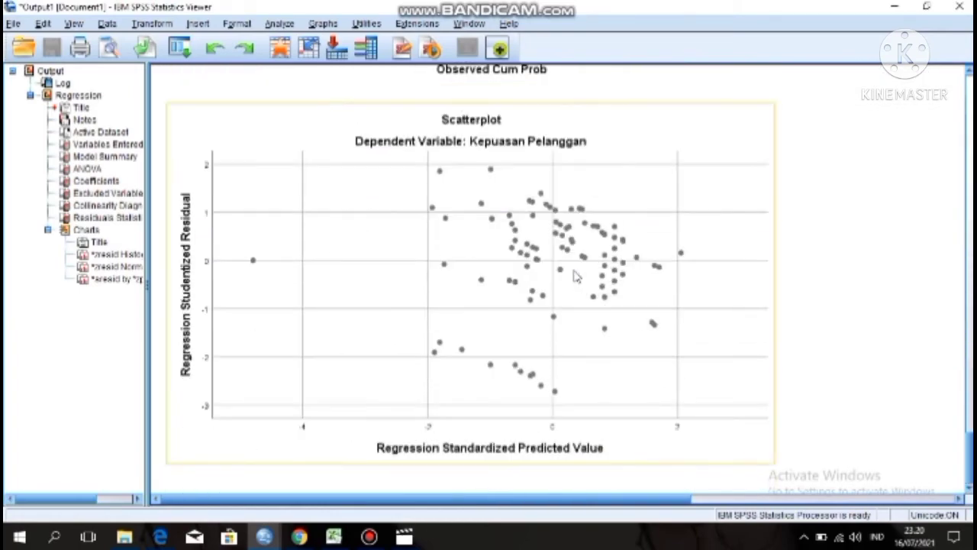
# Look back over the residual charts, the collinearity diagnostics and the residuals statistics table.
pyautogui.scroll(15, 576, 278)
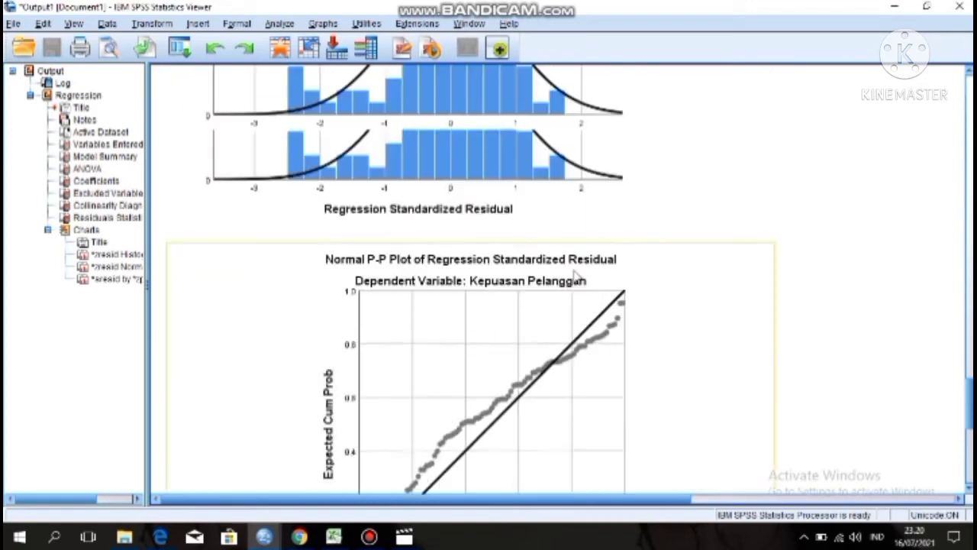
pyautogui.scroll(5, 577, 278)
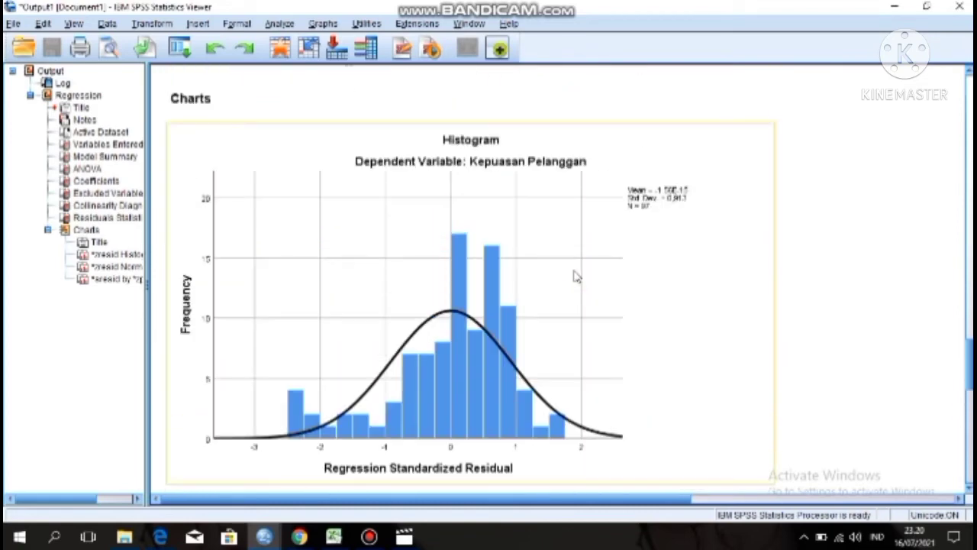
pyautogui.scroll(10, 577, 276)
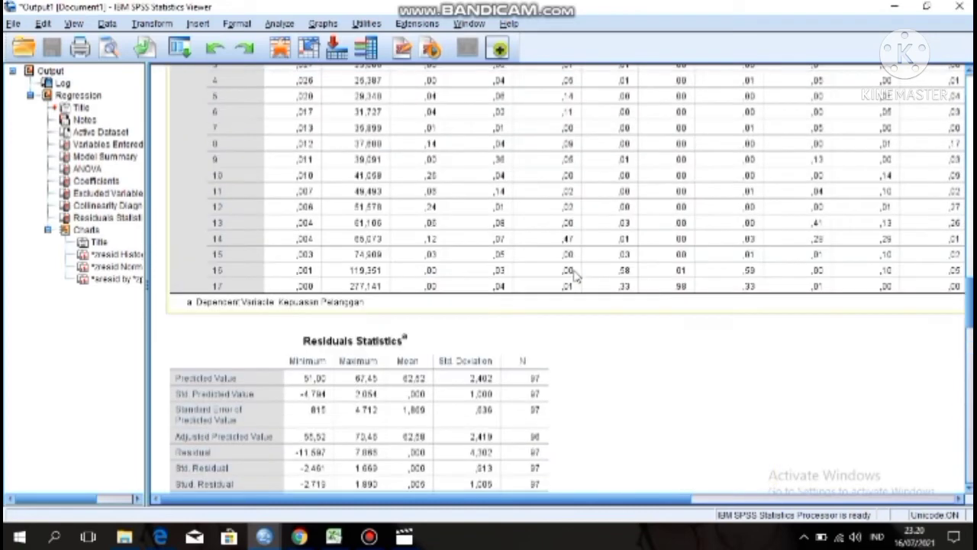
pyautogui.scroll(-10, 576, 278)
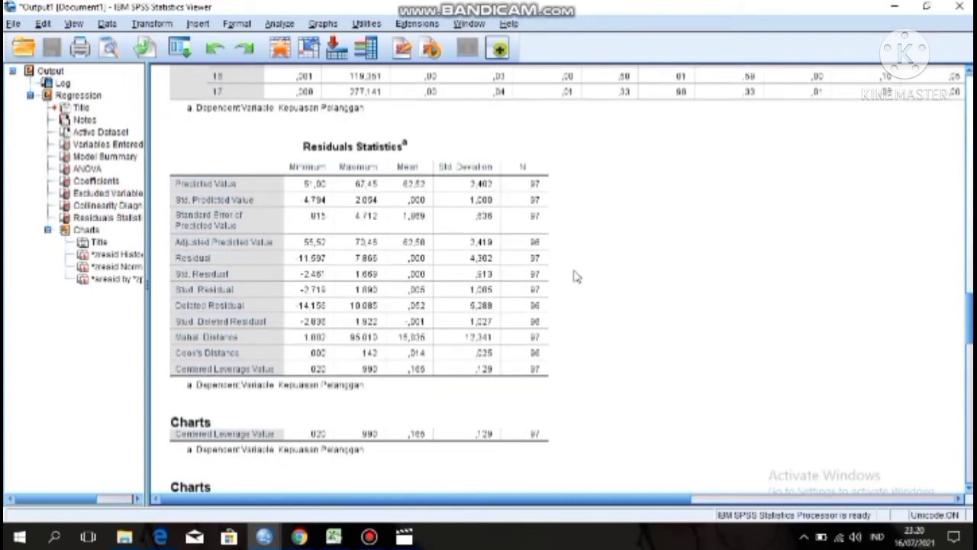
pyautogui.scroll(-15, 576, 278)
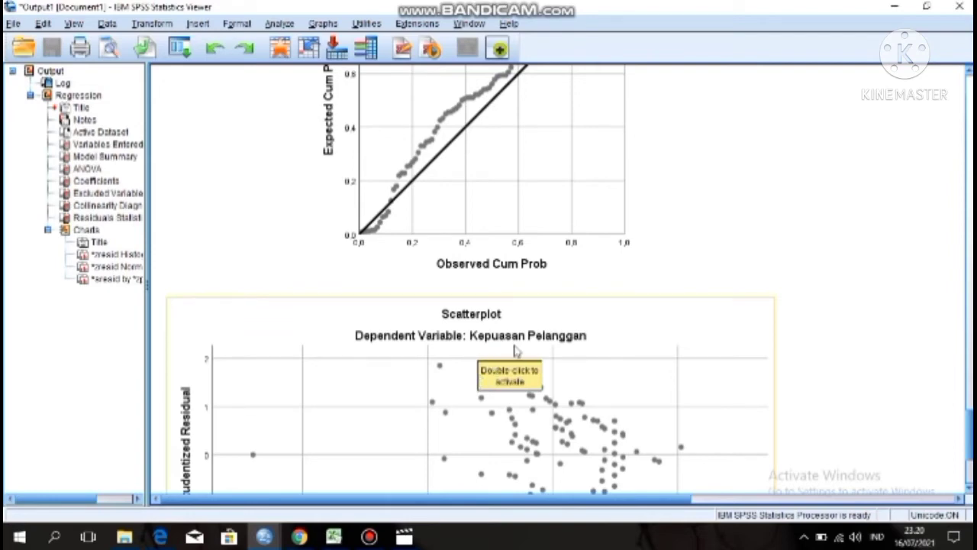
# Examine the shape of the standardized residual histogram against its normal curve, comparing it with the normal P-P plot.
pyautogui.scroll(5, 516, 350)
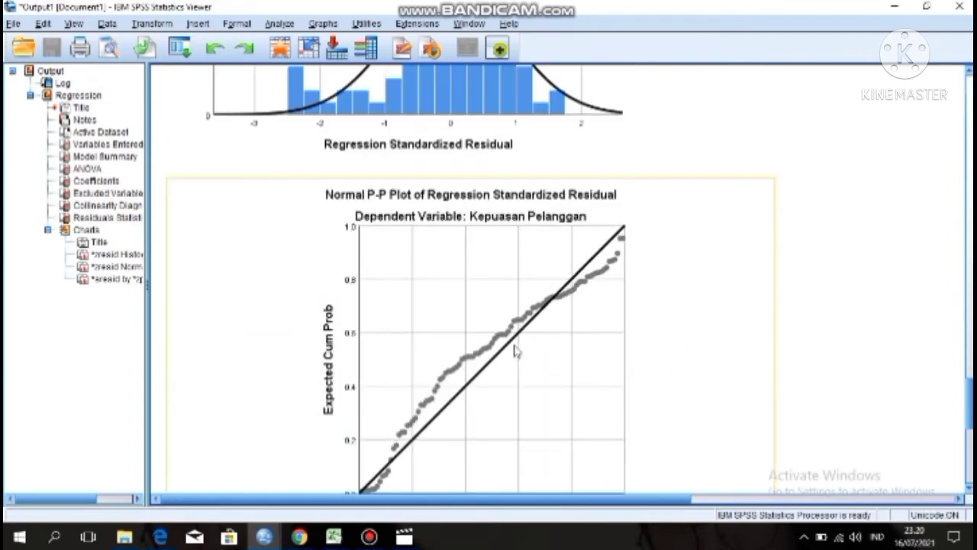
pyautogui.scroll(7, 515, 351)
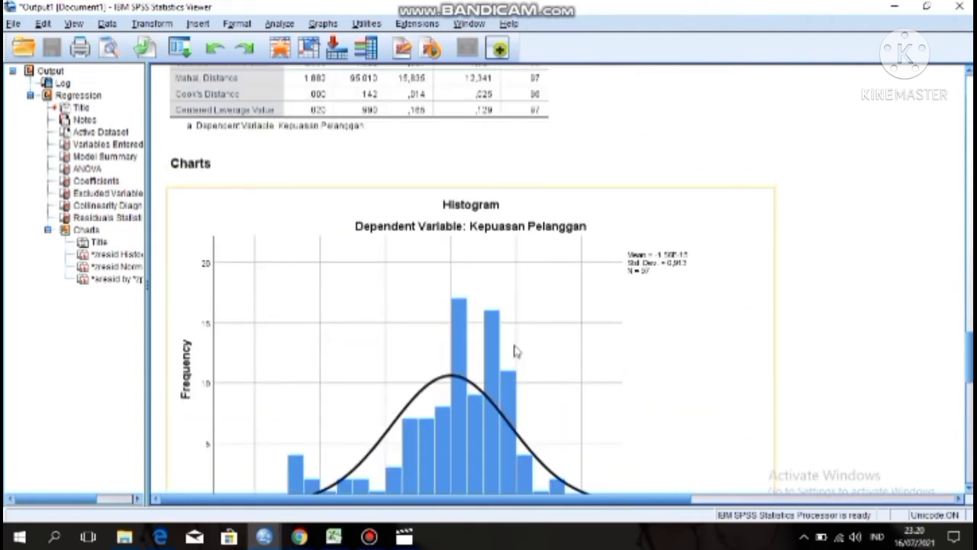
pyautogui.scroll(-6, 515, 351)
pyautogui.scroll(1, 515, 351)
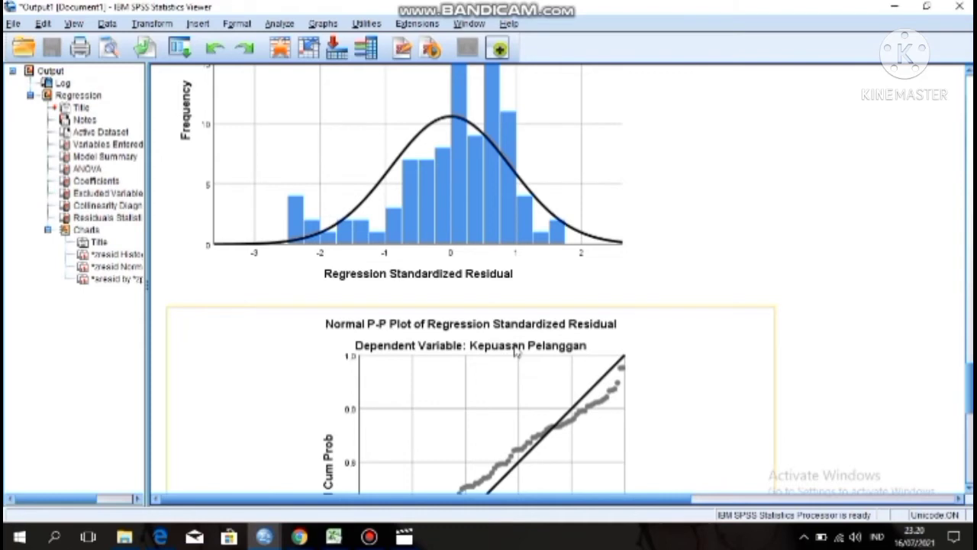
pyautogui.scroll(4, 654, 246)
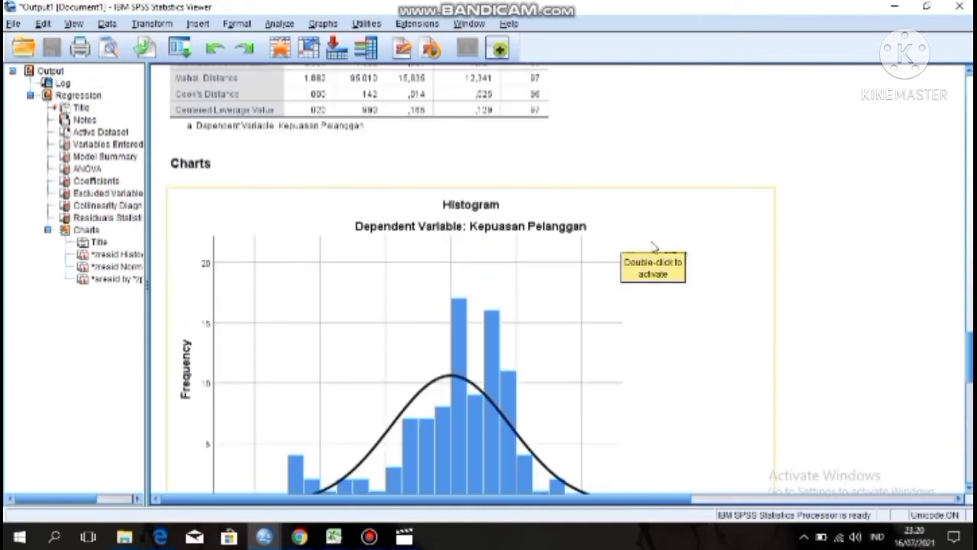
pyautogui.scroll(-5, 654, 246)
pyautogui.scroll(2, 655, 246)
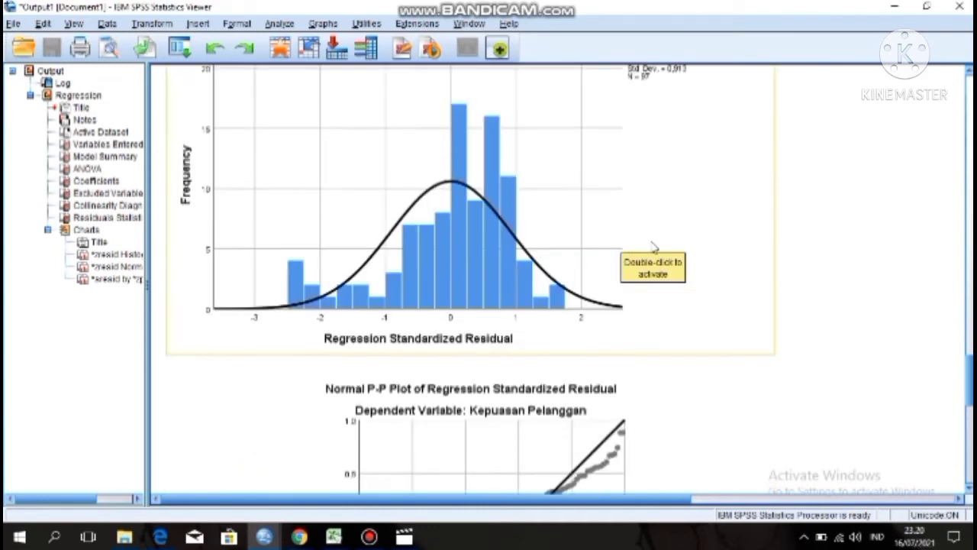
pyautogui.scroll(3, 655, 245)
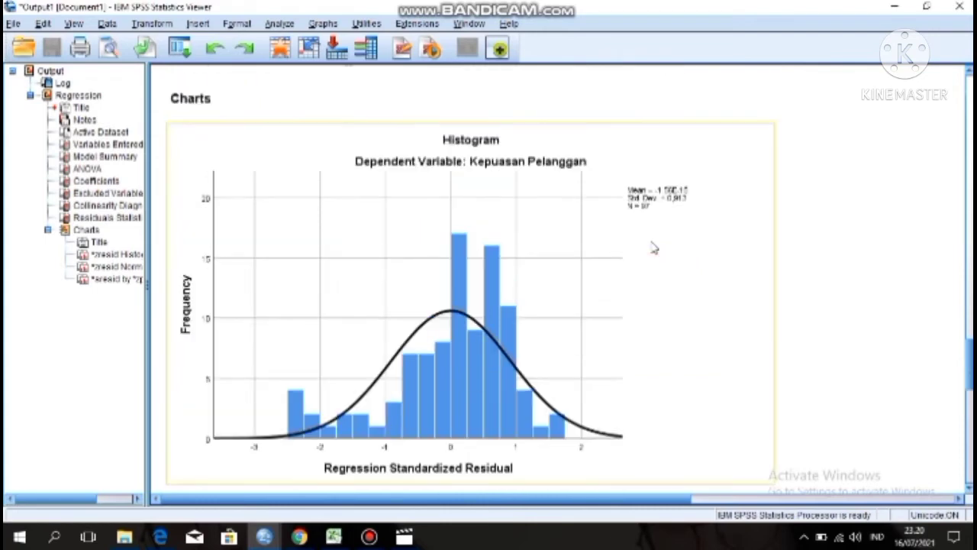
pyautogui.scroll(-2, 655, 246)
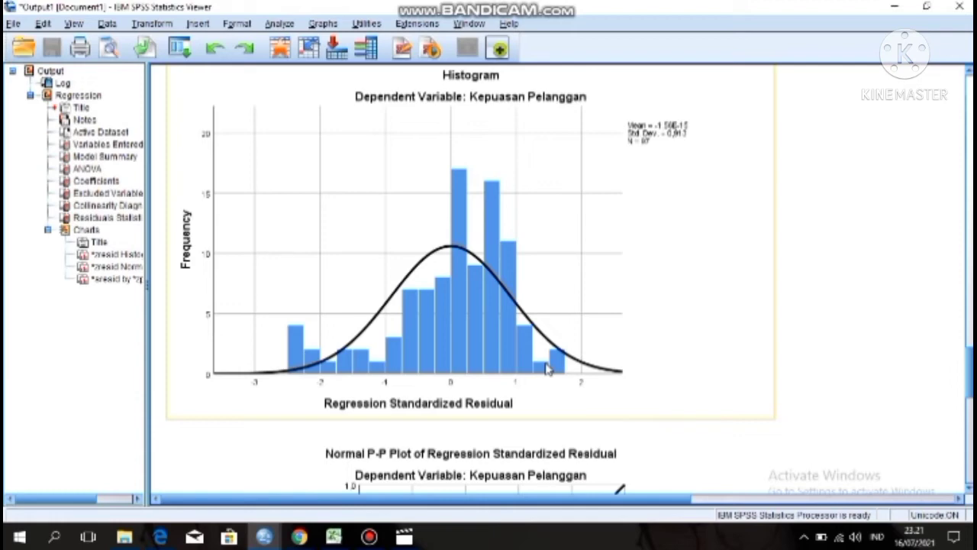
pyautogui.scroll(-3, 546, 369)
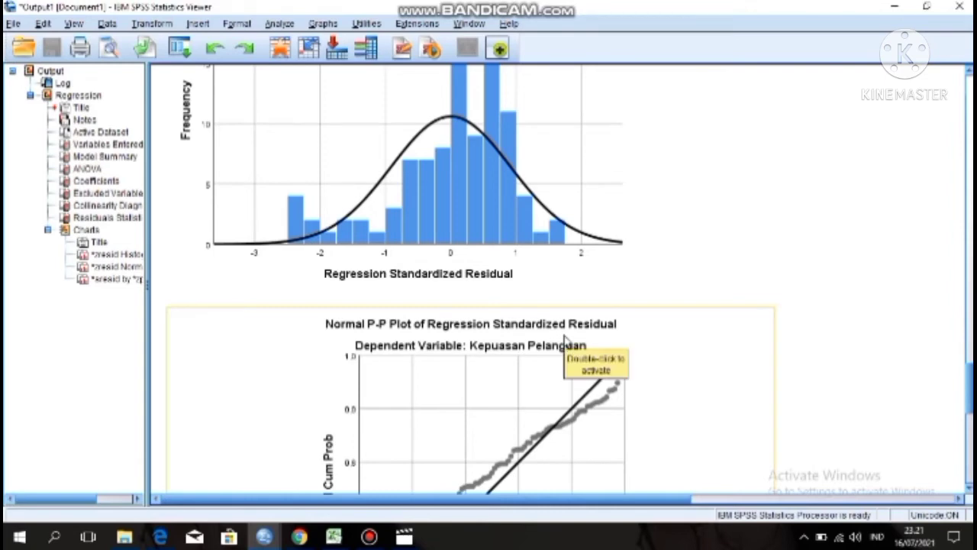
# Recheck the histogram and examine how closely the points of the normal P-P plot follow the diagonal line.
pyautogui.scroll(3, 565, 342)
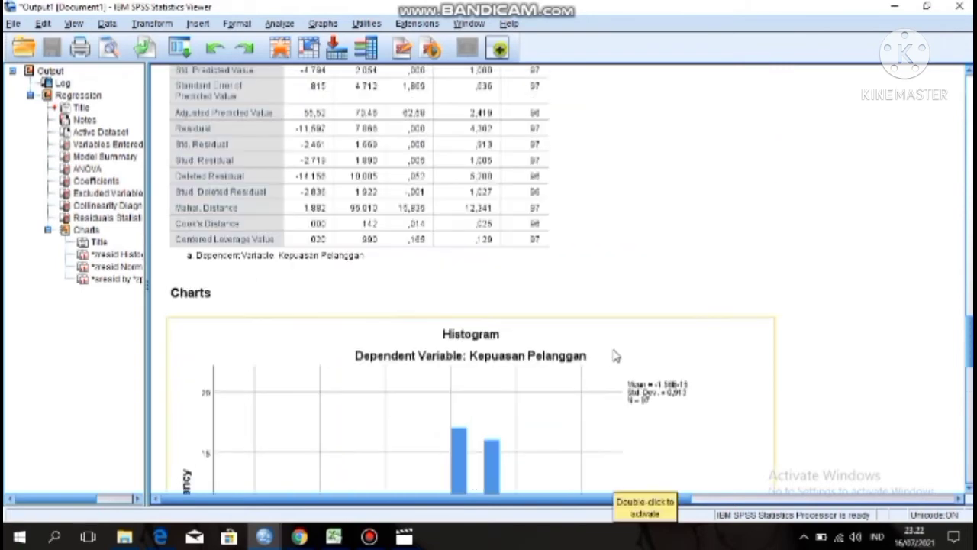
pyautogui.scroll(-10, 615, 353)
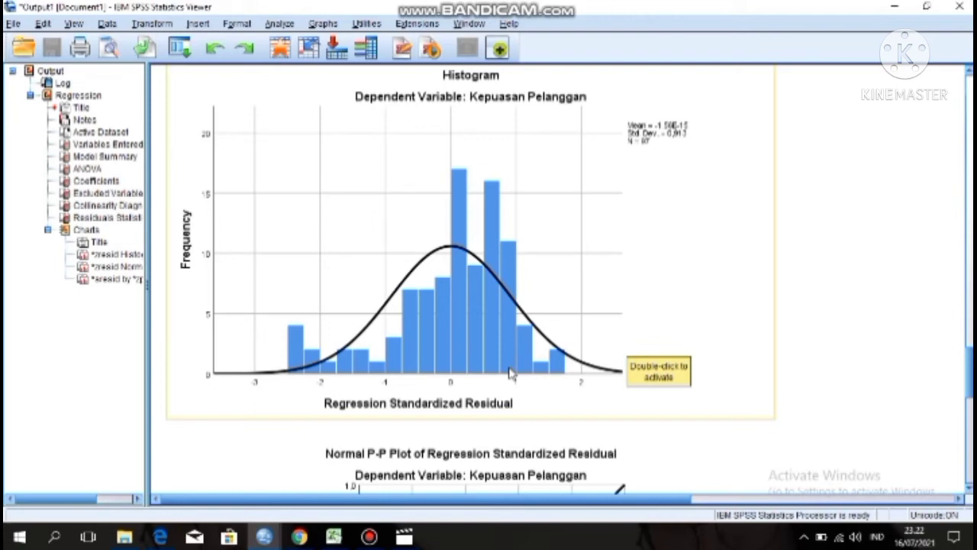
pyautogui.scroll(-5, 523, 326)
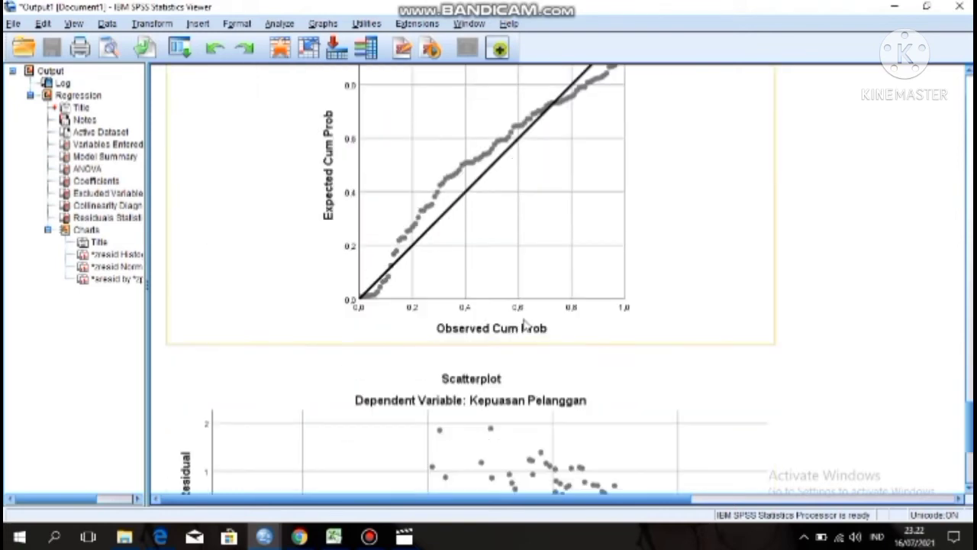
pyautogui.scroll(3, 524, 326)
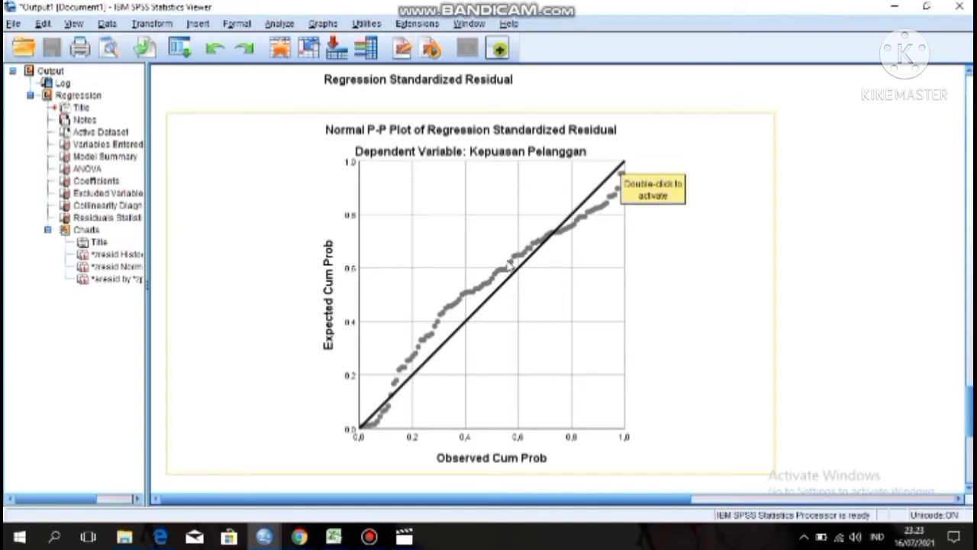
pyautogui.scroll(5, 511, 264)
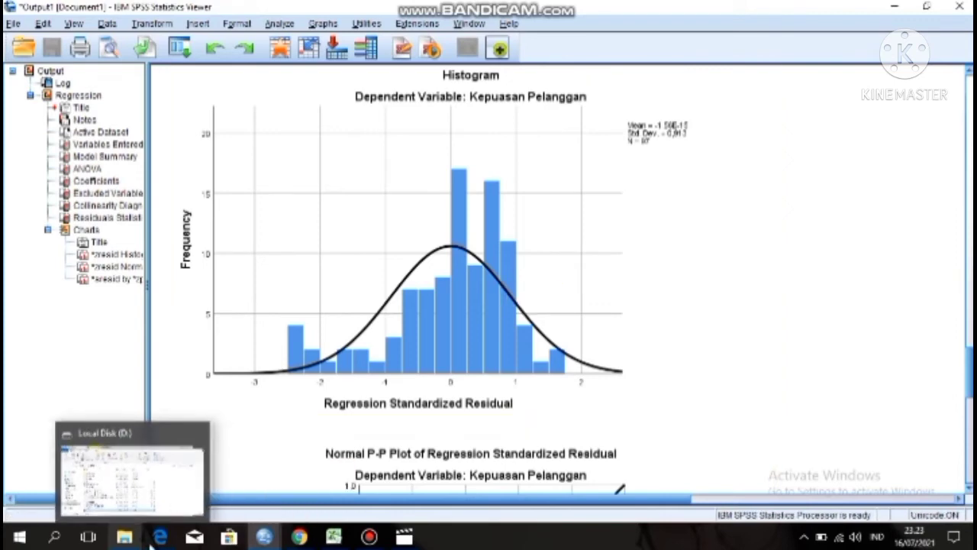
# Switch to the data set with the saved residuals, select the RES_1 variable and look through its values.
pyautogui.moveTo(263, 539)
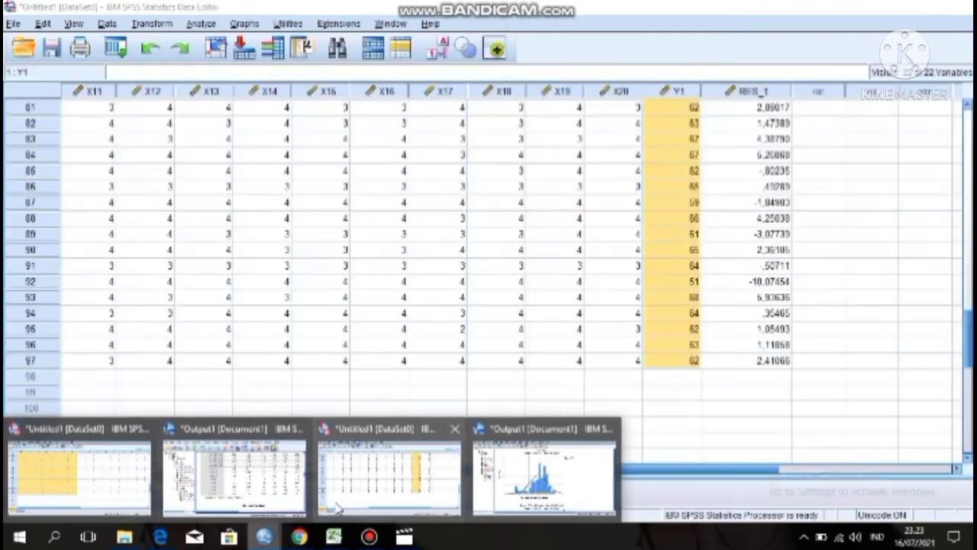
pyautogui.click(338, 508)
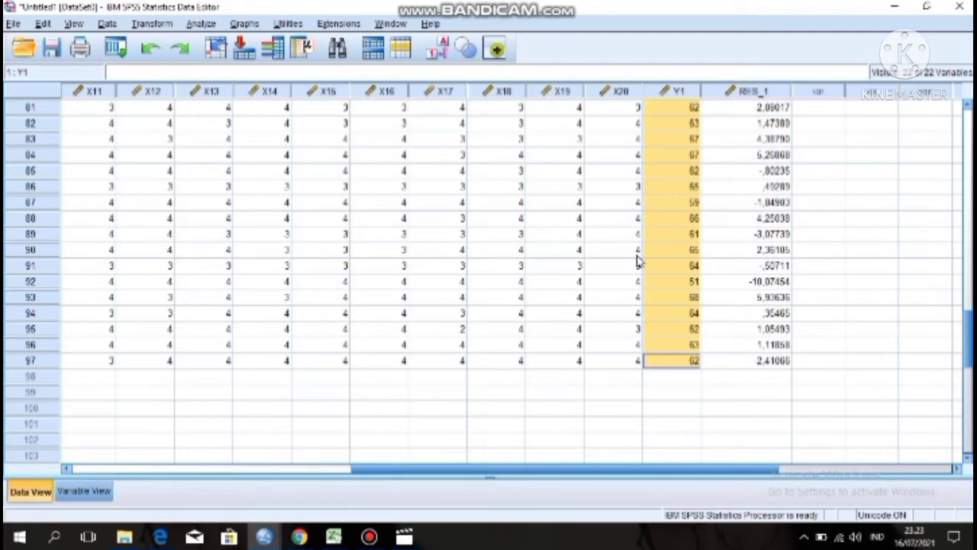
pyautogui.click(761, 91)
pyautogui.scroll(-20, 769, 219)
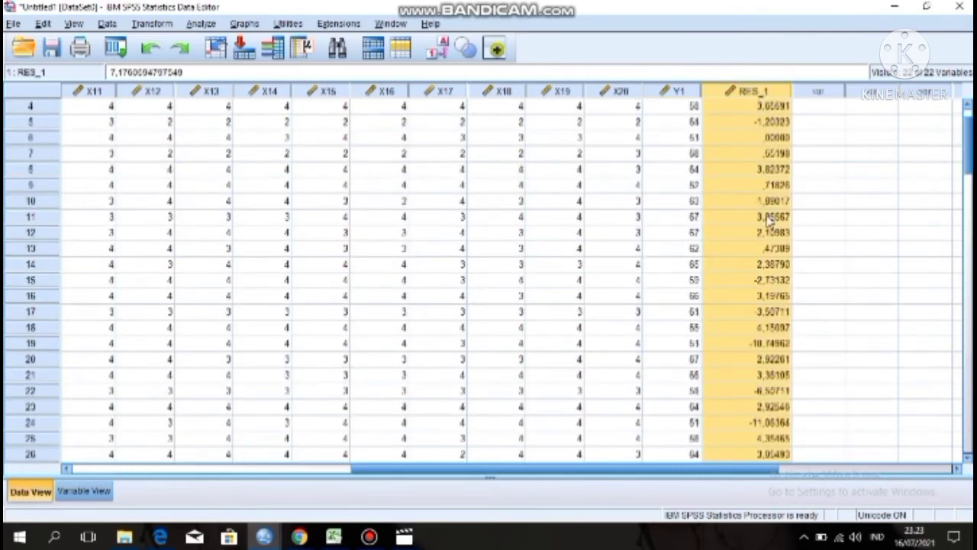
pyautogui.scroll(20, 770, 221)
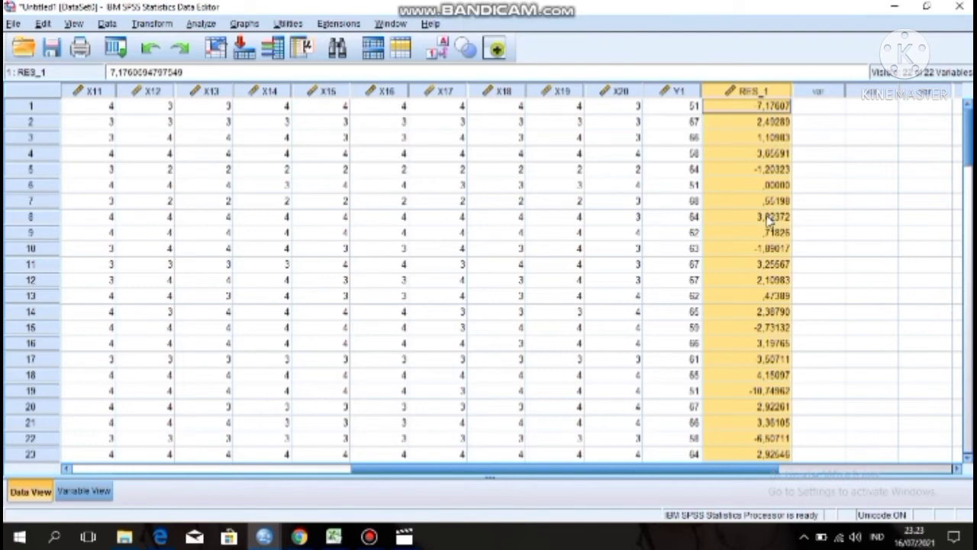
# Run a legacy one-sample Kolmogorov-Smirnov test on the Unstandardized Residual variable with Normal as the test distribution.
pyautogui.click(212, 29)
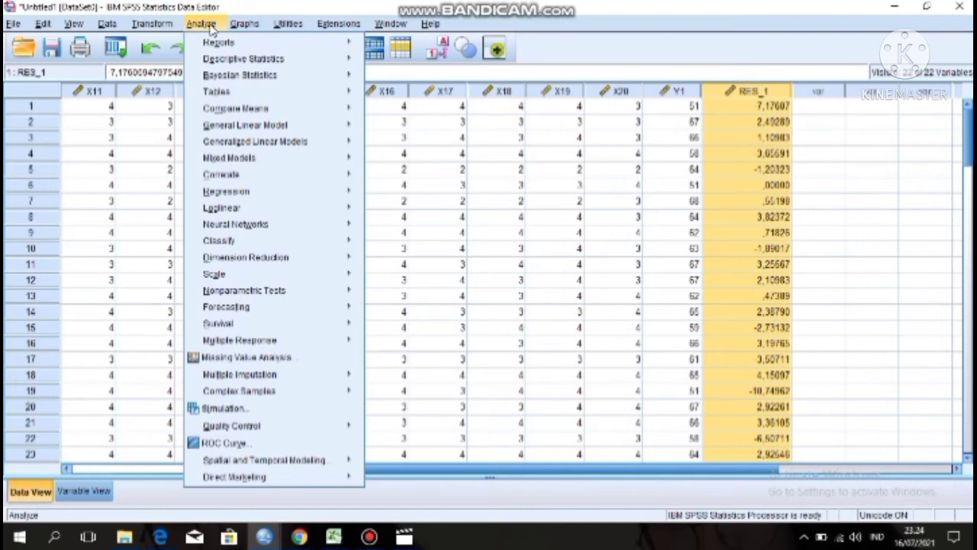
pyautogui.moveTo(284, 242)
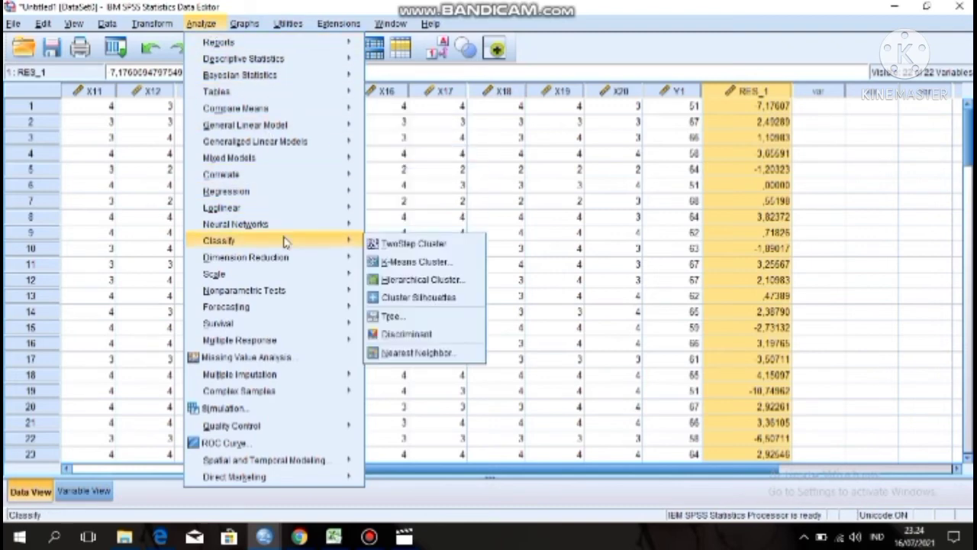
pyautogui.moveTo(291, 293)
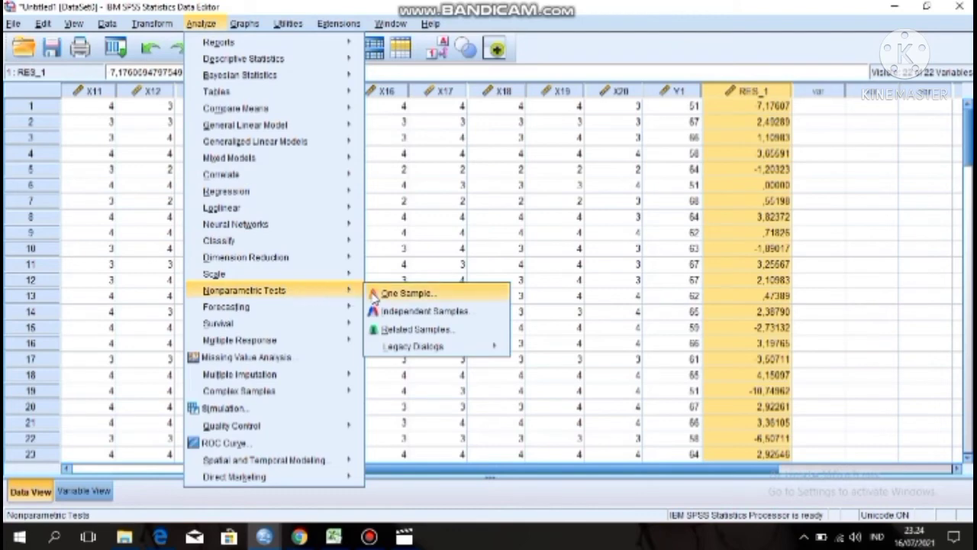
pyautogui.moveTo(413, 348)
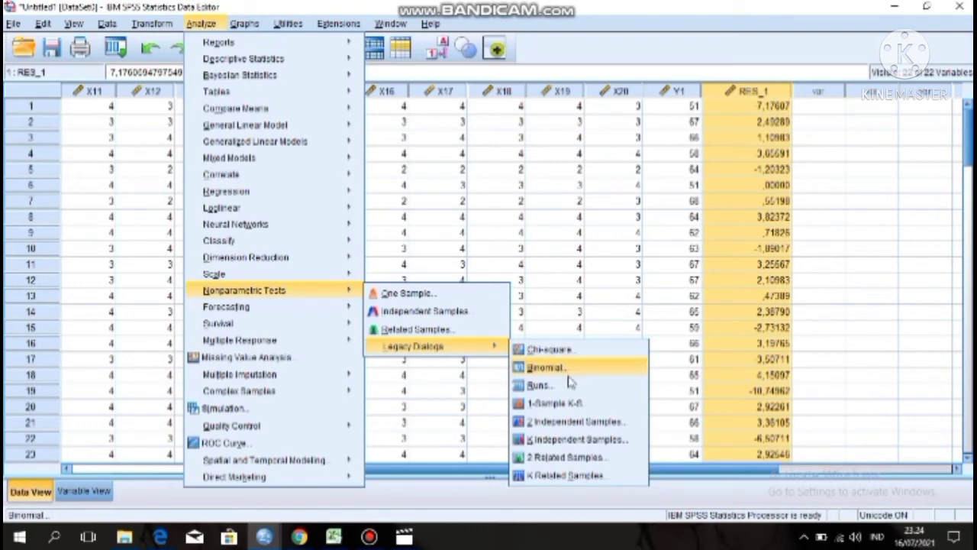
pyautogui.click(572, 405)
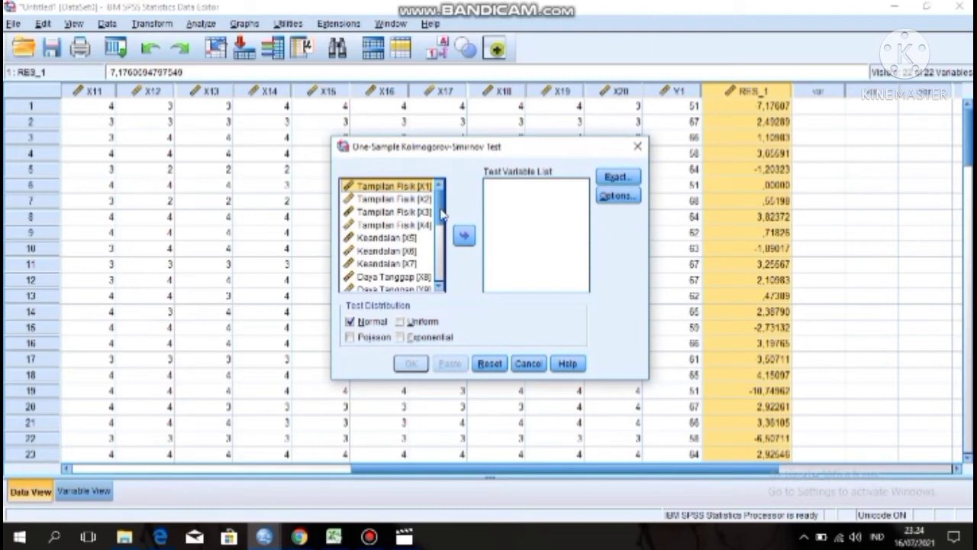
pyautogui.click(439, 288)
pyautogui.moveTo(439, 288); pyautogui.dragTo(440, 288)
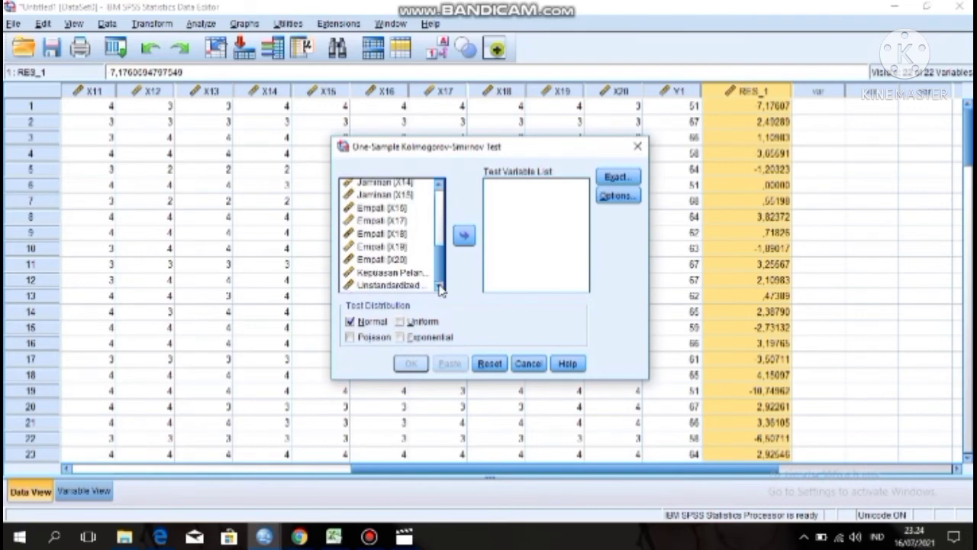
pyautogui.click(391, 285)
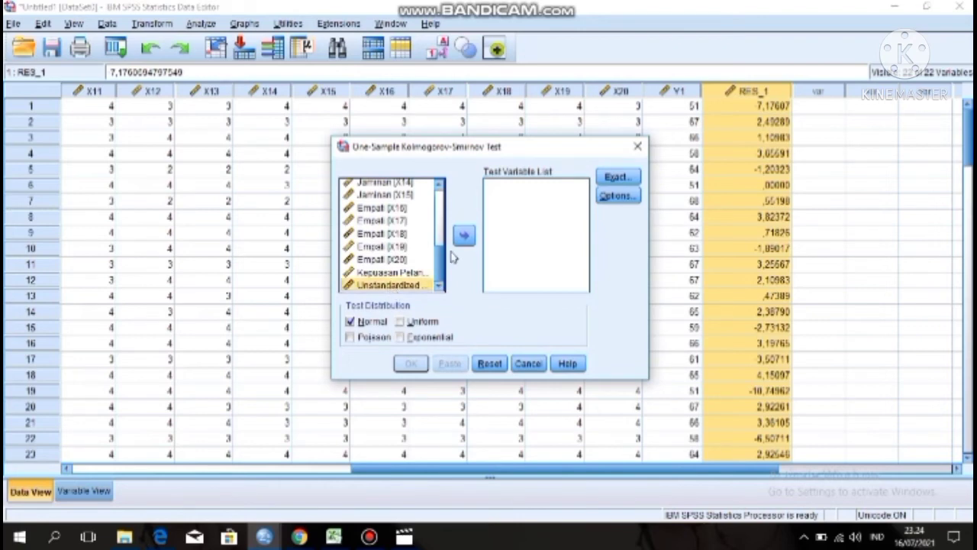
pyautogui.click(466, 236)
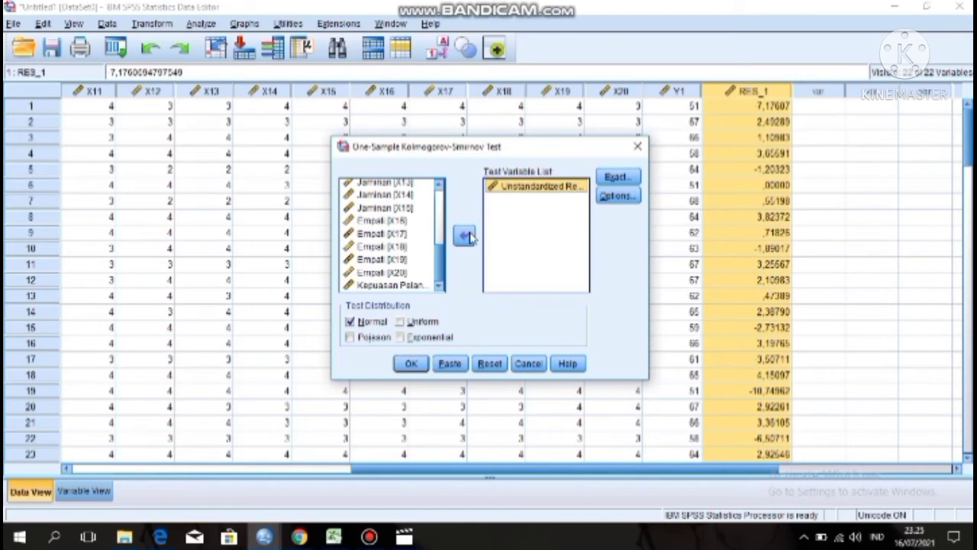
pyautogui.click(413, 365)
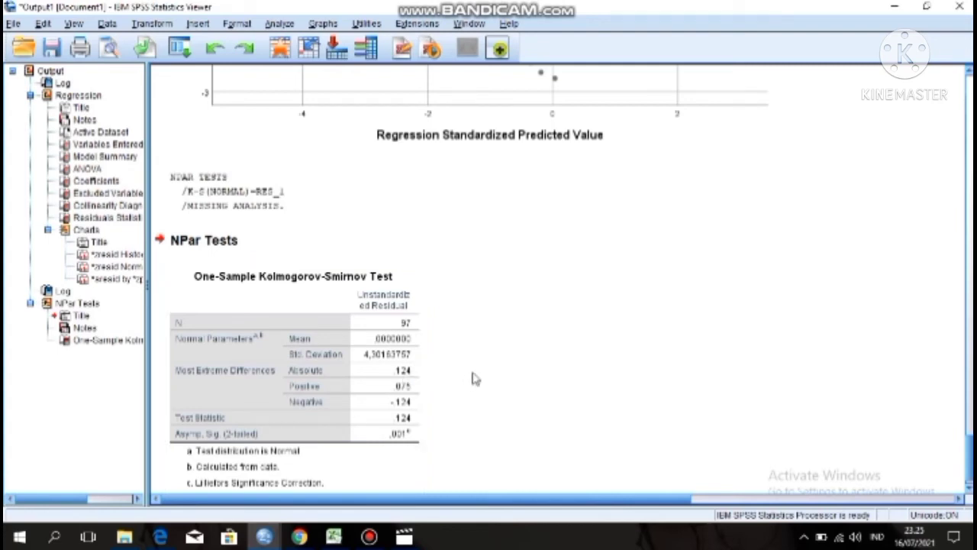
# Examine the One-Sample Kolmogorov-Smirnov Test table, especially the test statistic and the Asymp. Sig. (2-tailed) row.
pyautogui.scroll(-1, 510, 379)
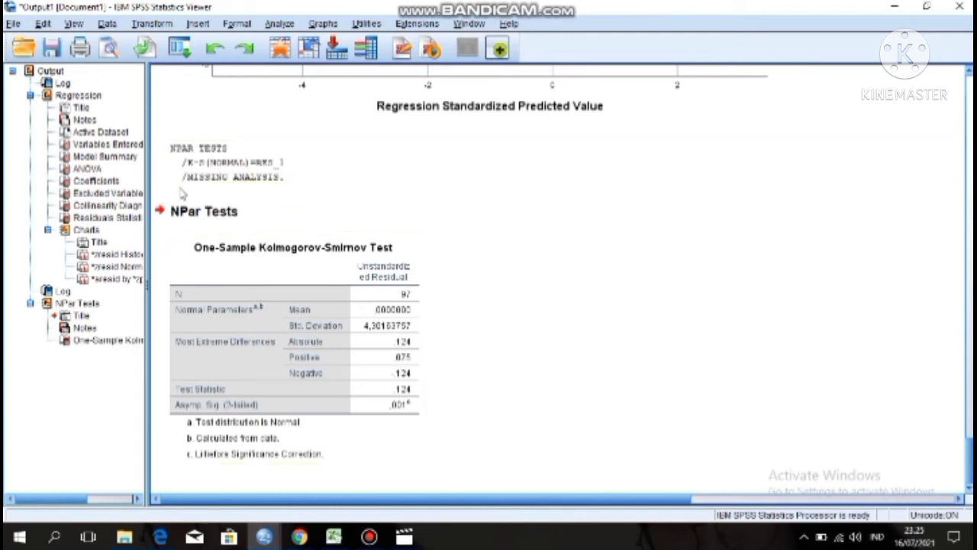
pyautogui.click(223, 247)
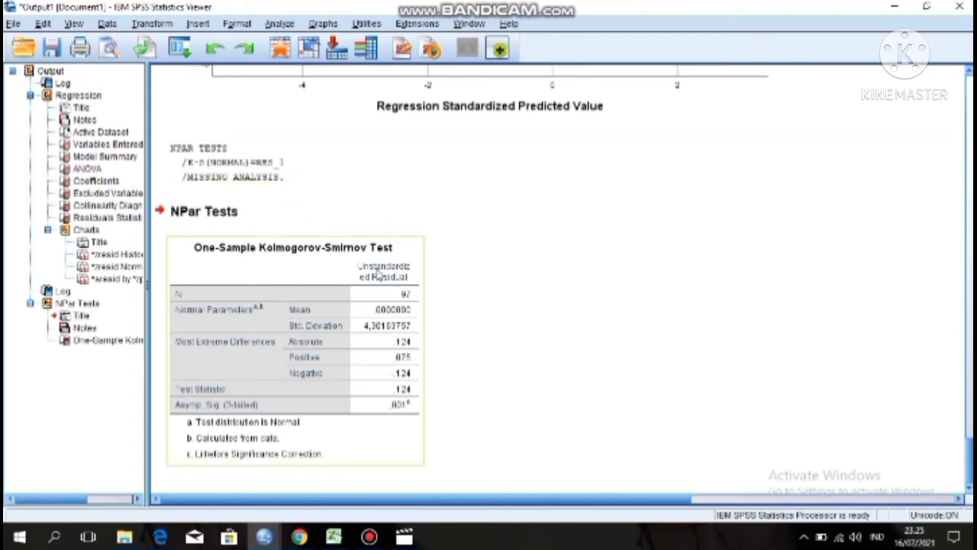
pyautogui.click(431, 270)
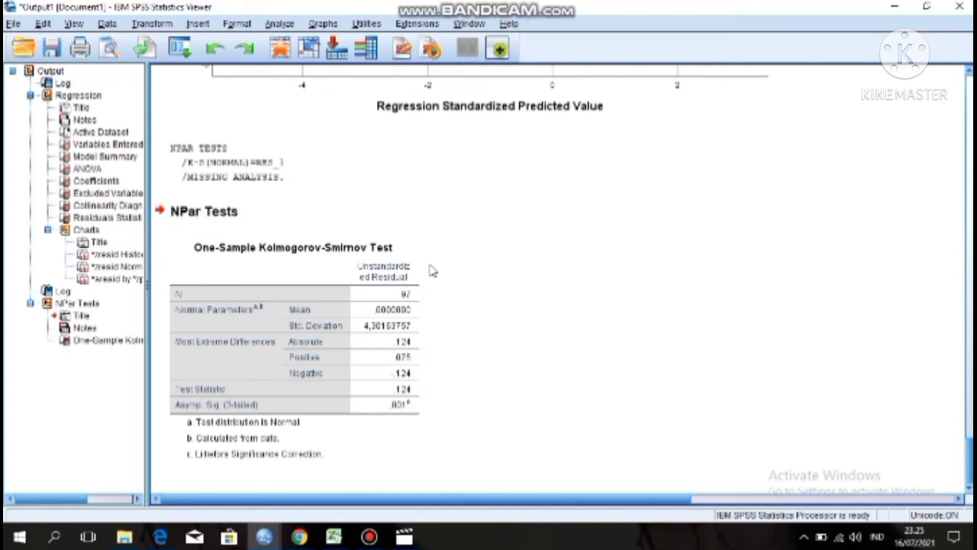
pyautogui.click(416, 338)
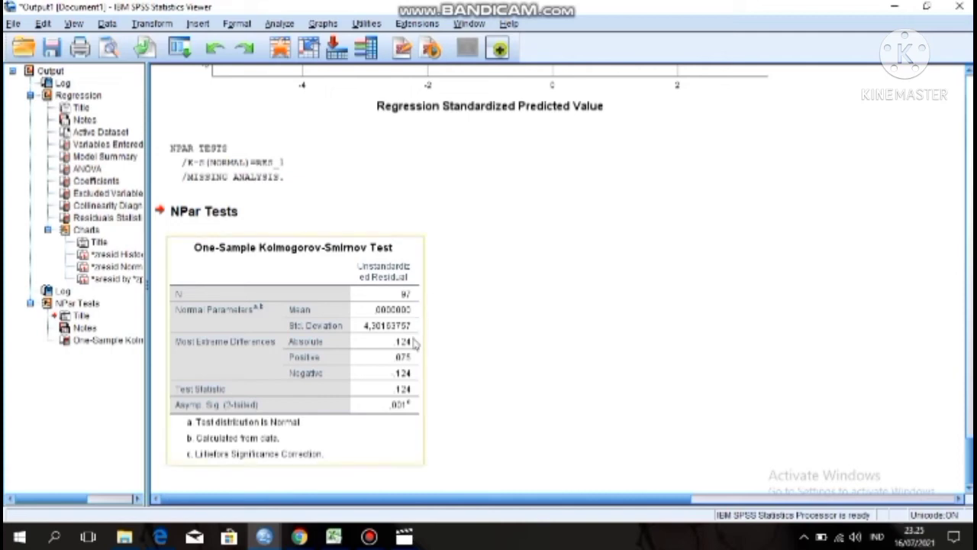
pyautogui.click(436, 417)
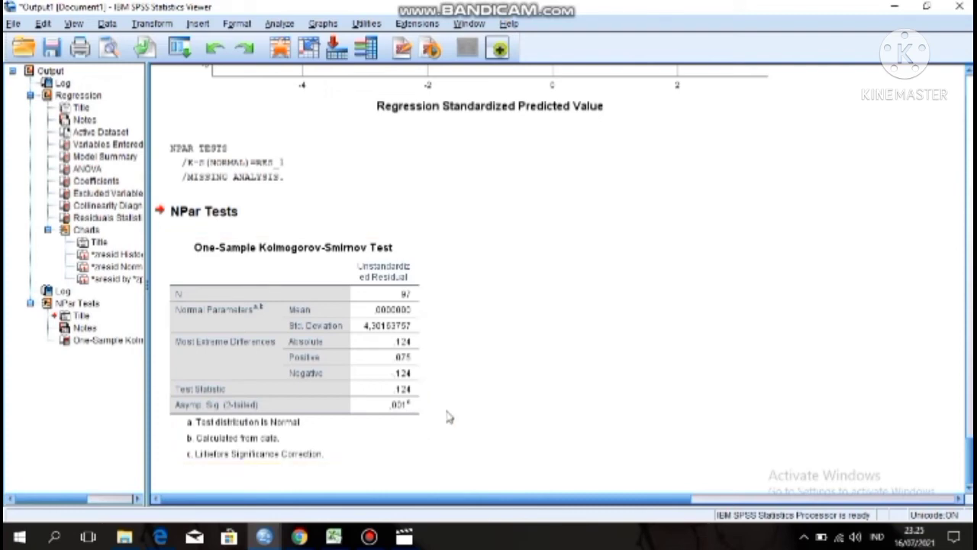
pyautogui.click(395, 424)
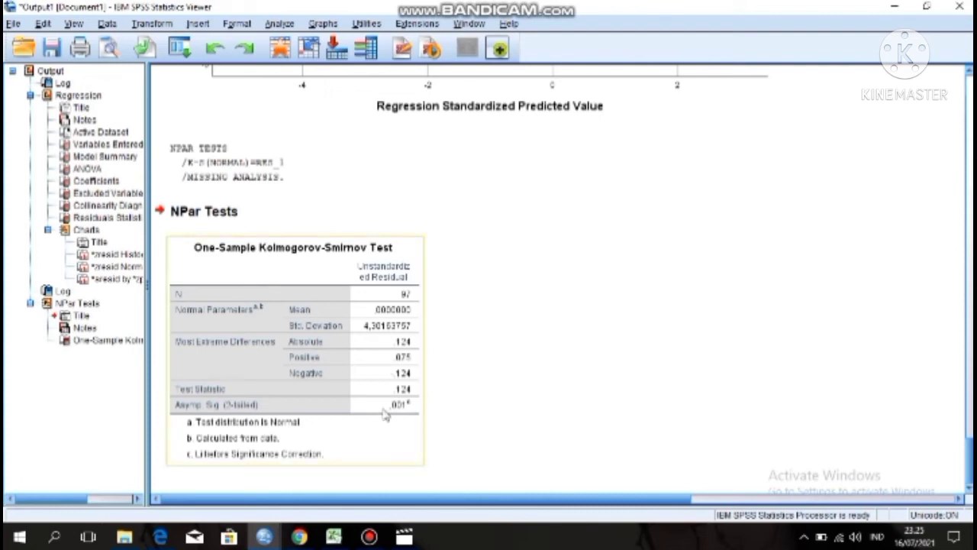
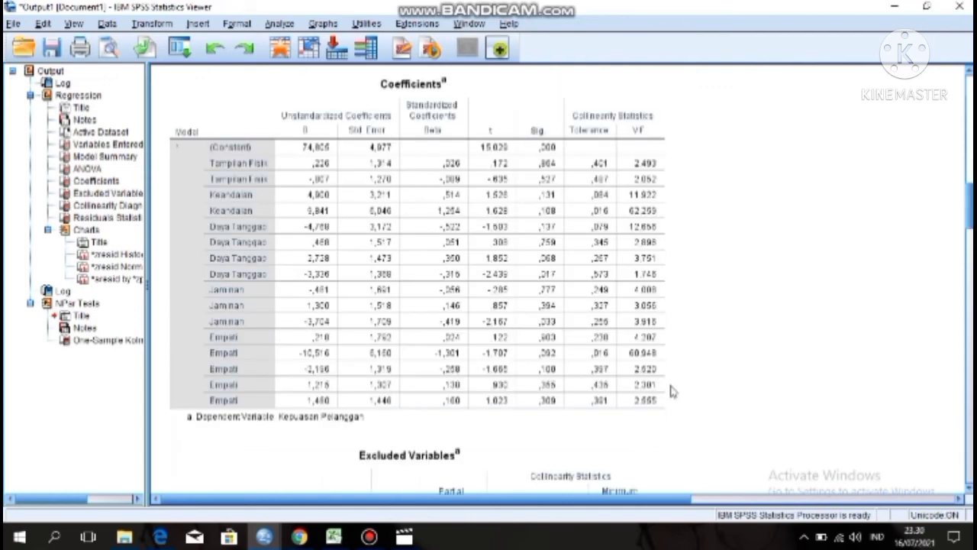
# Examine the Tolerance and VIF values in the Coefficients table for multicollinearity, checking the neighbouring Model Summary and ANOVA tables.
pyautogui.click(649, 302)
pyautogui.click(627, 353)
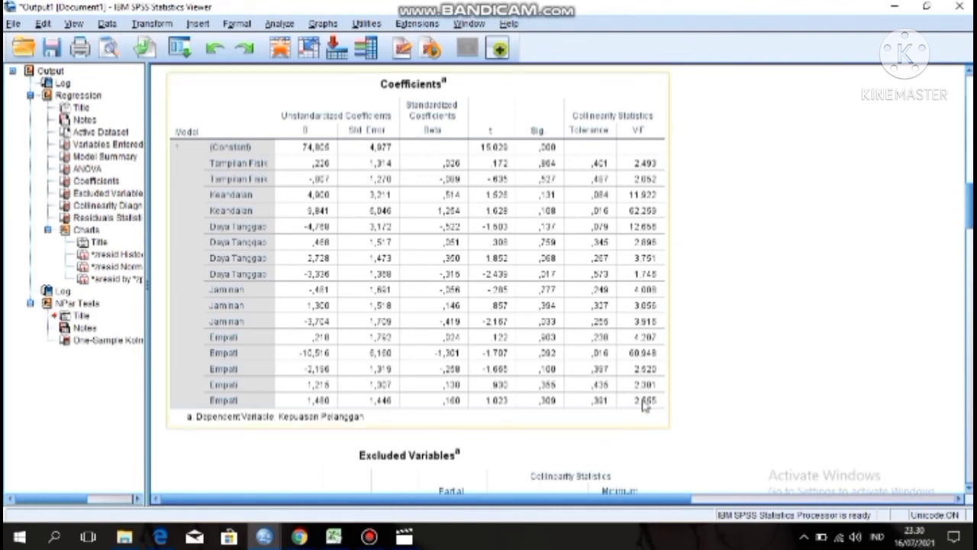
pyautogui.scroll(5, 437, 391)
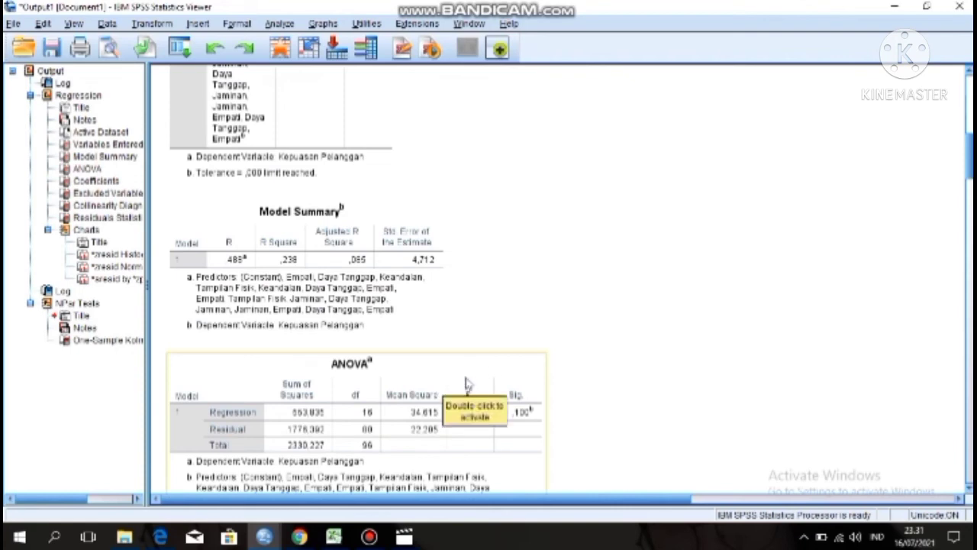
pyautogui.scroll(-6, 468, 384)
pyautogui.scroll(2, 467, 384)
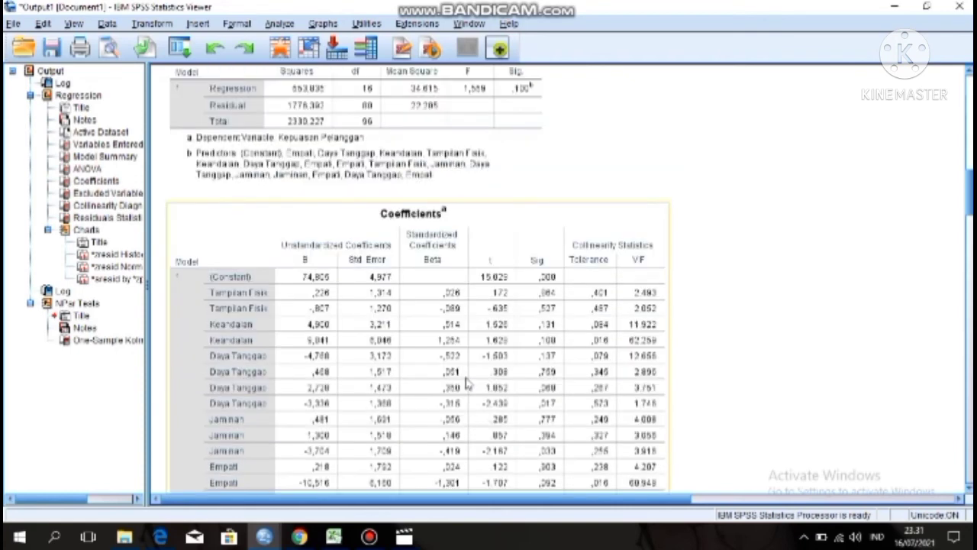
pyautogui.scroll(-2, 467, 384)
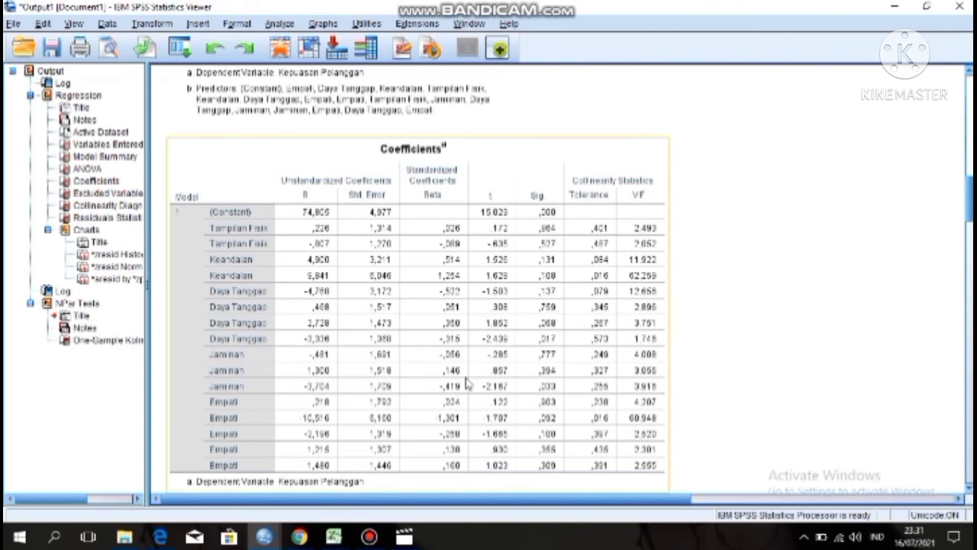
pyautogui.scroll(-5, 468, 384)
pyautogui.scroll(4, 468, 384)
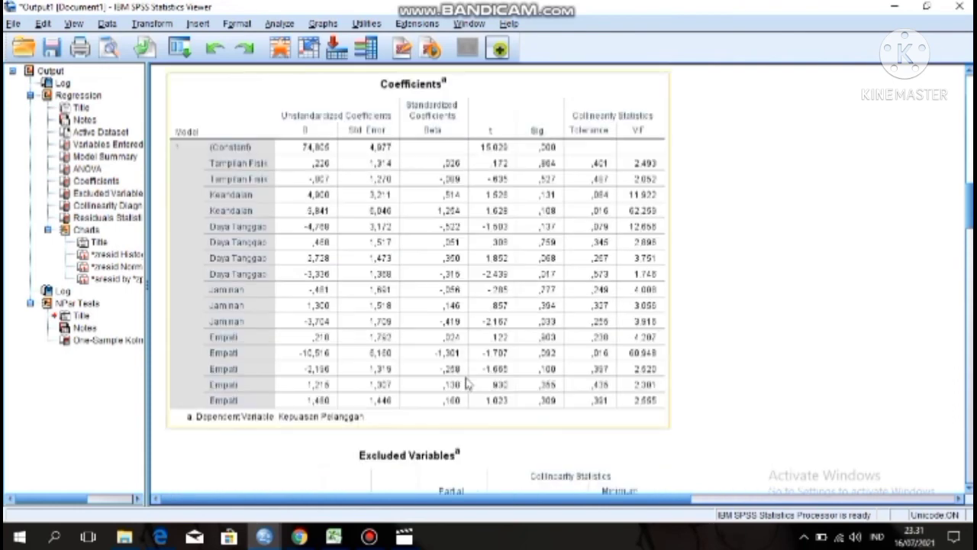
pyautogui.scroll(2, 468, 384)
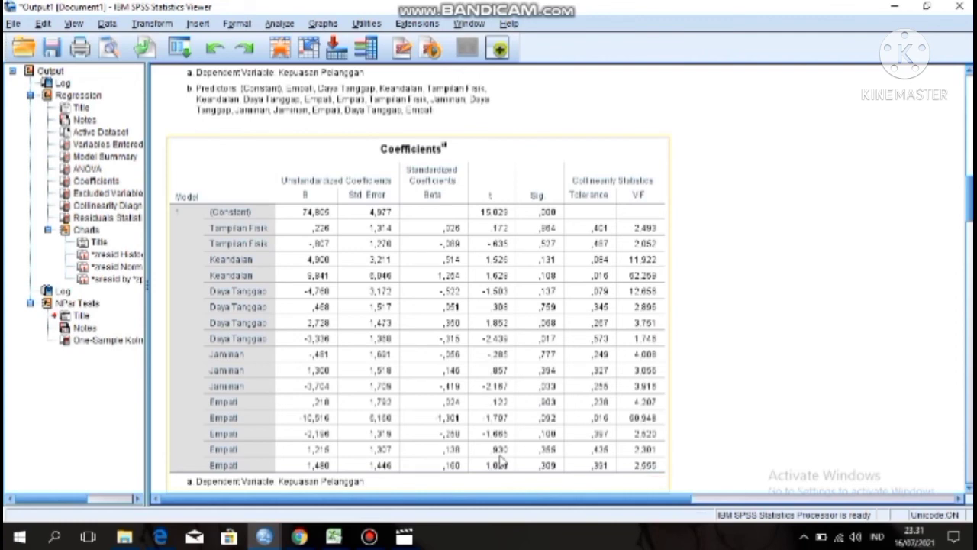
# Look over the regression output from the command syntax and entered variables through to the NPar Tests results.
pyautogui.scroll(-10, 502, 461)
pyautogui.scroll(9, 502, 460)
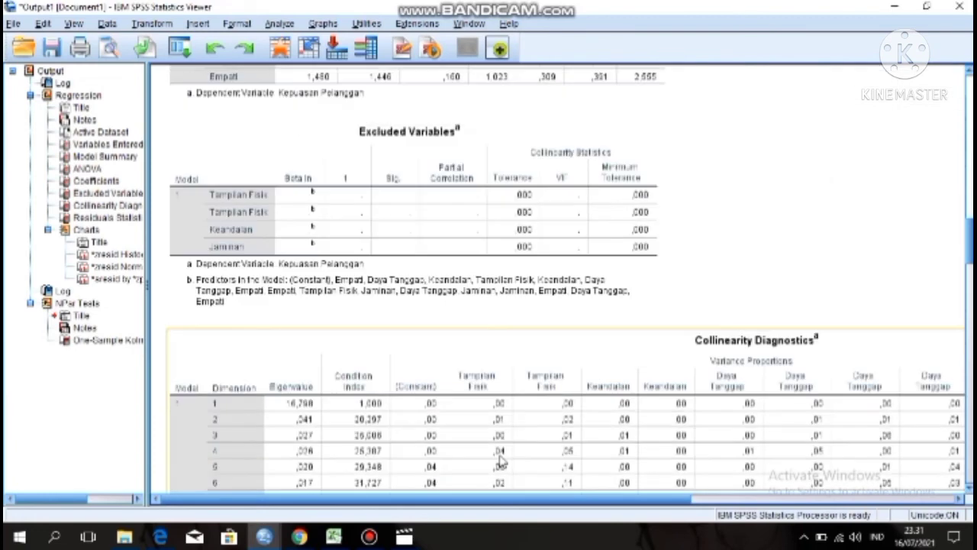
pyautogui.scroll(15, 502, 461)
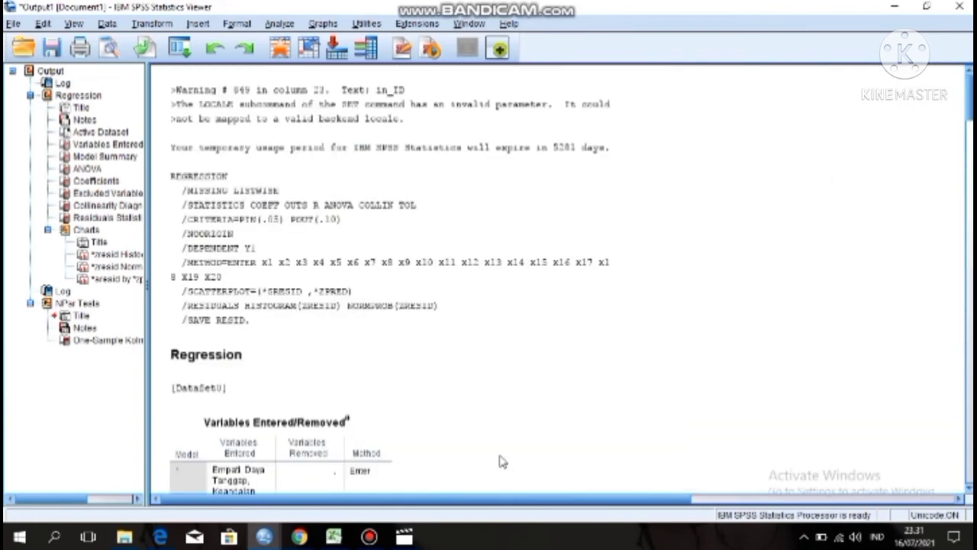
pyautogui.scroll(-5, 501, 460)
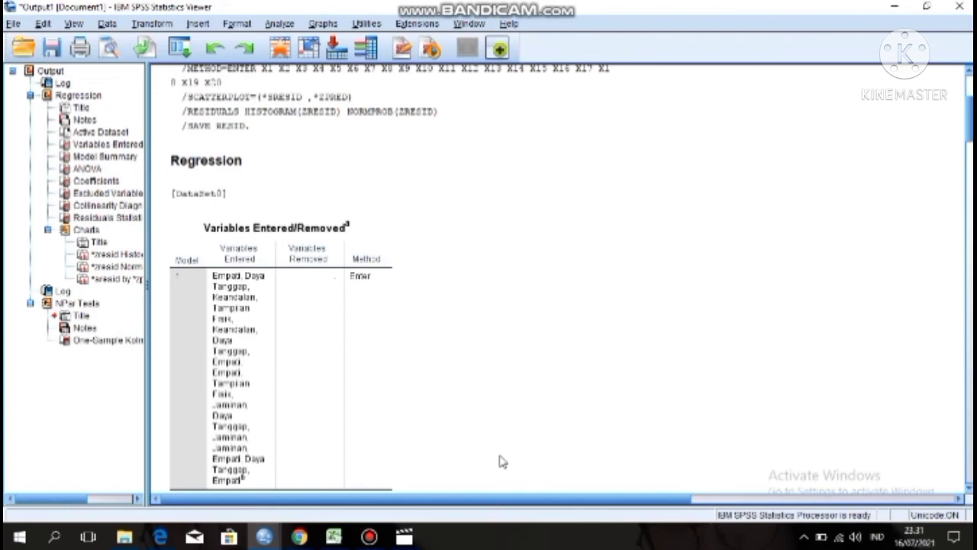
pyautogui.scroll(-20, 502, 461)
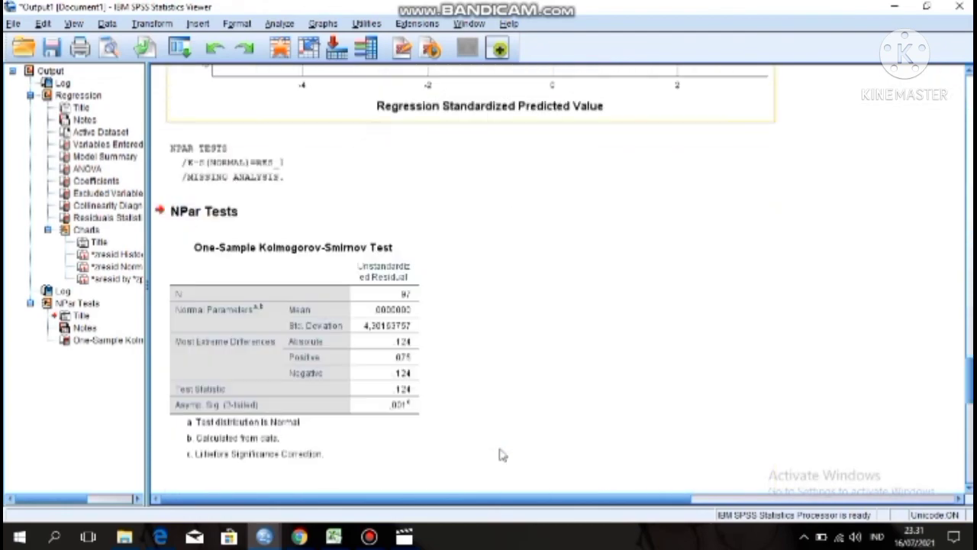
# Examine the point pattern in the scatterplot of studentized residuals against standardized predicted values, then recheck the normal P-P plot and Kolmogorov-Smirnov table.
pyautogui.scroll(10, 502, 455)
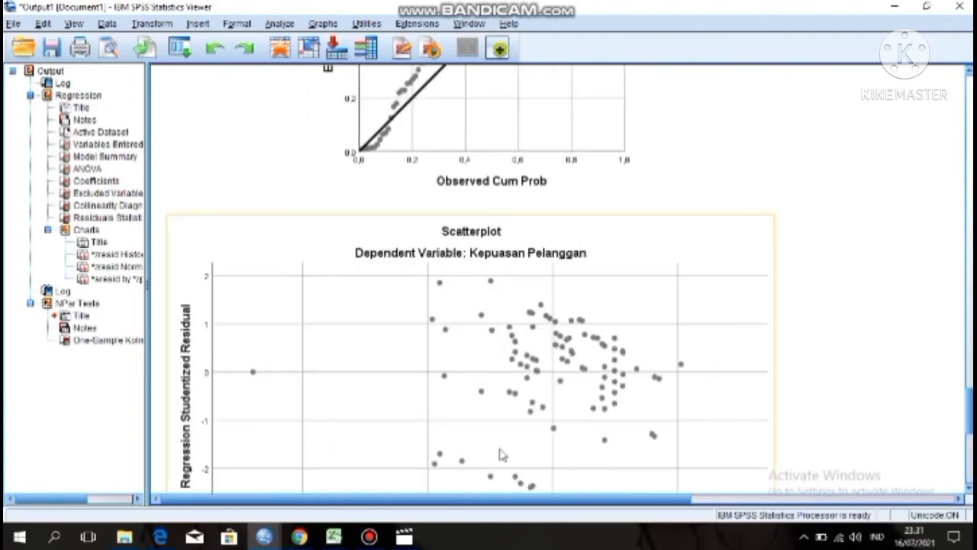
pyautogui.scroll(-3, 501, 455)
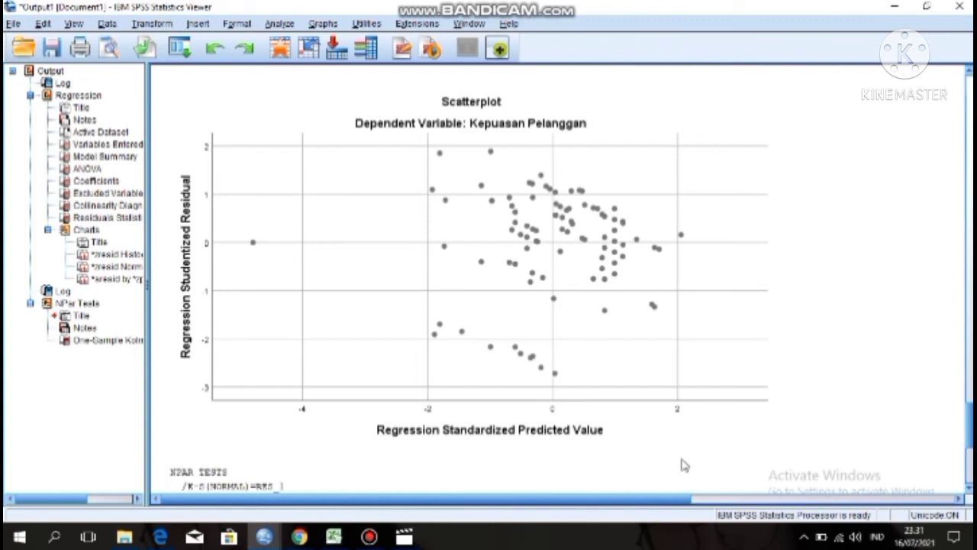
pyautogui.click(510, 410)
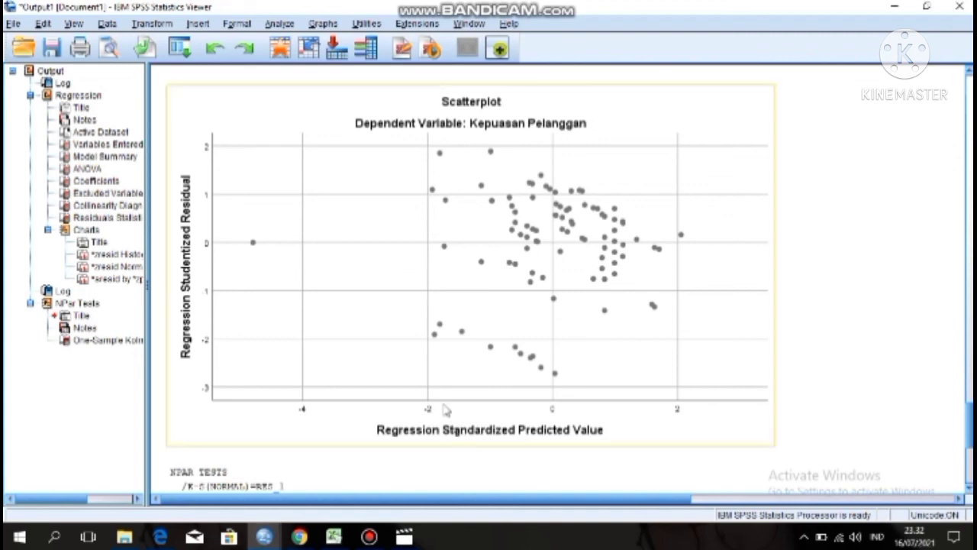
pyautogui.scroll(5, 446, 410)
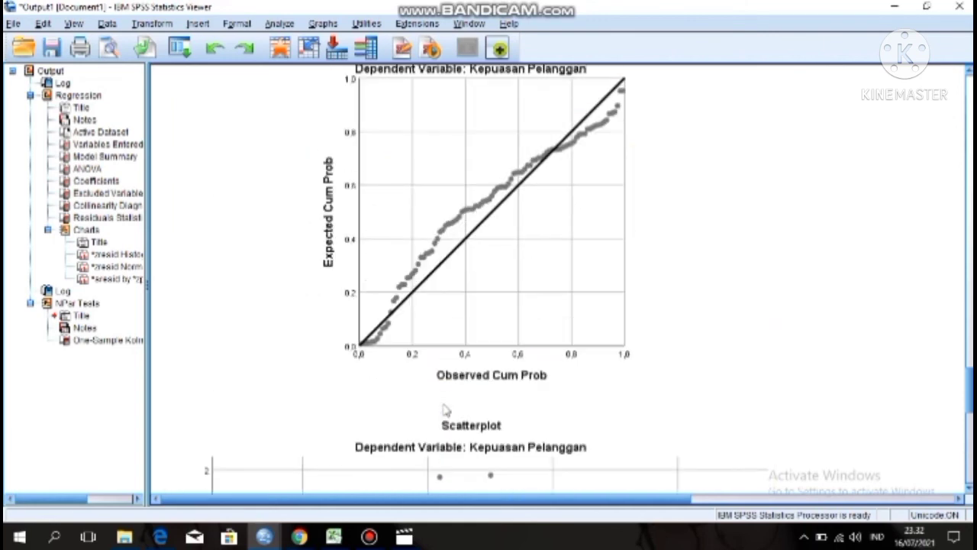
pyautogui.scroll(-8, 446, 411)
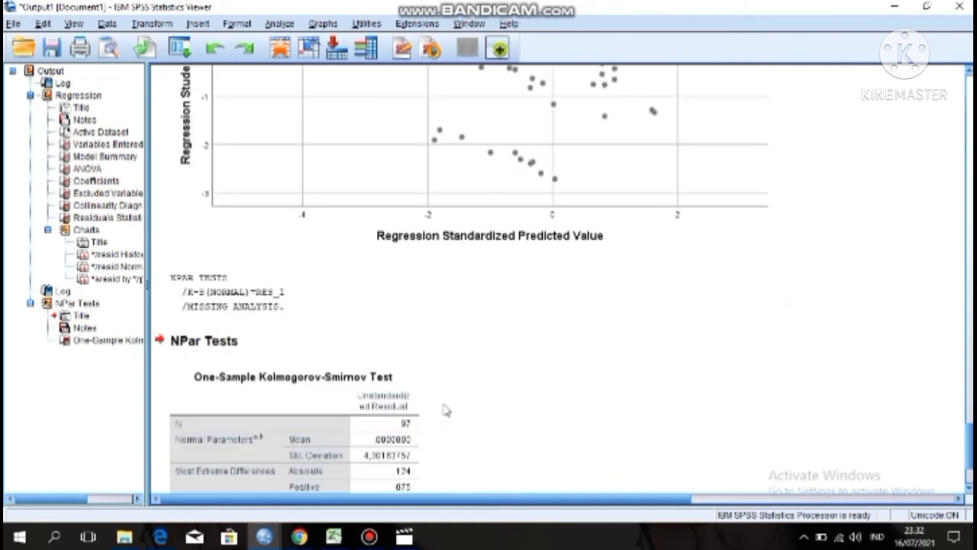
pyautogui.scroll(-3, 446, 411)
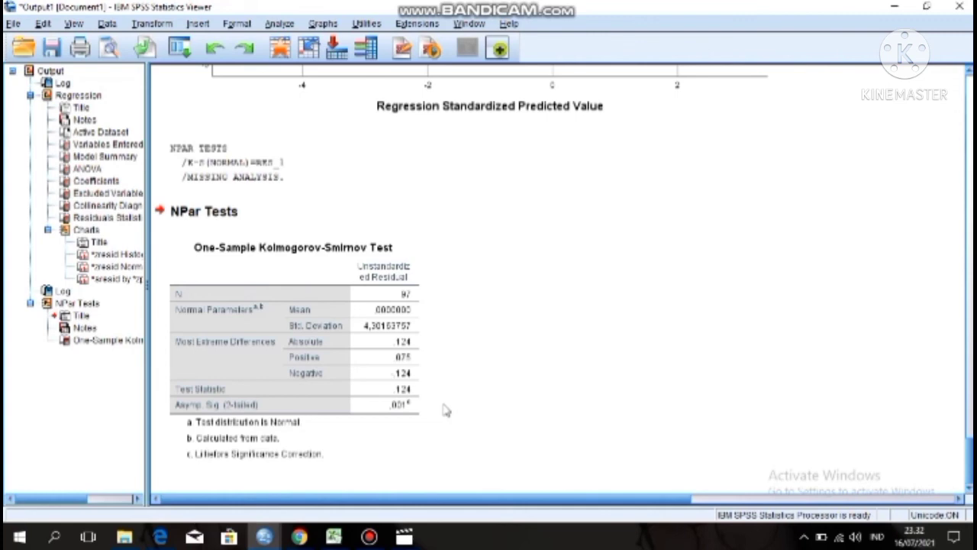
pyautogui.scroll(6, 446, 411)
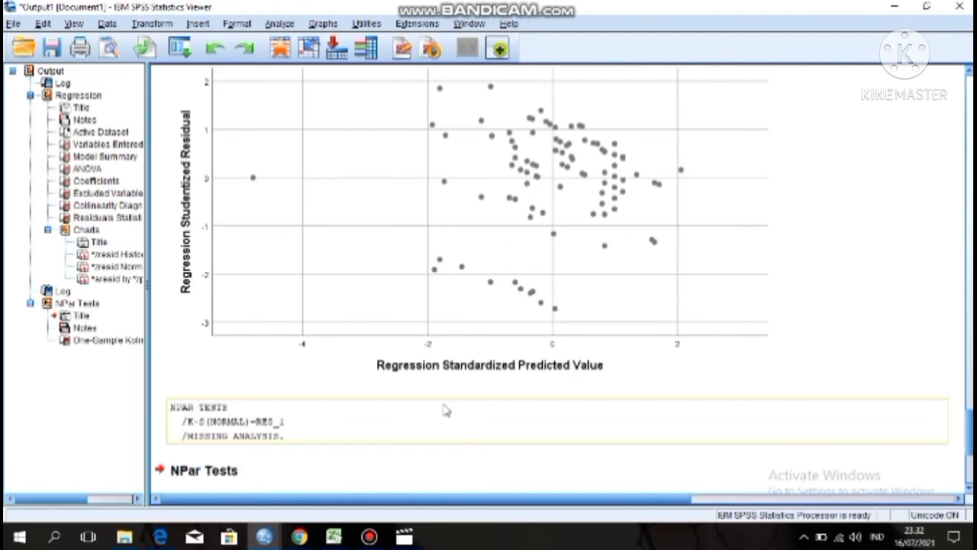
pyautogui.scroll(7, 446, 411)
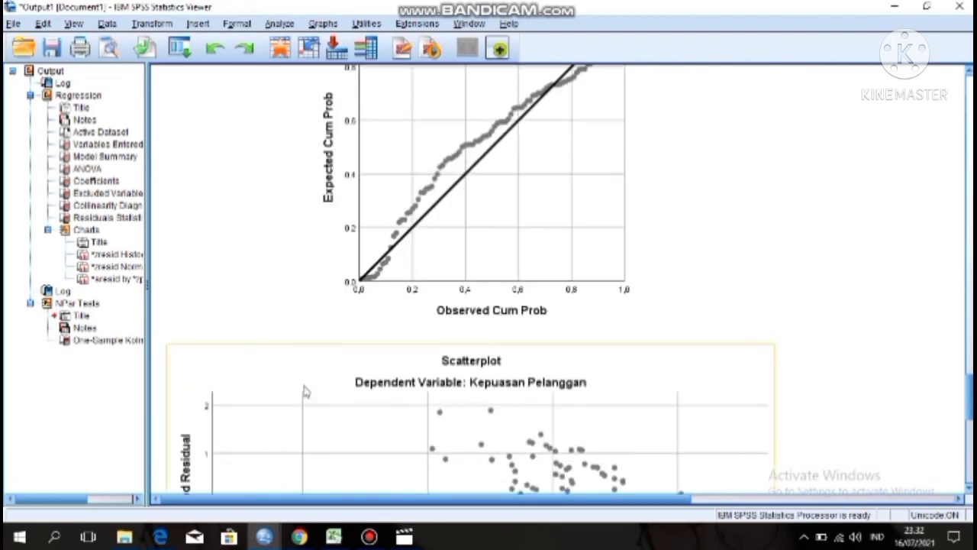